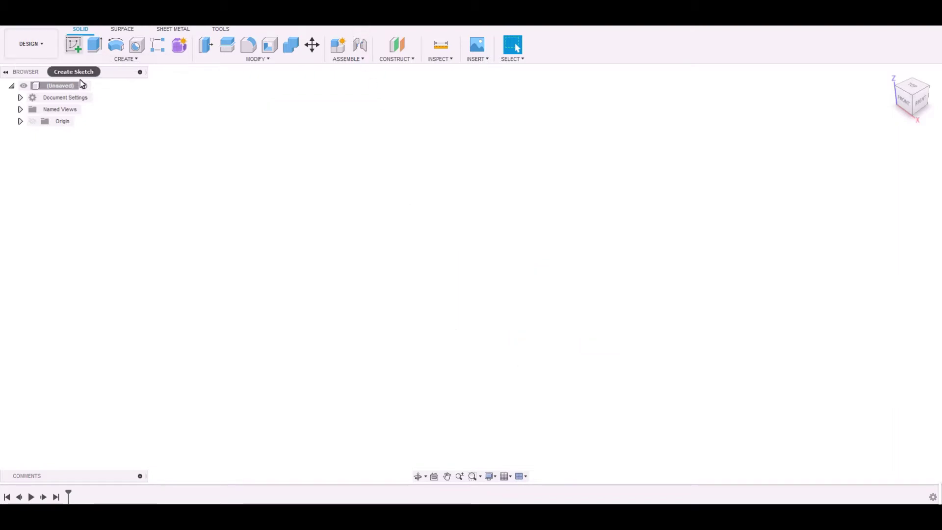
Step: Start a sketch on the horizontal XY plane and draw a 10 mm diameter circle centred on the origin
left_click(73, 45)
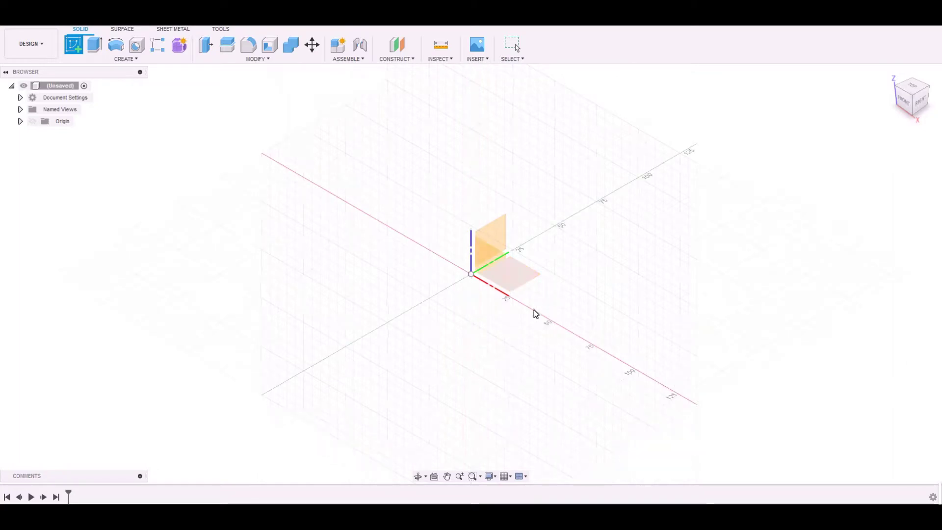
left_click(530, 304)
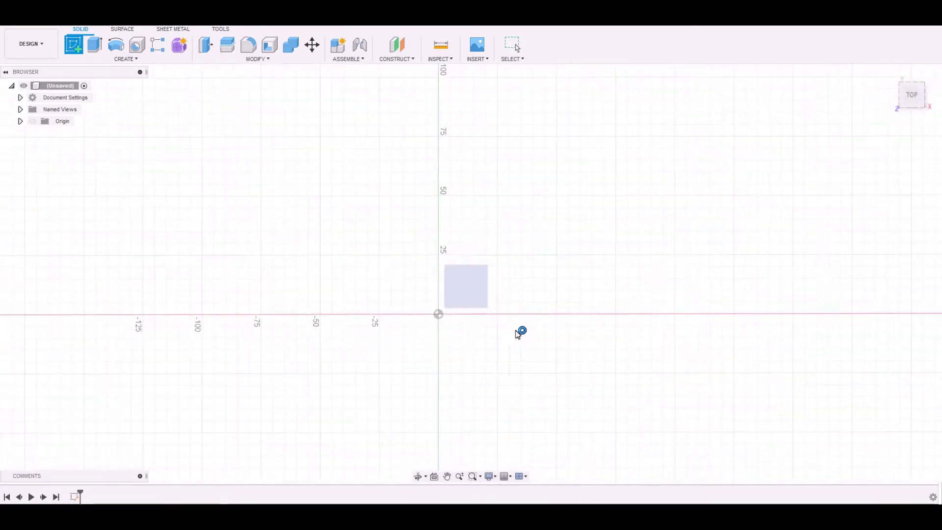
scroll(449, 354, "up", 3)
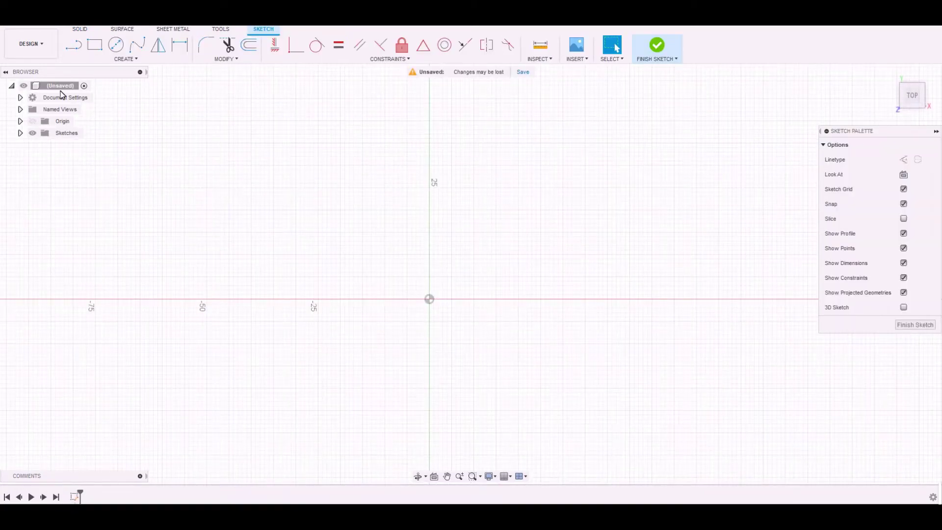
left_click(116, 44)
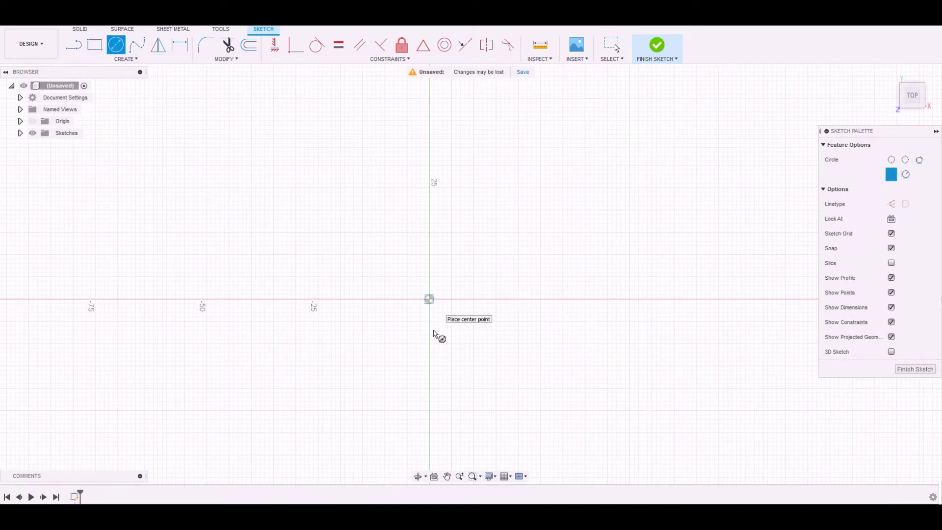
scroll(434, 334, "up", 2)
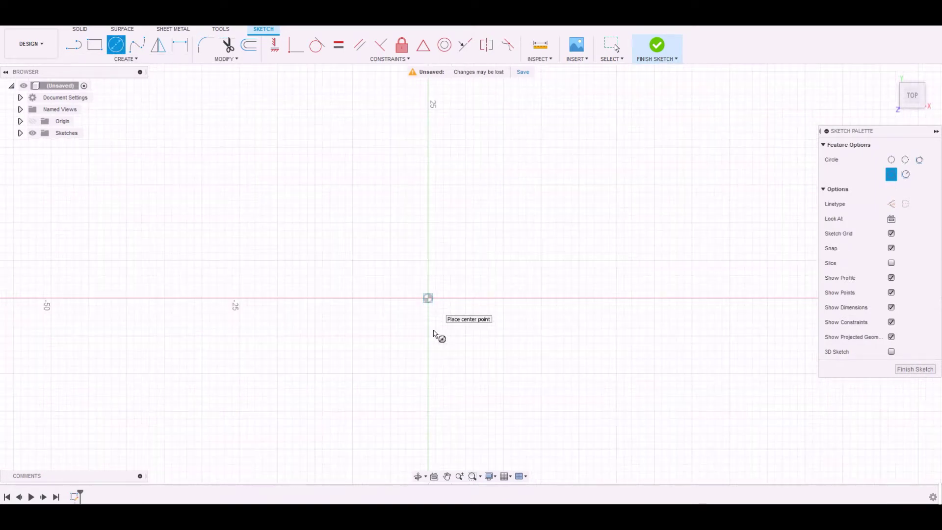
left_click(428, 298)
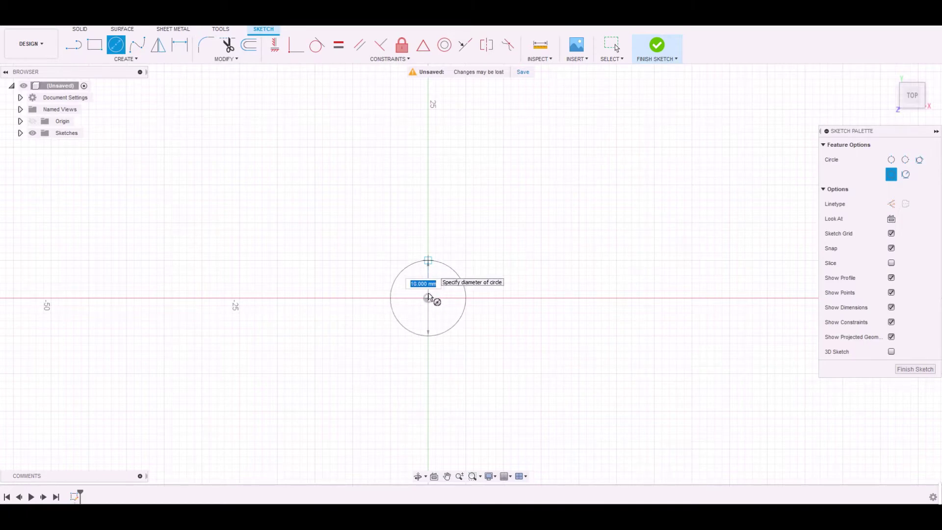
key("Return")
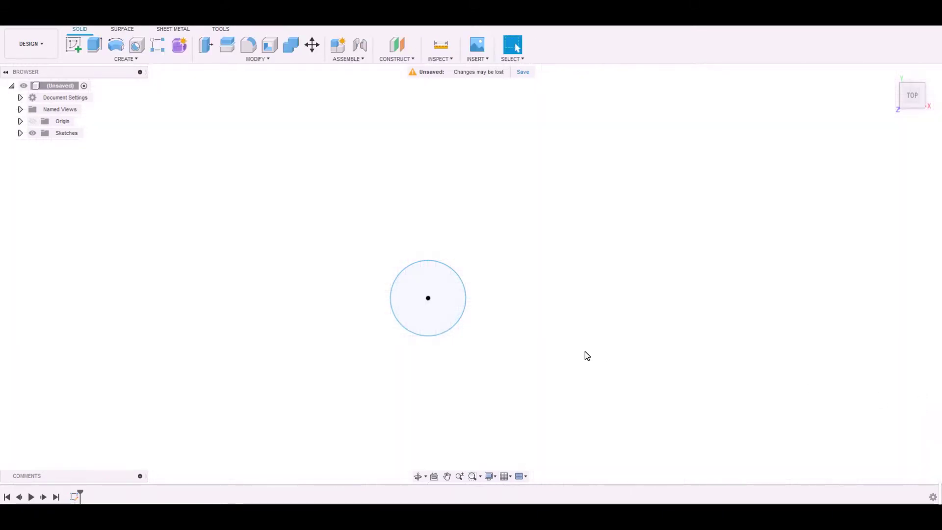
Step: Extrude the circle upward 130 mm on one side as a new body
key("e")
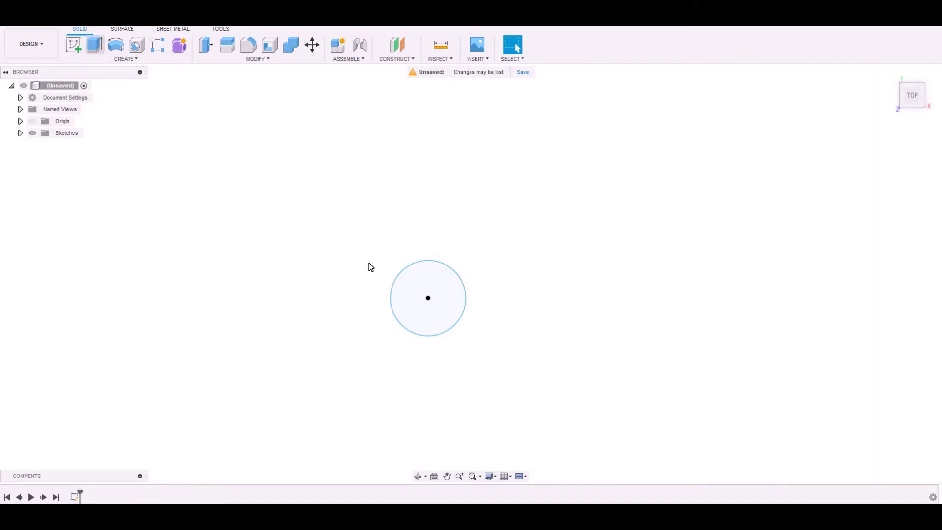
middle_click_drag(412, 306, 490, 275, "shift")
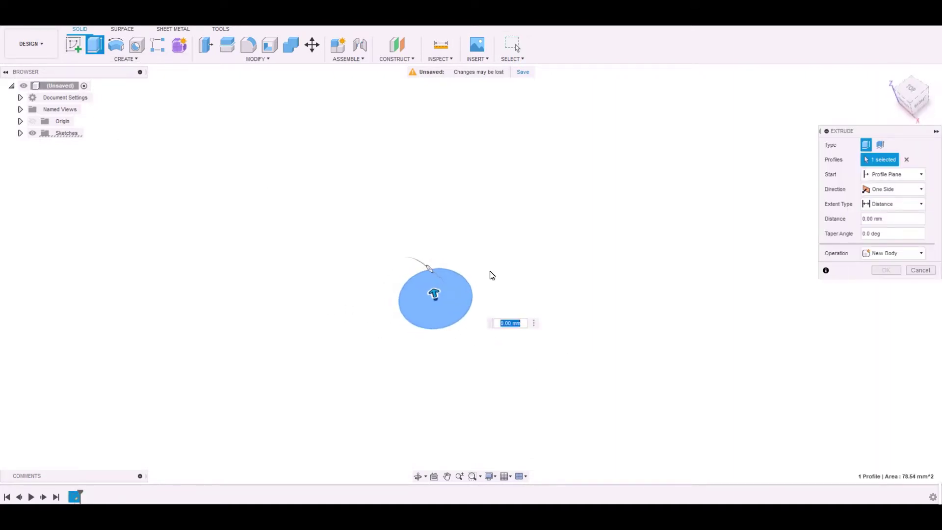
middle_click_drag(458, 305, 385, 321, "shift")
left_click_drag(377, 288, 461, 93)
middle_click_drag(482, 149, 476, 294)
scroll(476, 295, "down", 5)
left_click_drag(470, 269, 465, 114)
middle_click_drag(465, 113, 497, 221, "shift")
left_click_drag(485, 171, 490, 100)
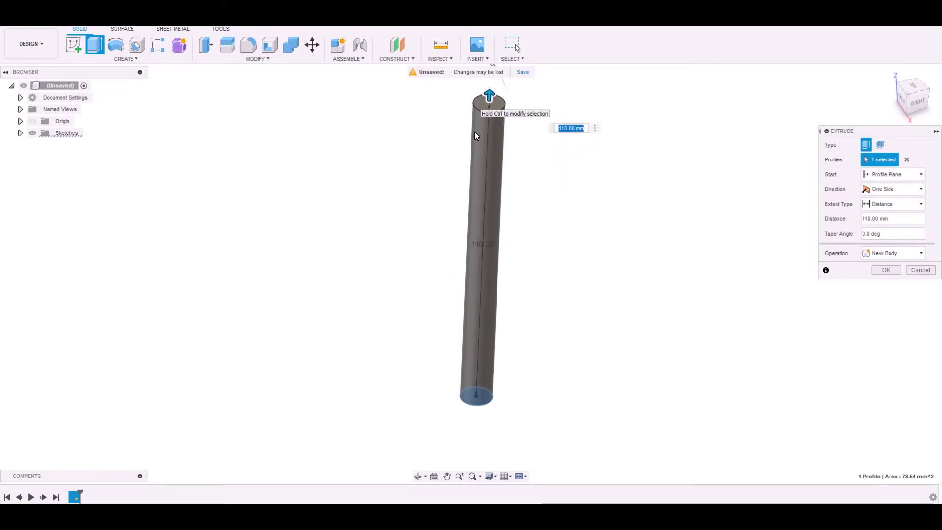
type("130")
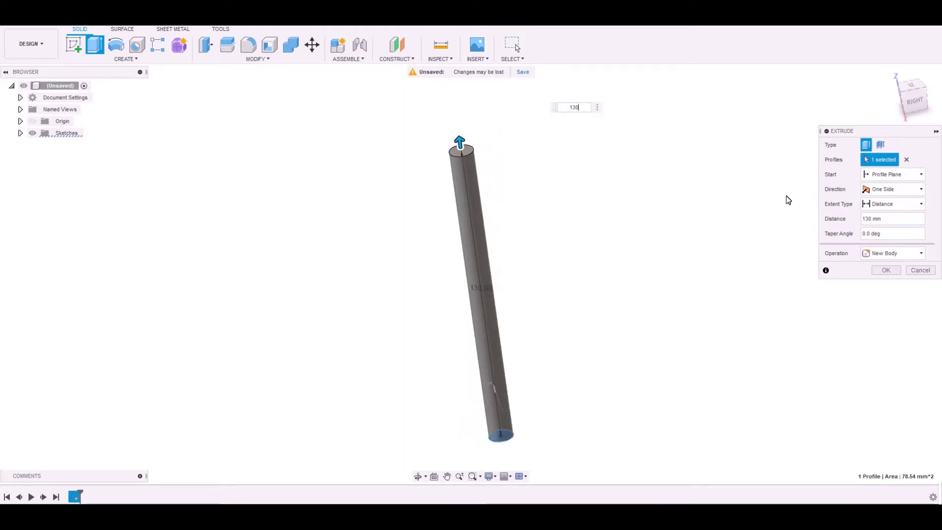
left_click(886, 270)
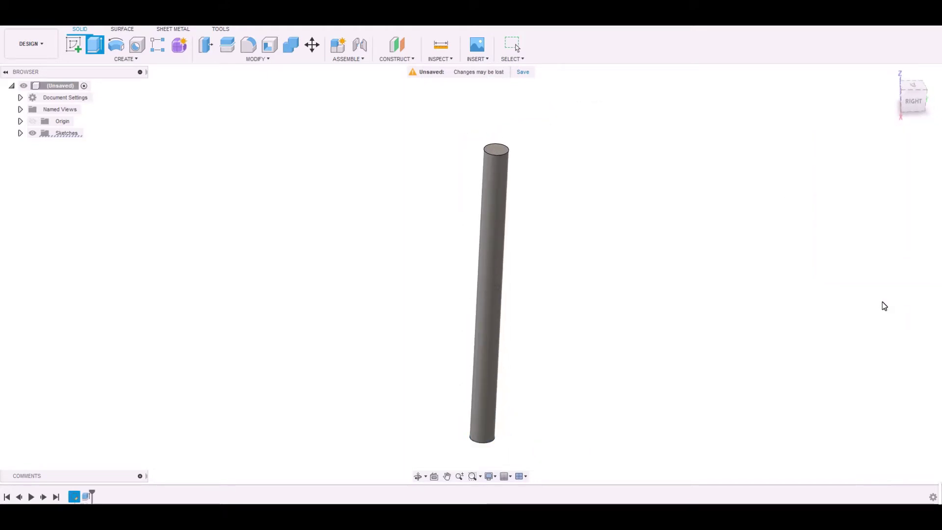
Step: Examine the extruded rod from several sides and from above
left_click(915, 119)
middle_click_drag(568, 325, 504, 376, "shift")
left_click(505, 377)
left_click(571, 397)
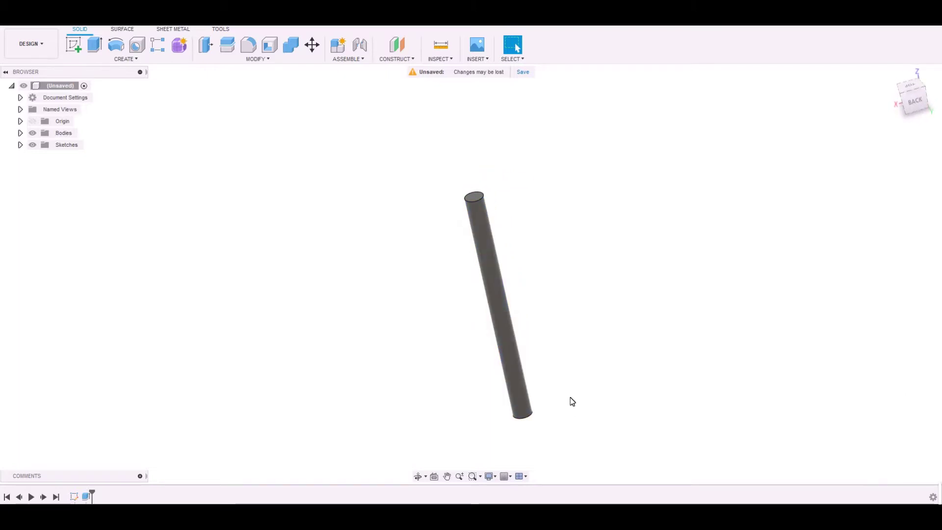
mouse_move(572, 402)
middle_mouse_down("shift")
mouse_move(522, 389)
mouse_move(561, 387)
mouse_move(591, 439)
mouse_move(588, 401)
mouse_move(517, 375)
mouse_move(586, 425)
mouse_move(537, 393)
mouse_move(543, 352)
mouse_move(533, 359)
mouse_move(348, 289)
mouse_move(882, 188)
middle_mouse_up("shift")
left_click_drag(911, 96, 916, 127)
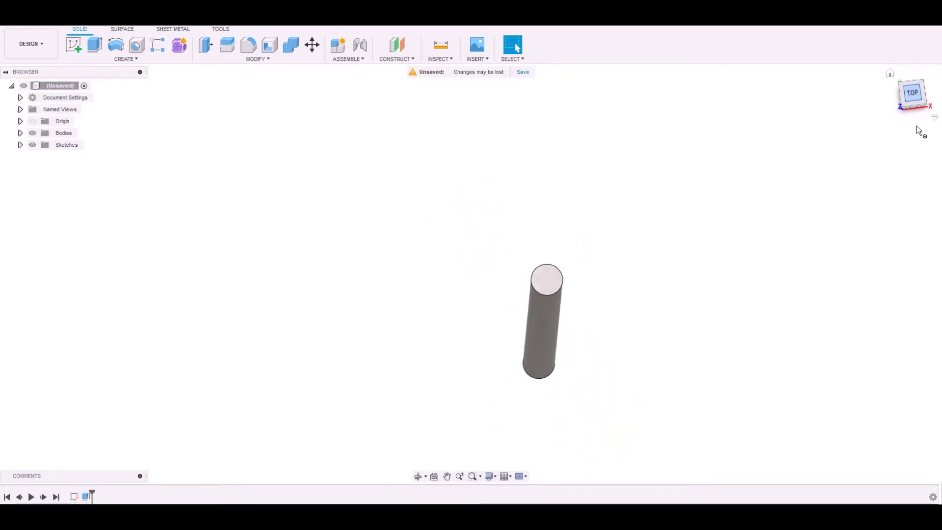
middle_click_drag(565, 372, 526, 381)
scroll(485, 350, "up", 3)
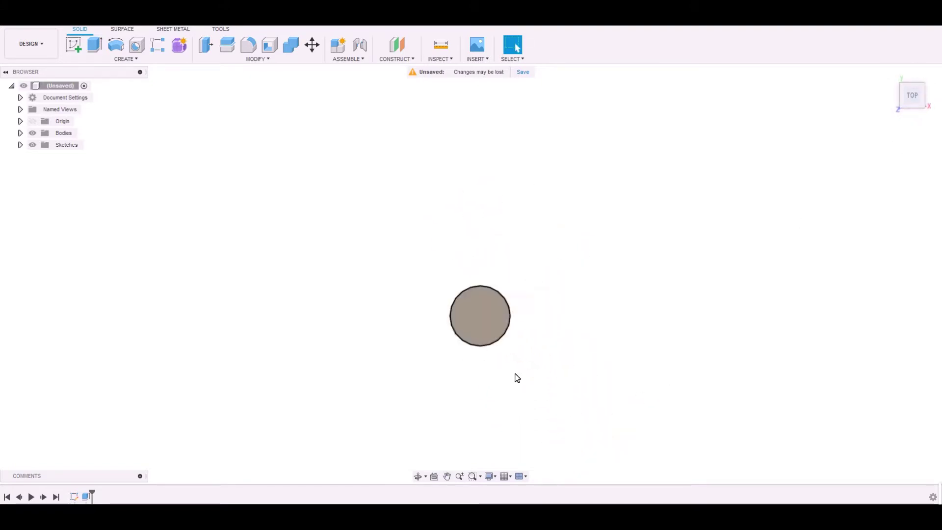
scroll(494, 296, "up", 2)
middle_click_drag(437, 320, 399, 370, "shift")
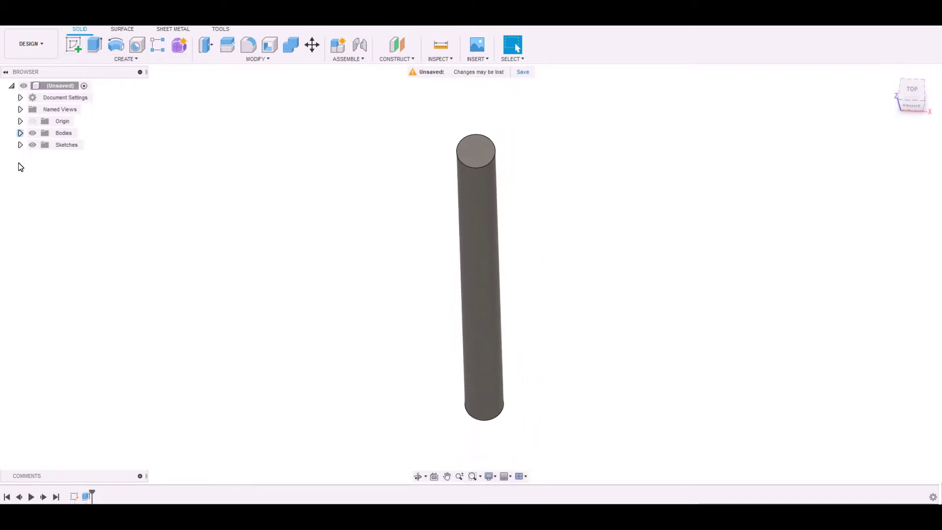
Step: Move the rod body -50 mm along the X axis, away from the origin
left_click(70, 144)
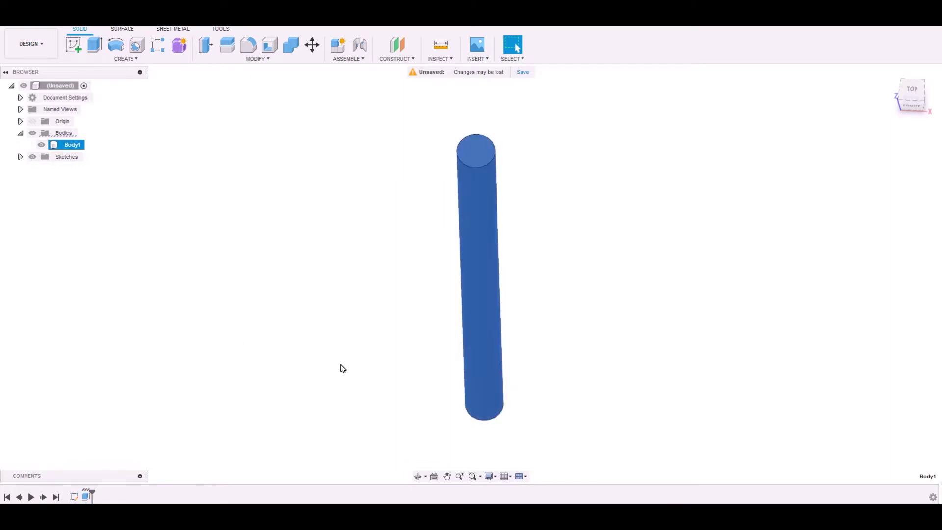
key("m")
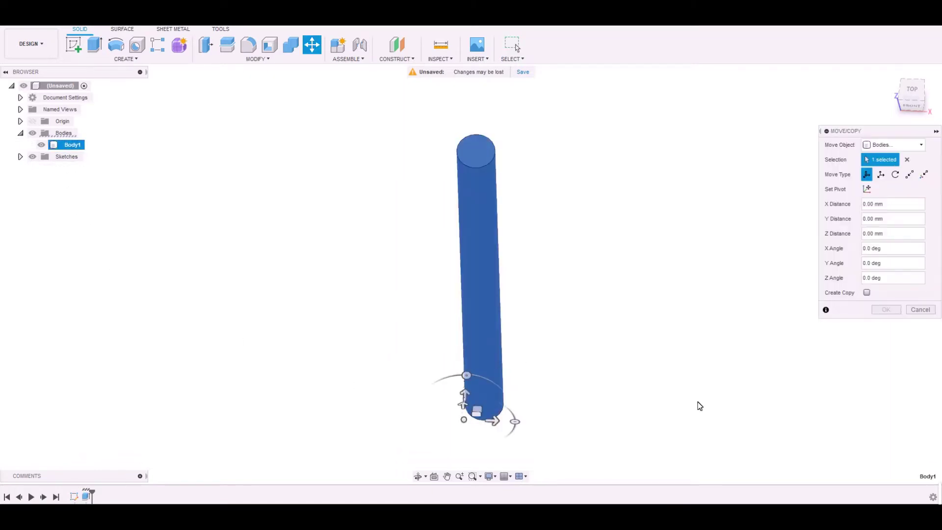
left_click(912, 95)
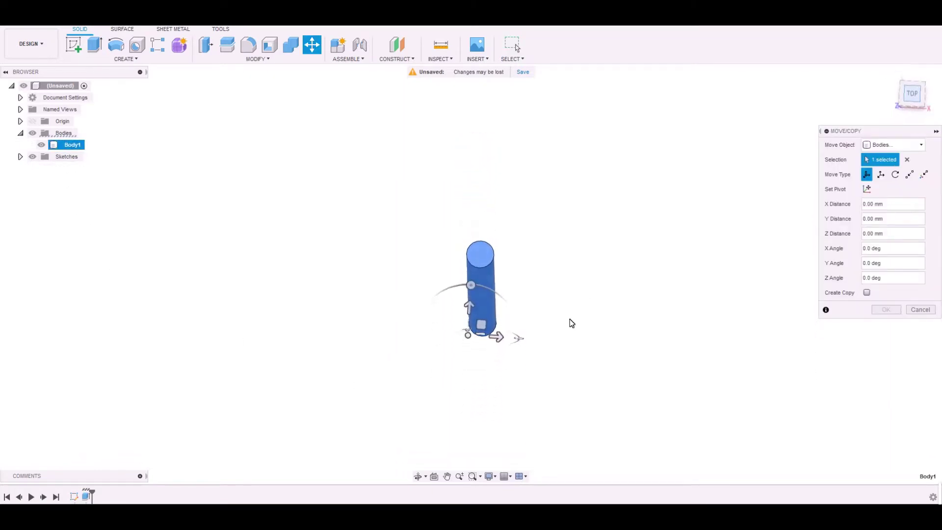
left_click_drag(507, 356, 371, 345)
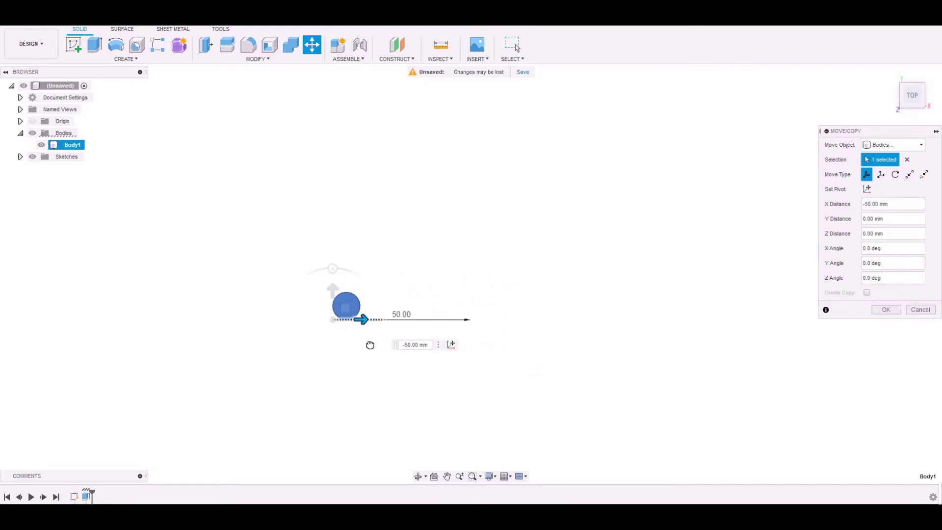
Step: Tilt the moved rod by -15 degrees about the X axis and apply the move
middle_click_drag(910, 358, 494, 374, "shift")
left_click(401, 329)
left_click_drag(408, 362, 397, 362)
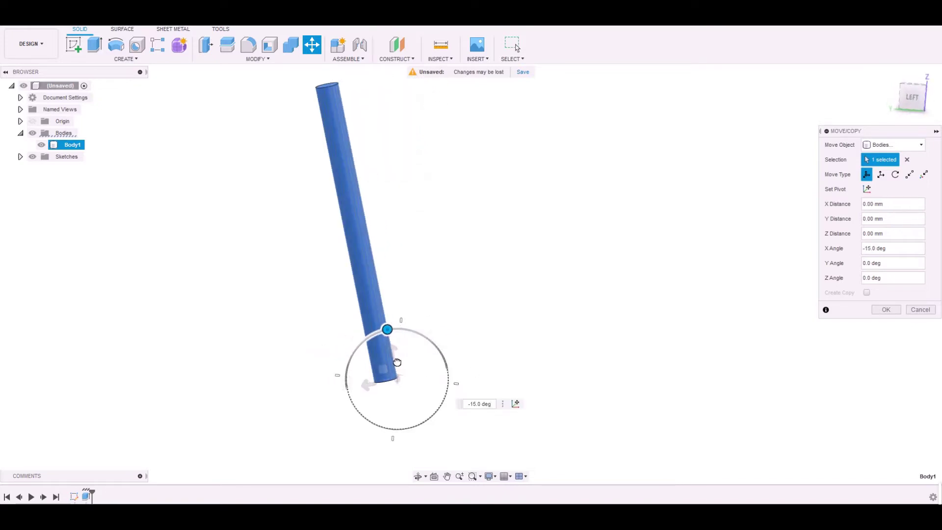
middle_click_drag(397, 362, 893, 346, "shift")
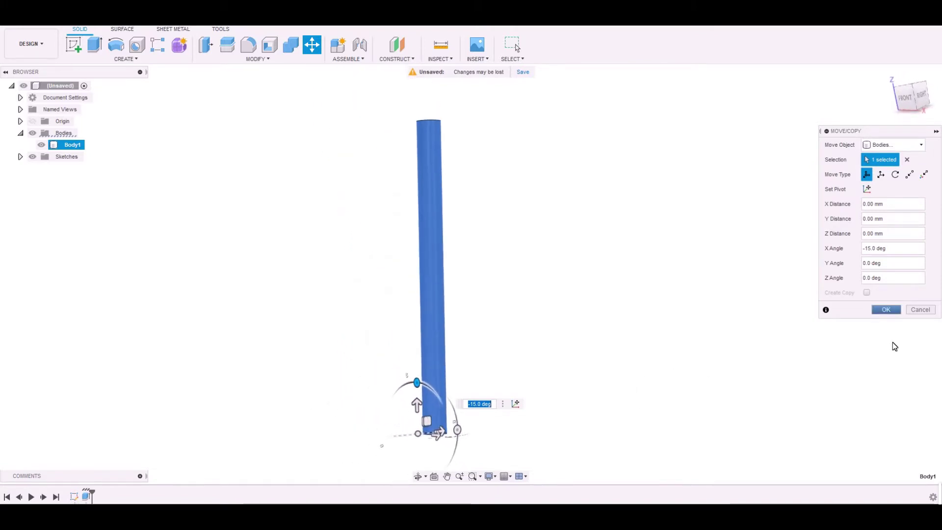
key("Return")
left_click(912, 98)
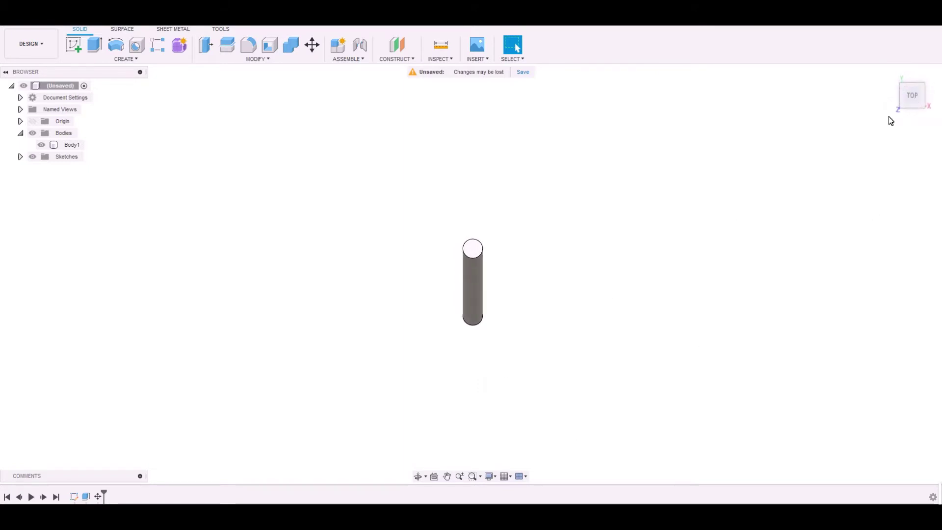
left_click(924, 126)
left_click(578, 334)
scroll(475, 339, "up", 3)
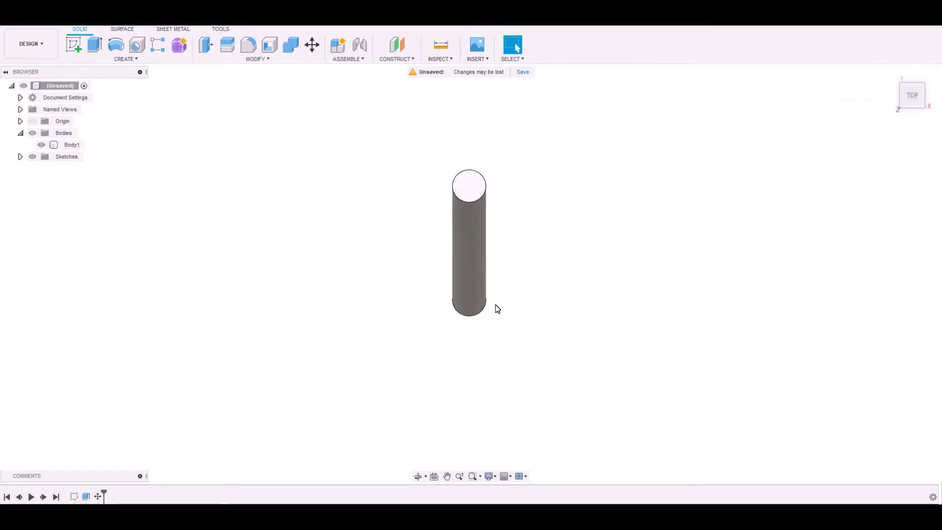
middle_click_drag(499, 292, 420, 336)
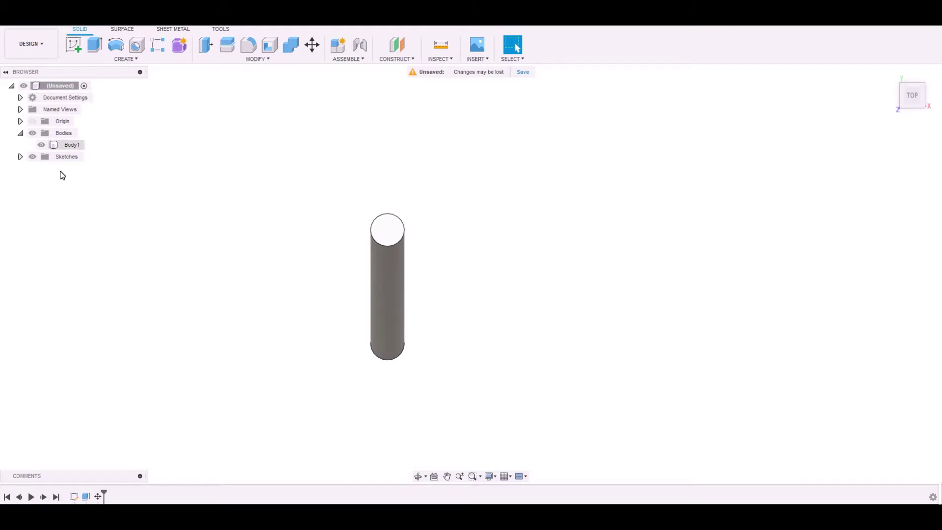
left_click(78, 144)
left_click(126, 59)
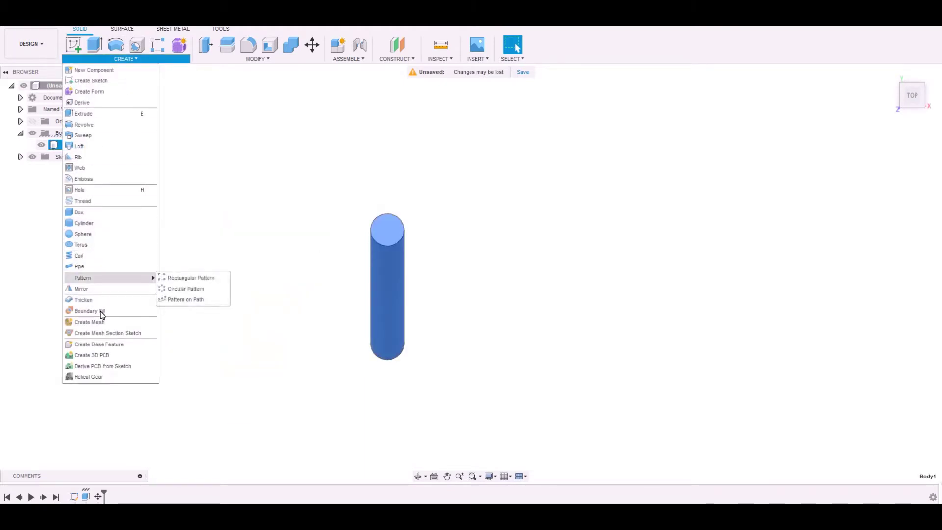
mouse_move(144, 278)
left_click(290, 209)
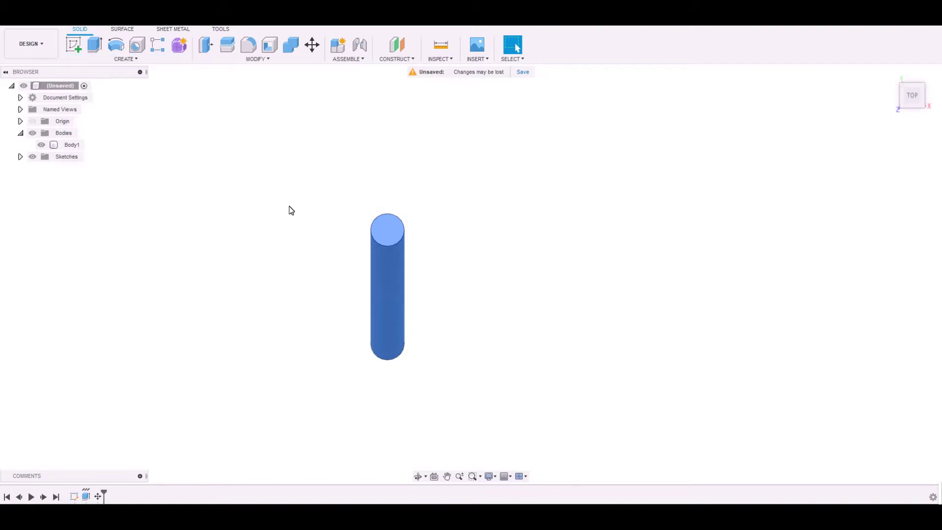
left_click(290, 208)
Step: Set up a circular pattern of the tilted rod body around the vertical Z axis
left_click(72, 145)
left_click(125, 59)
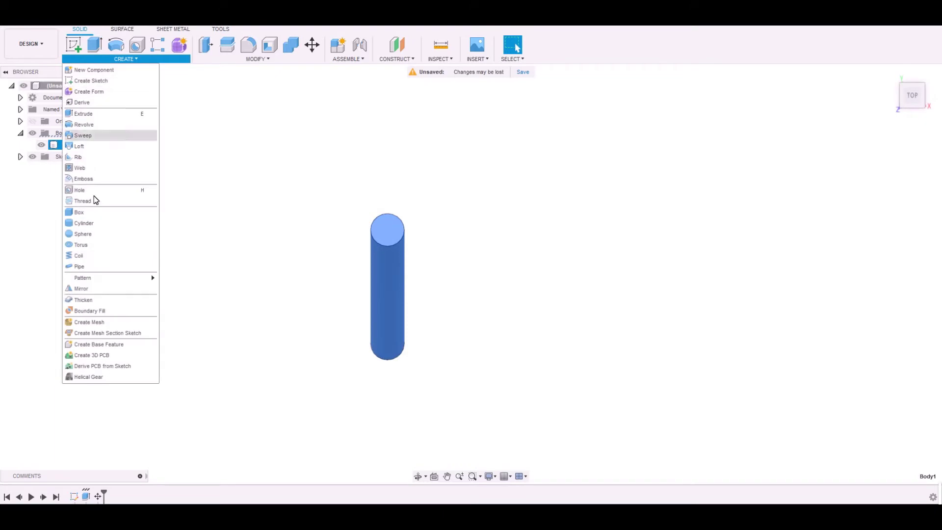
mouse_move(98, 278)
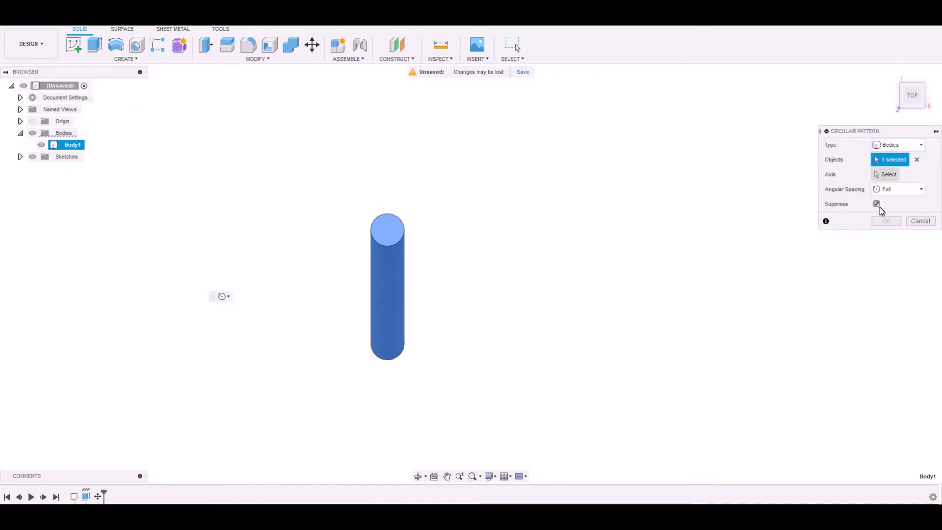
left_click(885, 174)
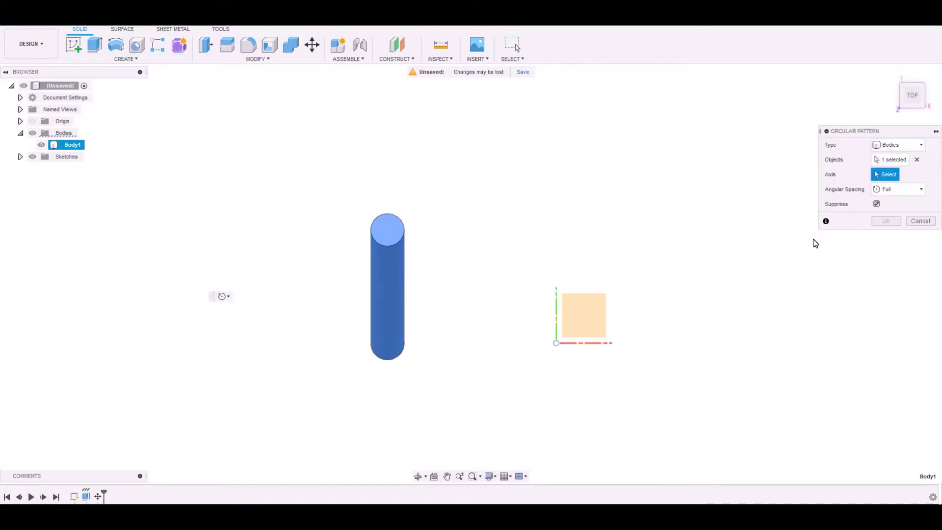
middle_click_drag(797, 264, 866, 332, "shift")
left_click(521, 396)
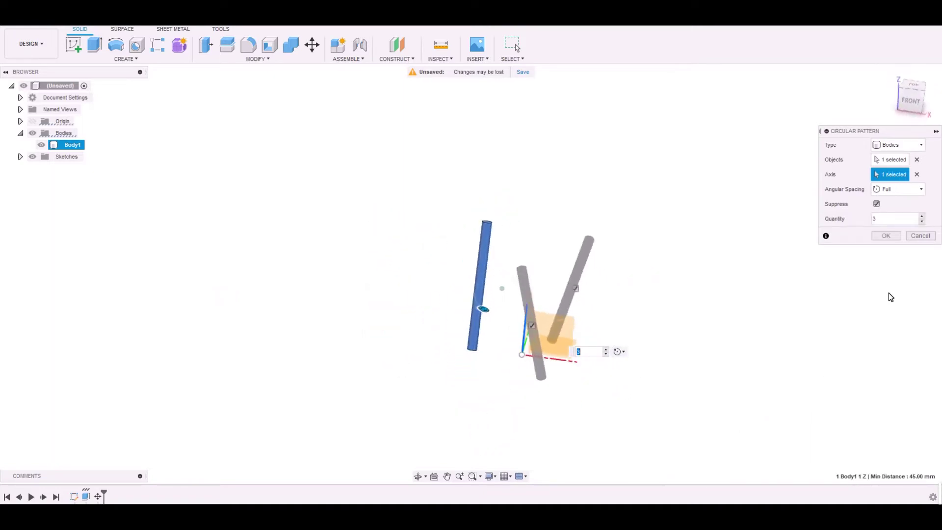
Step: Set the full circular pattern's quantity to 20 rods and create the pattern
scroll(554, 294, "up", 2)
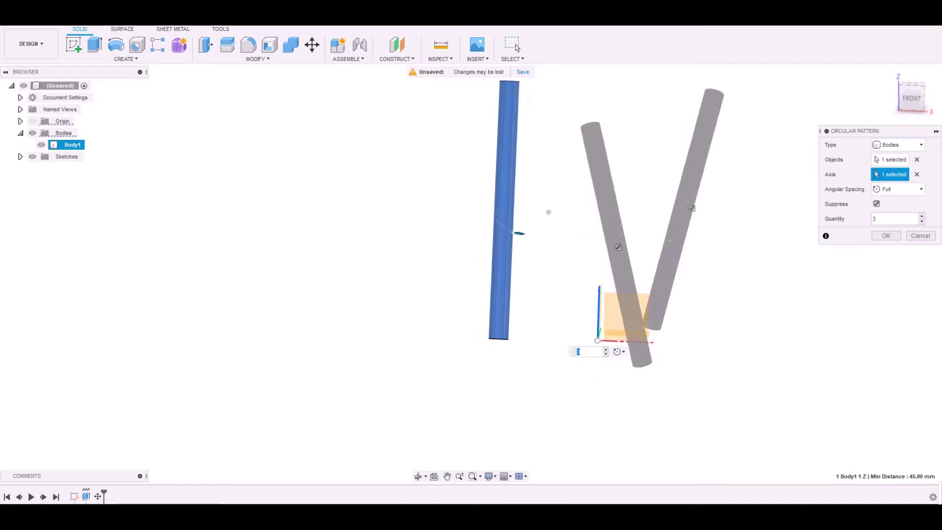
middle_click_drag(740, 394, 720, 377, "shift")
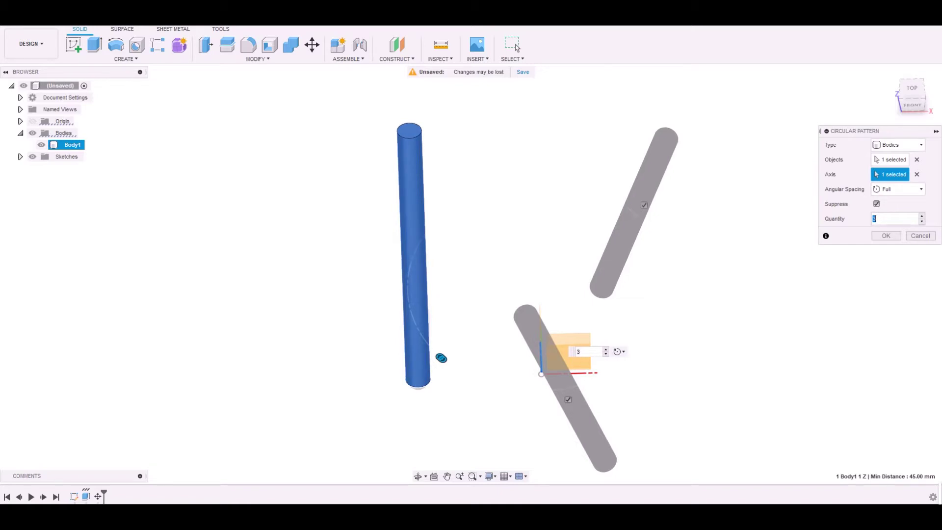
middle_click_drag(445, 359, 448, 352, "shift")
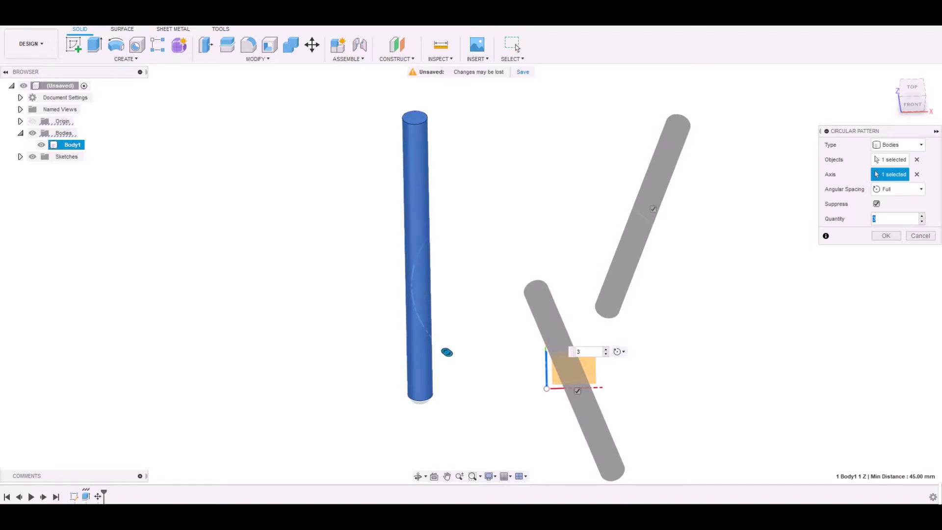
middle_click_drag(447, 352, 450, 382)
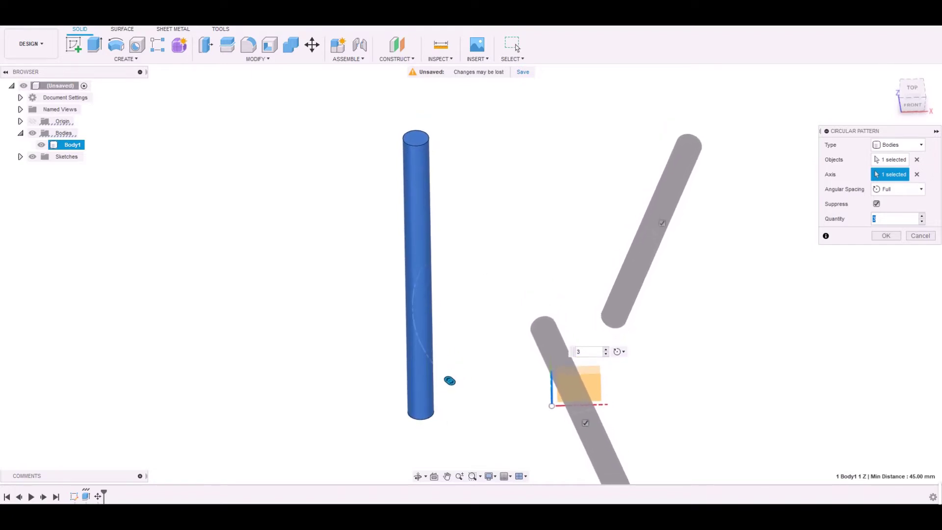
type("0")
middle_click_drag(414, 291, 456, 316, "shift")
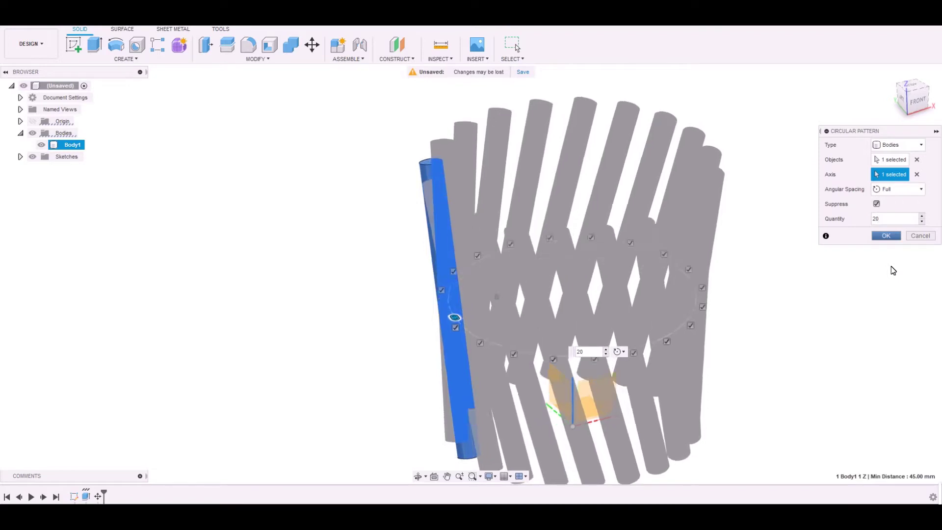
left_click(886, 236)
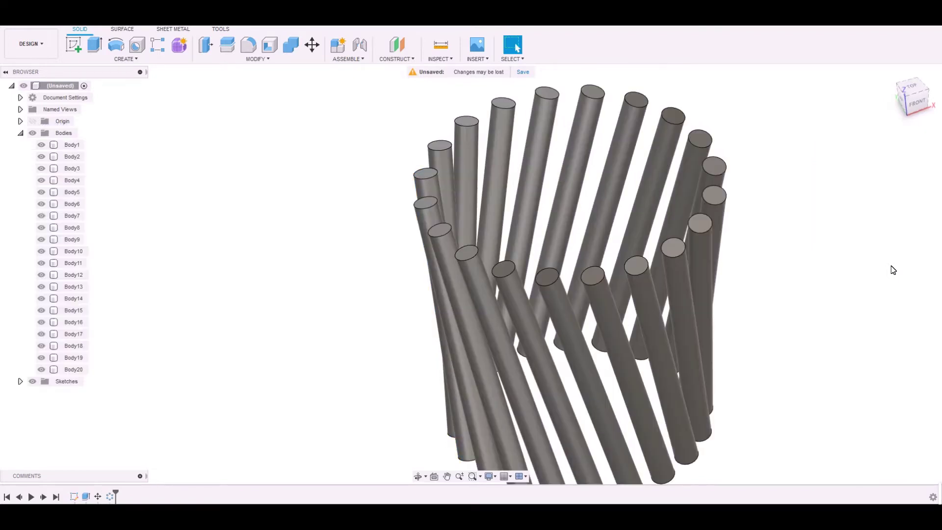
Step: Compare the ring of rods in perspective and orthographic projection from the front and other sides
left_click(921, 96)
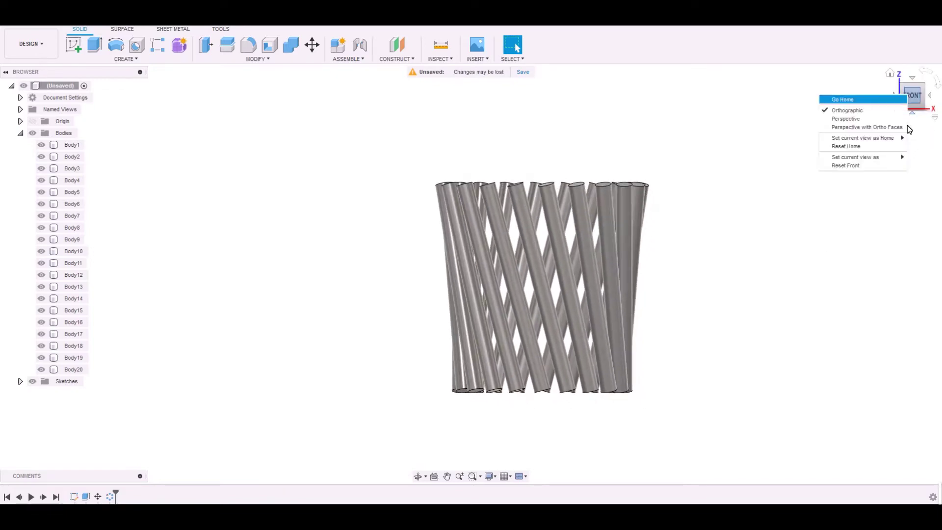
left_click(858, 118)
middle_click_drag(847, 319, 915, 120, "shift")
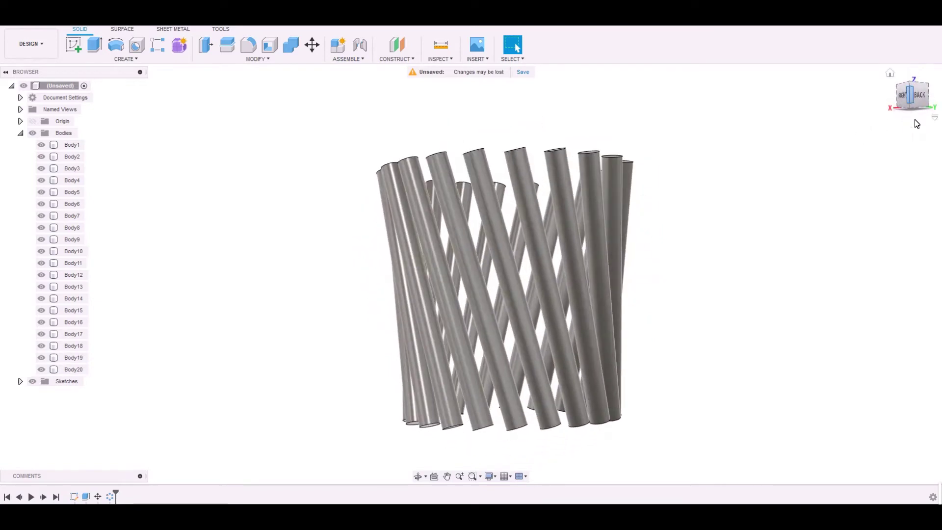
left_click(853, 106)
left_click_drag(811, 250, 911, 126)
middle_click_drag(548, 354, 512, 303)
scroll(552, 313, "up", 2)
Step: Examine the ring of rods from directly above
left_click_drag(912, 98, 911, 125)
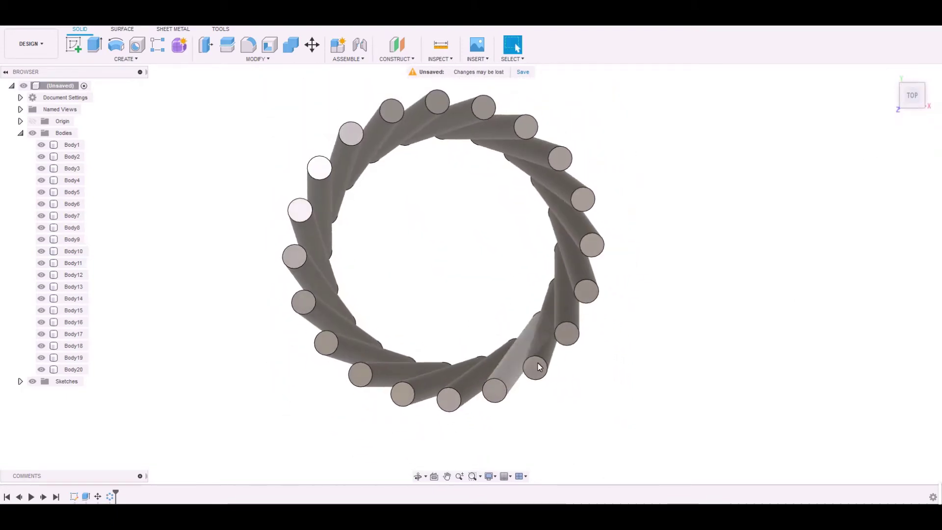
middle_click_drag(466, 296, 446, 340)
scroll(475, 301, "up", 2)
scroll(488, 297, "down", 3)
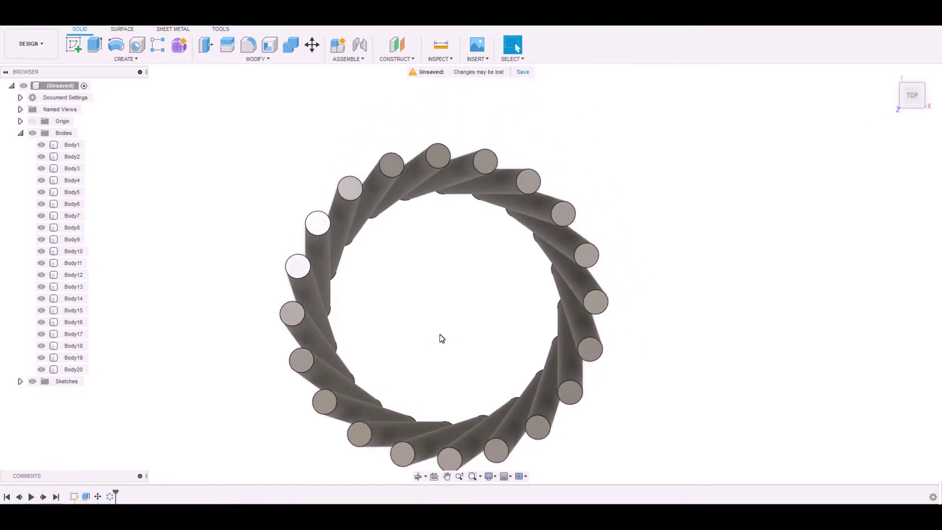
middle_click_drag(493, 366, 531, 334)
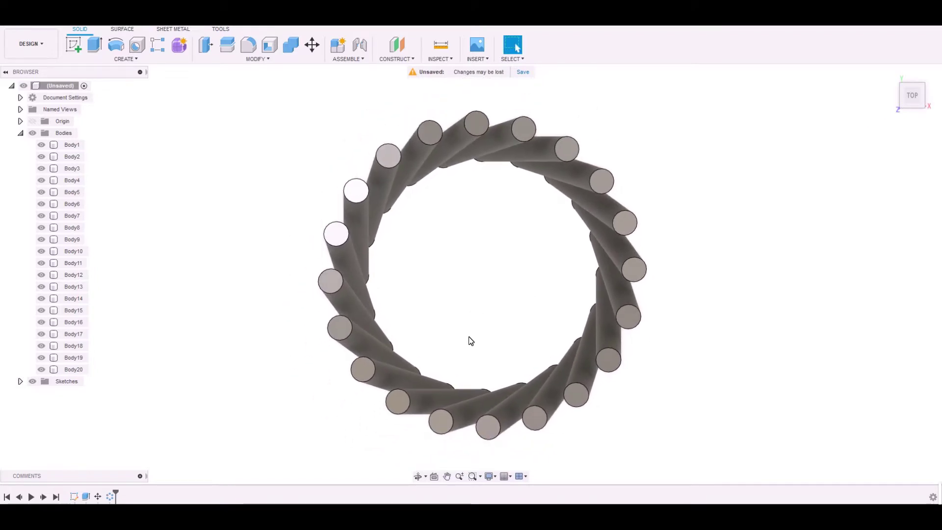
scroll(474, 307, "up", 2)
scroll(358, 371, "down", 2)
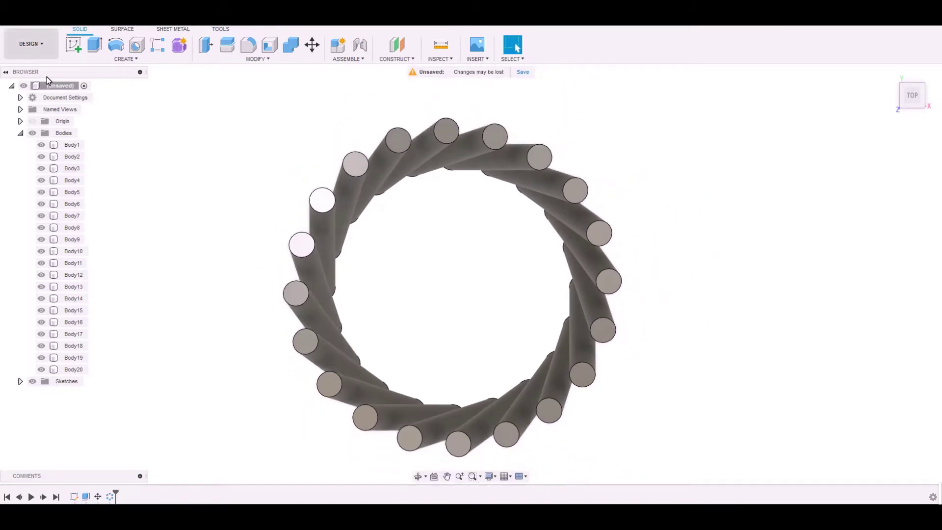
Step: Sketch two concentric circles centred on the origin on the horizontal plane, one inside the rod ring and one through the rods' upper ends
scroll(113, 152, "down", 2)
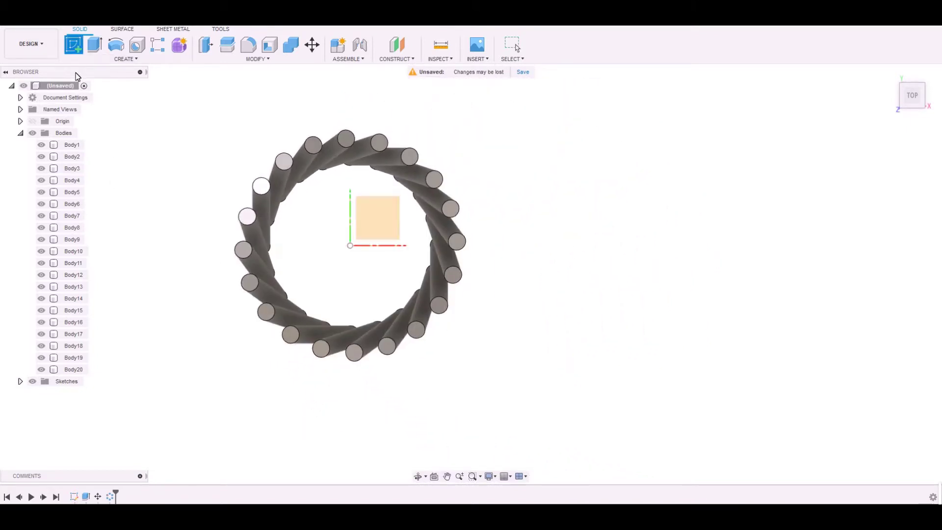
middle_click_drag(181, 258, 345, 285)
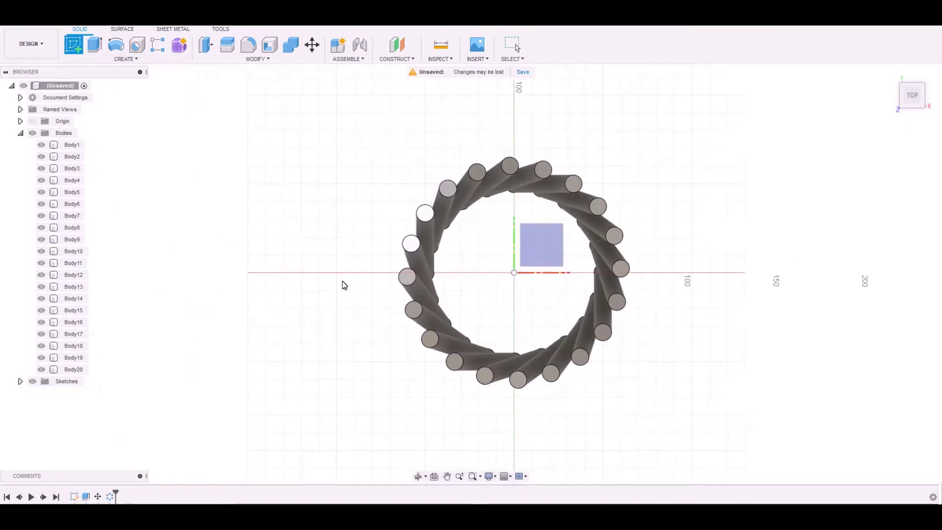
left_click(545, 265)
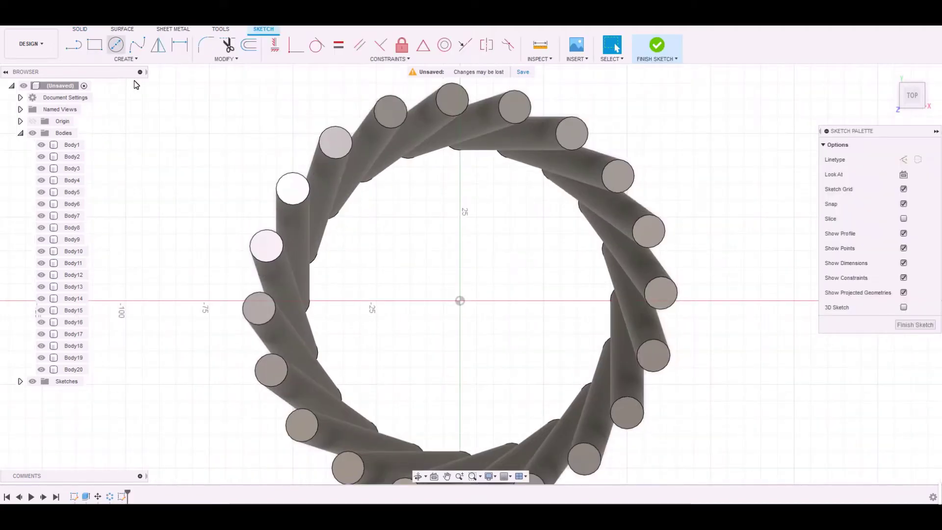
key("c")
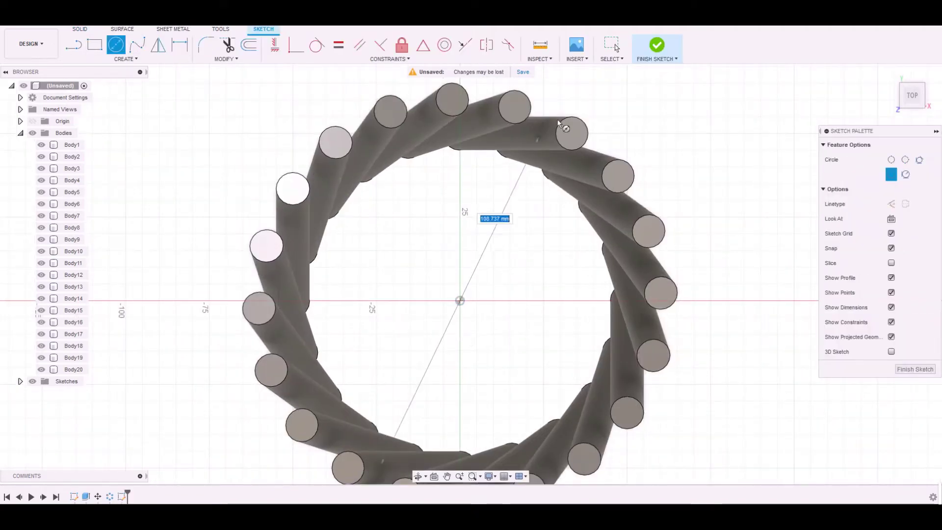
left_click(588, 171)
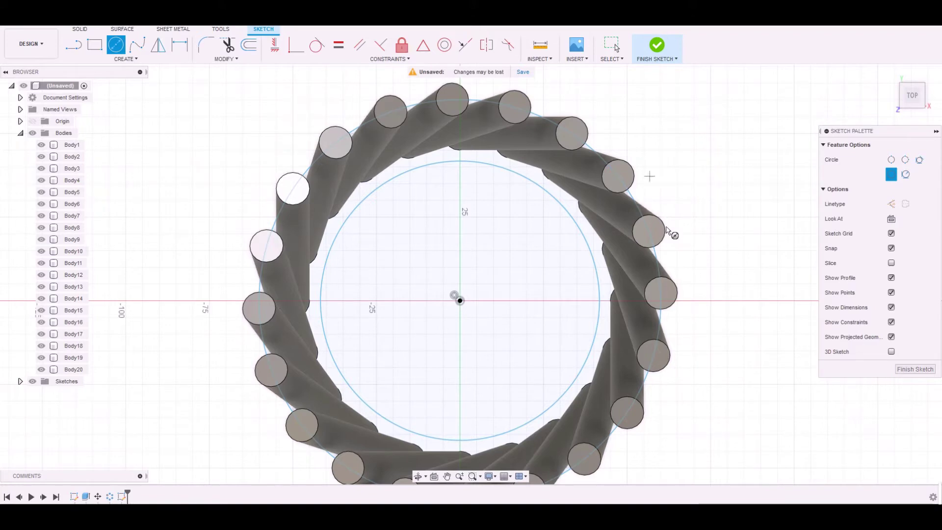
Step: Finish the sketch and extrude the ring-shaped profile between the two circles upward about 30 mm
middle_click_drag(498, 417, 435, 408, "shift")
scroll(435, 407, "up", 3)
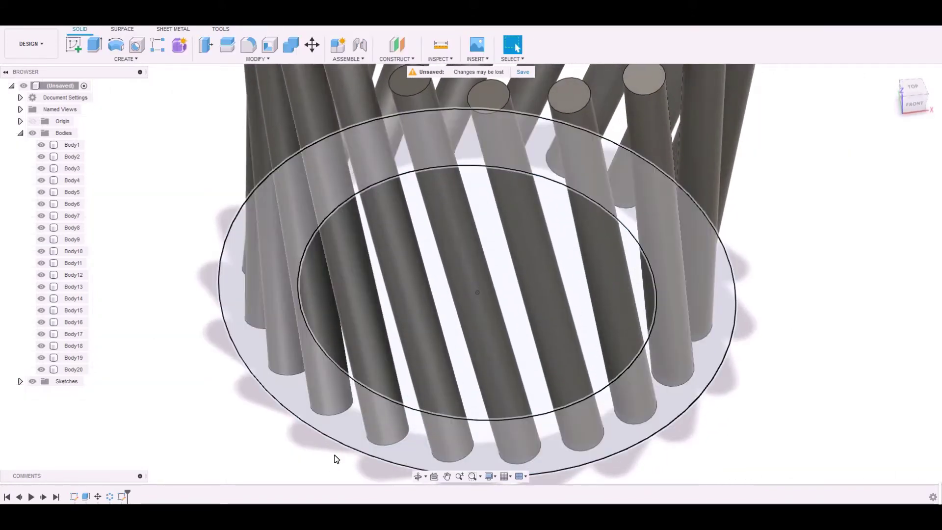
left_click(337, 432)
scroll(477, 293, "down", 1)
left_click(95, 45)
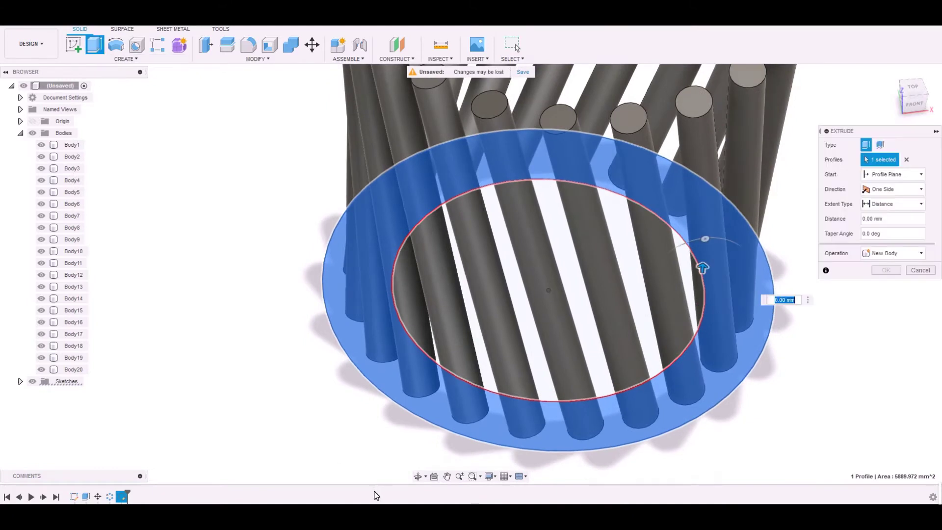
scroll(469, 451, "down", 2)
middle_click_drag(635, 370, 672, 400, "shift")
left_click_drag(672, 411, 678, 343)
middle_click_drag(678, 344, 674, 336, "shift")
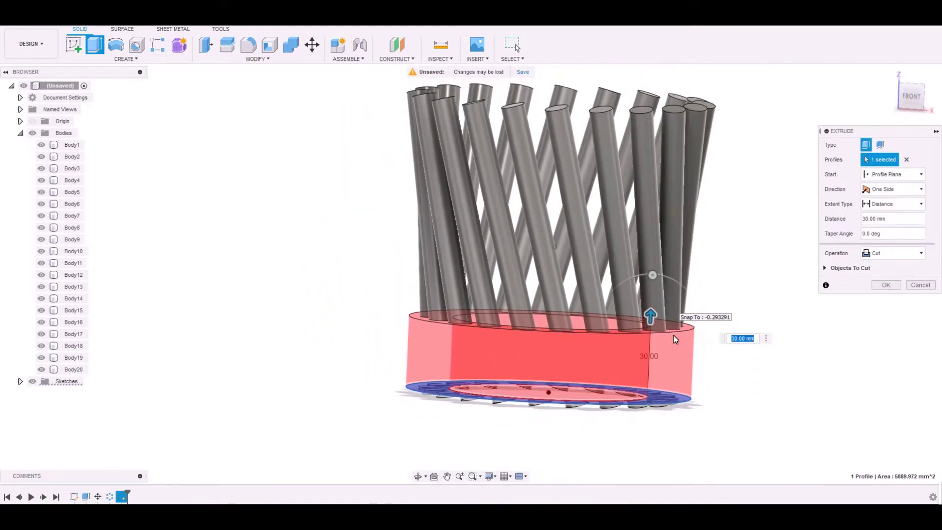
Step: Set the ring extrusion's distance to 35 mm and its operation to New Body
type("35")
key("Return")
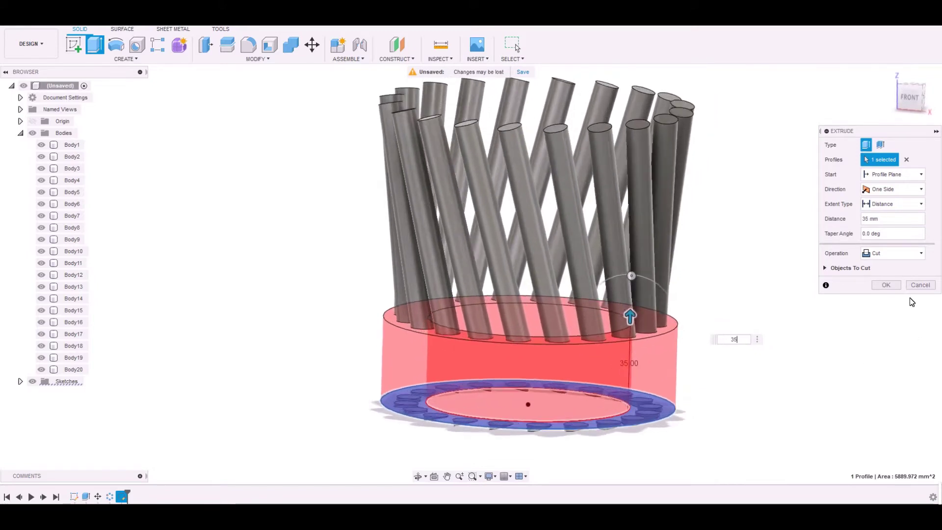
left_click(893, 253)
middle_click_drag(903, 331, 936, 293, "shift")
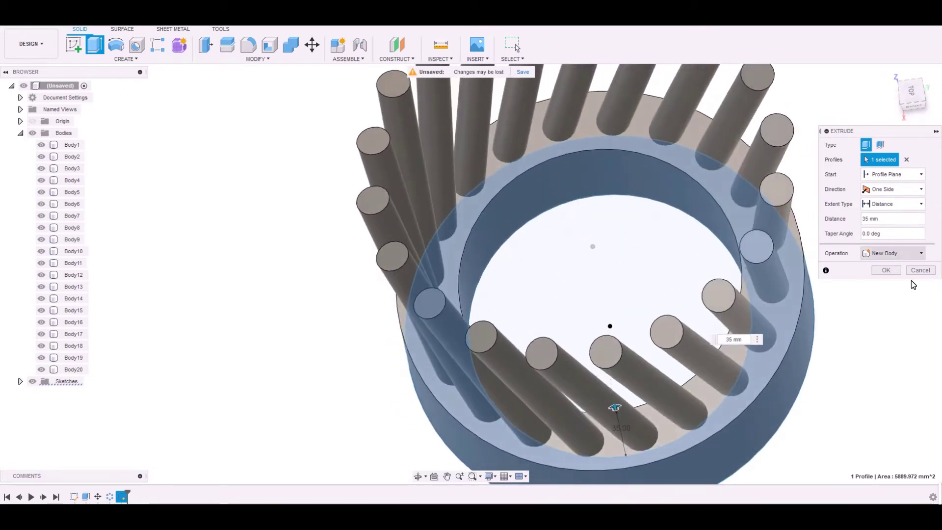
left_click(911, 253)
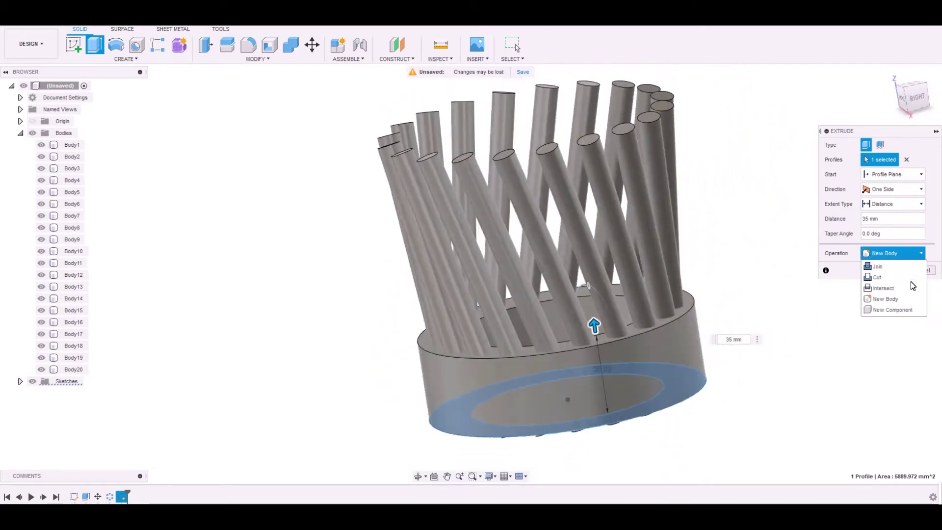
middle_click_drag(660, 253, 646, 293, "shift")
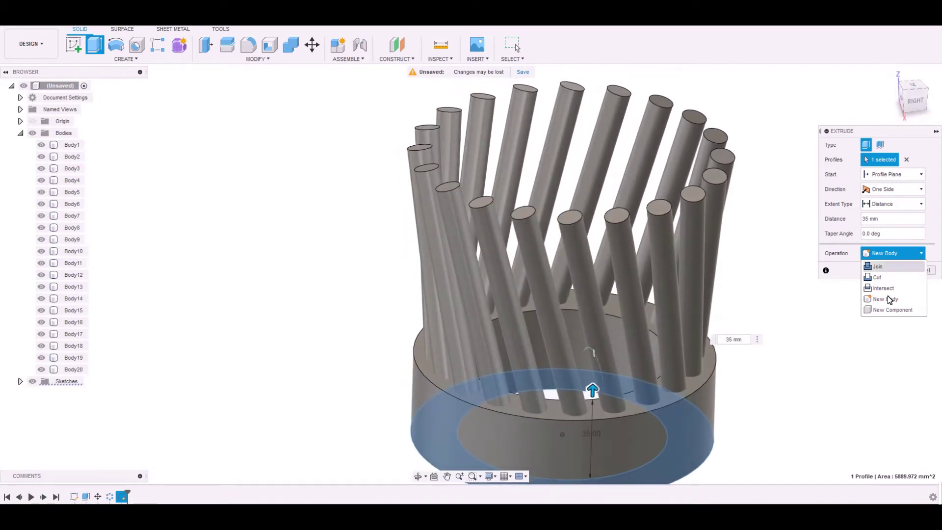
left_click(901, 285)
middle_click_drag(904, 288, 894, 255, "shift")
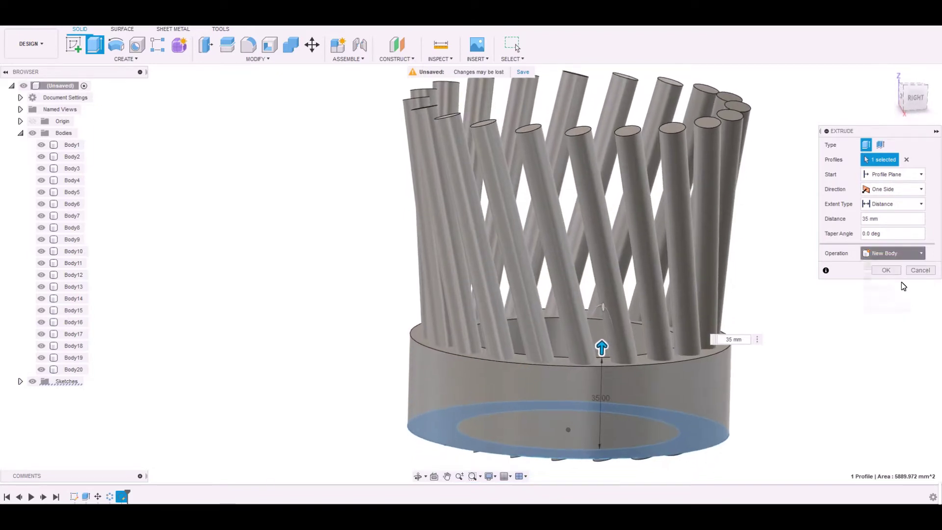
left_click(893, 253)
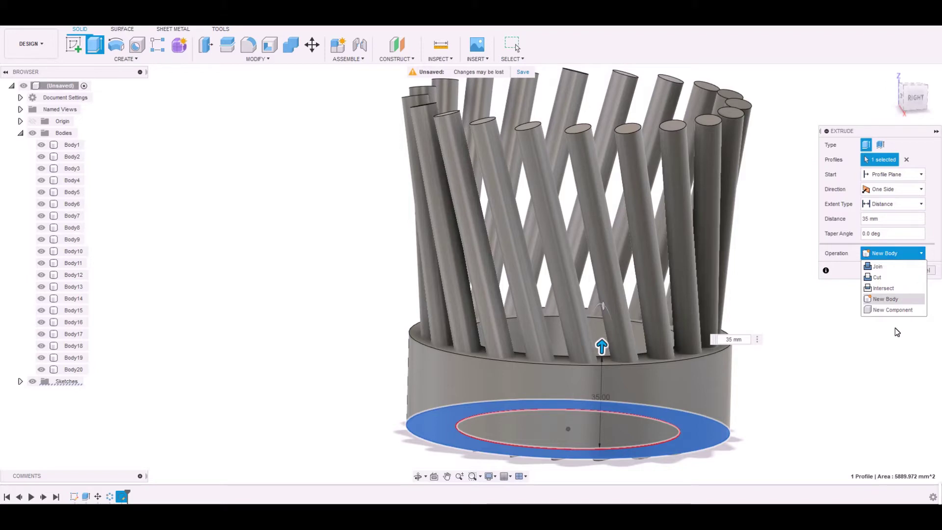
left_click(895, 328)
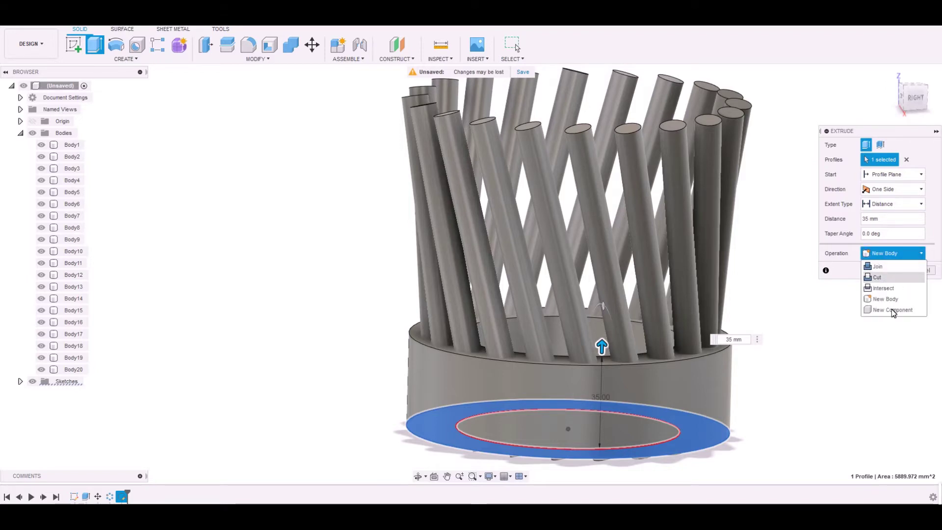
Step: Preview the ring extrusion with the Cut and Join operations and set the operation back to New Body
left_click(881, 277)
left_click(893, 253)
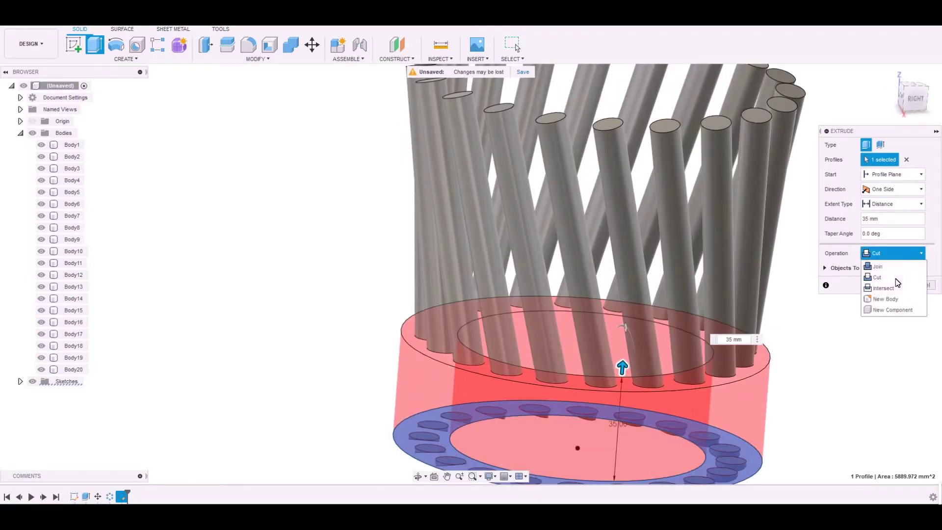
key("Up")
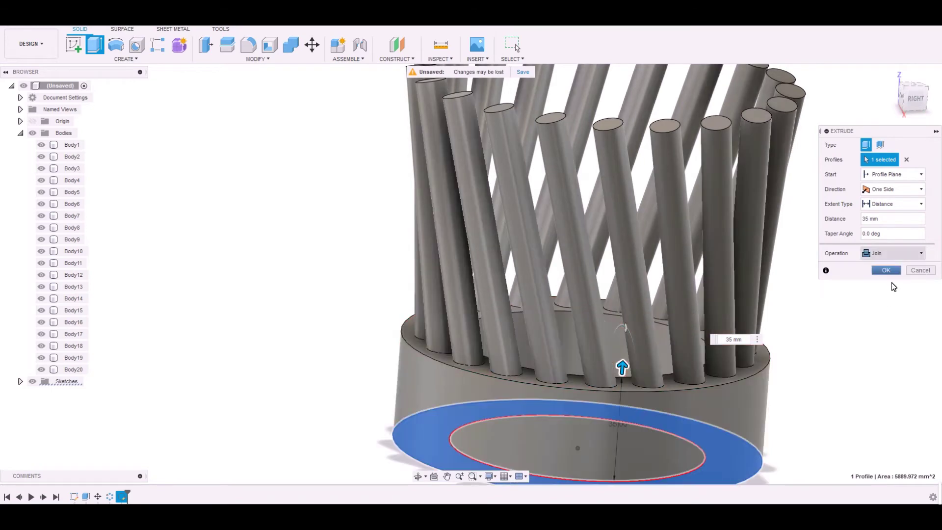
key("Down")
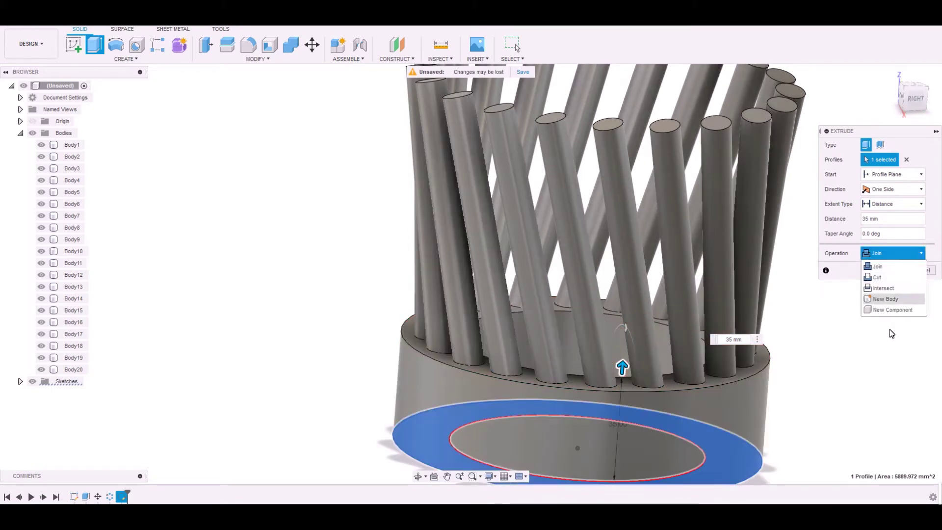
key("Return")
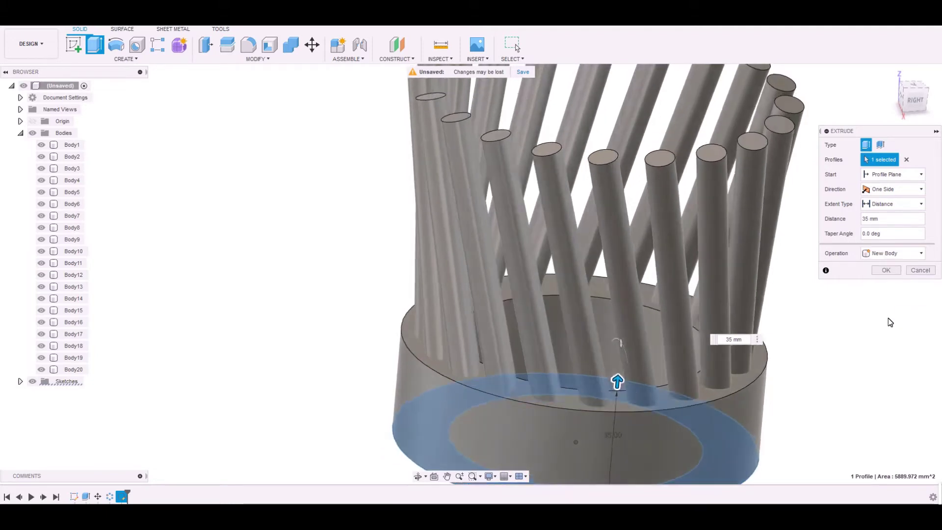
Step: Complete the 35 mm ring extrusion as a new body and check the rod ends on its underside
key("Return")
middle_click_drag(886, 302, 579, 375, "shift")
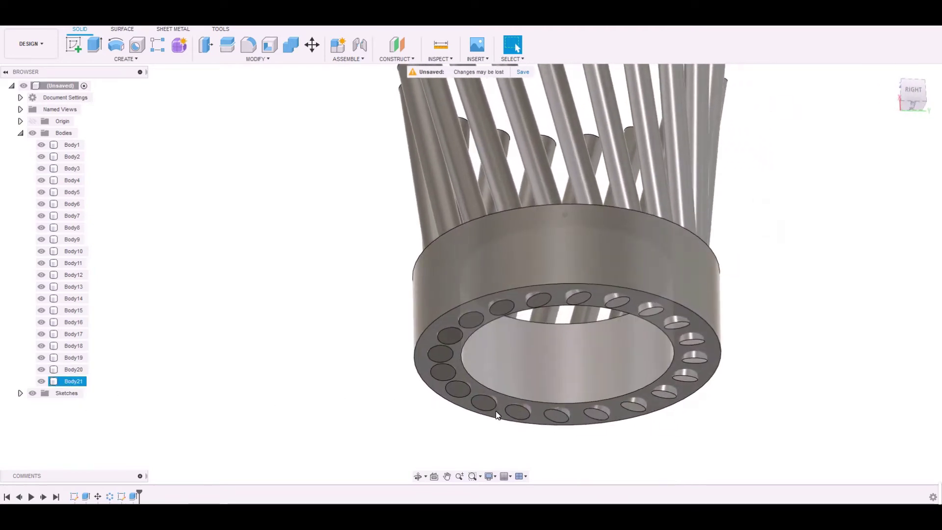
middle_click_drag(475, 362, 423, 359, "shift")
Step: Move the ring-shaped base body 8 mm downward along the Z axis
left_click(423, 360)
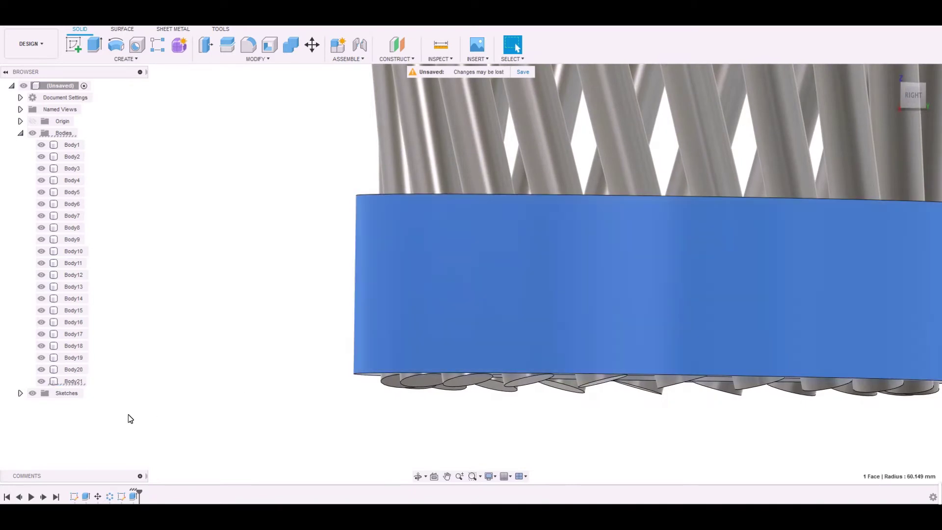
key("m")
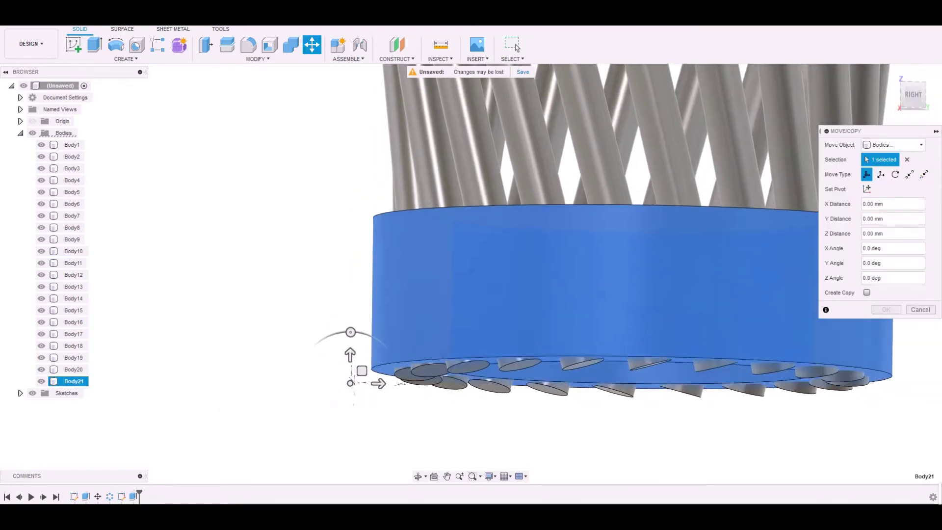
left_click(913, 95)
middle_click_drag(380, 363, 406, 305)
scroll(405, 338, "up", 3)
left_click_drag(381, 309, 378, 365)
scroll(489, 427, "down", 2)
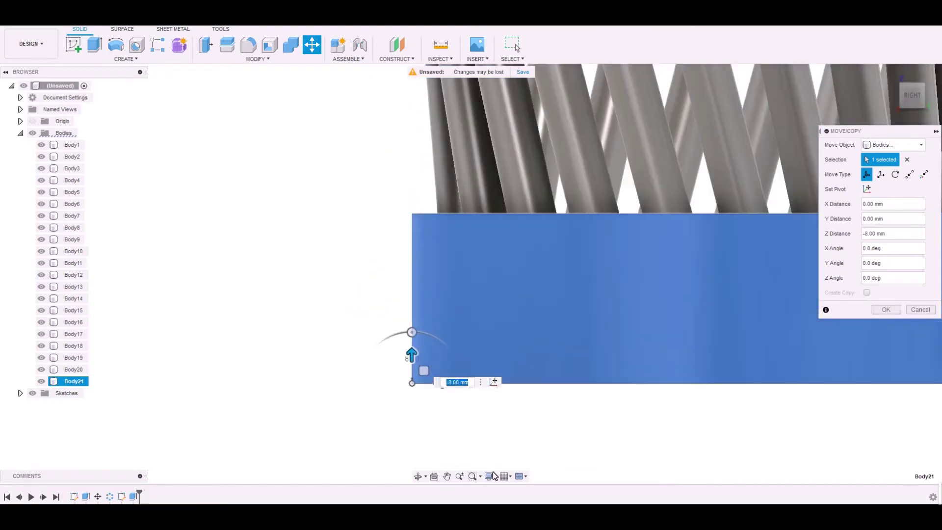
scroll(495, 449, "down", 1)
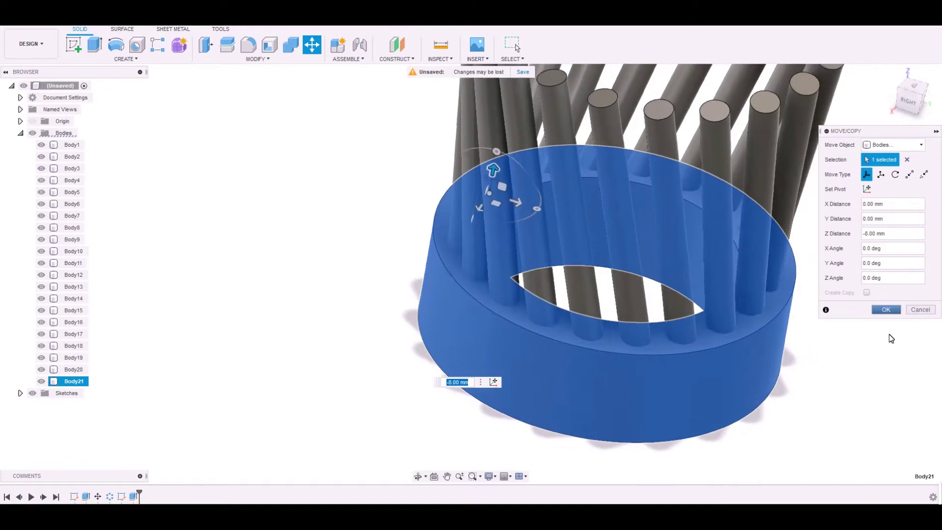
key("Return")
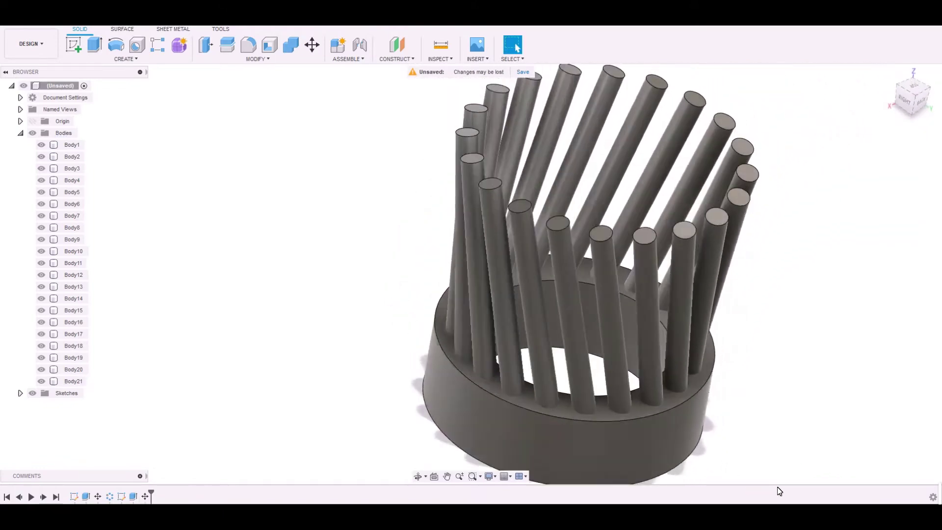
Step: Hide one rod at the front to examine how the base ring is formed beneath it
middle_click_drag(95, 86, 347, 274, "shift")
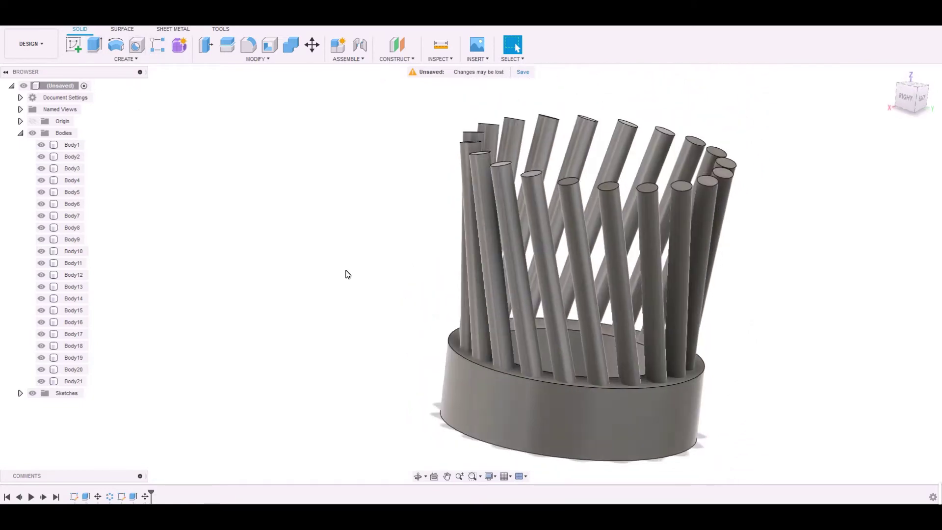
left_click(525, 310)
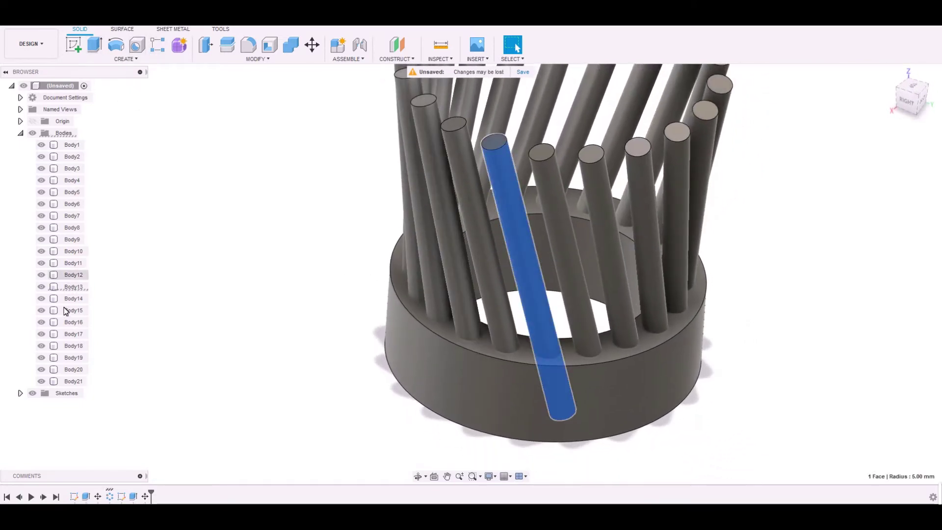
key("v")
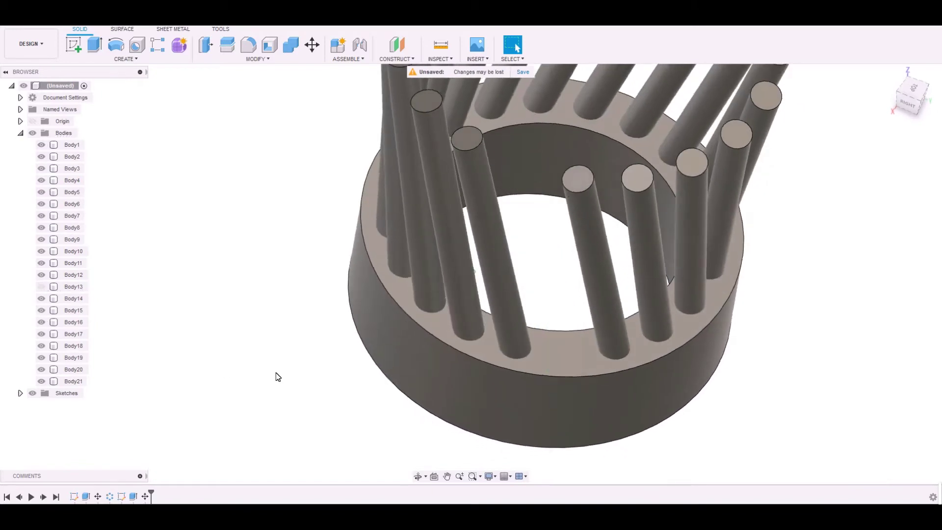
mouse_move(618, 405)
middle_mouse_down("shift")
mouse_move(598, 394)
mouse_move(606, 399)
middle_mouse_up("shift")
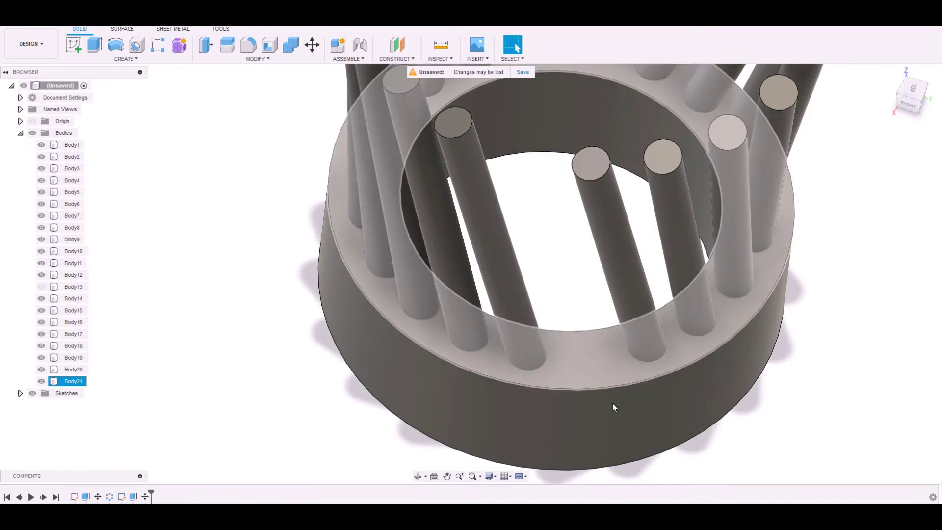
middle_click_drag(605, 401, 559, 201, "shift")
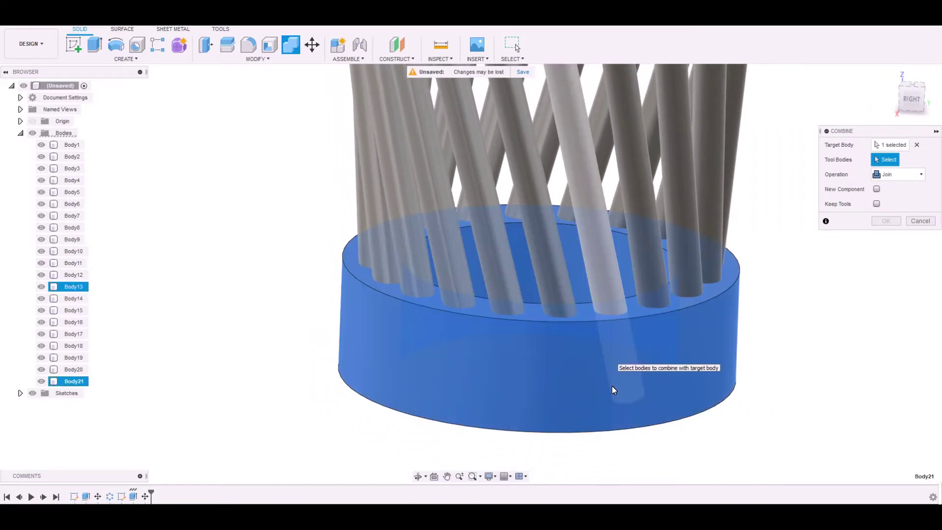
Step: Set up a Combine with the ring-shaped base as target body and all 20 rods as tool bodies
left_click(611, 386)
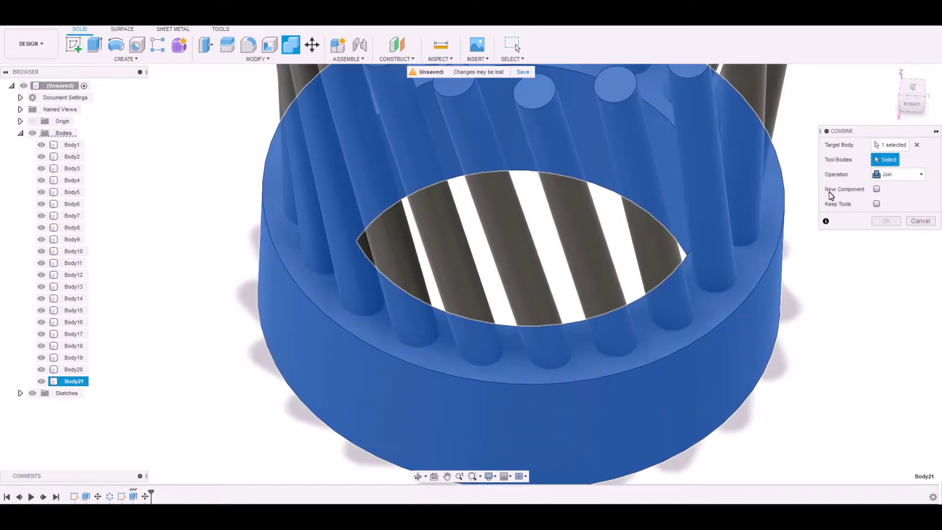
scroll(642, 270, "down", 3)
middle_click_drag(765, 226, 642, 270, "shift")
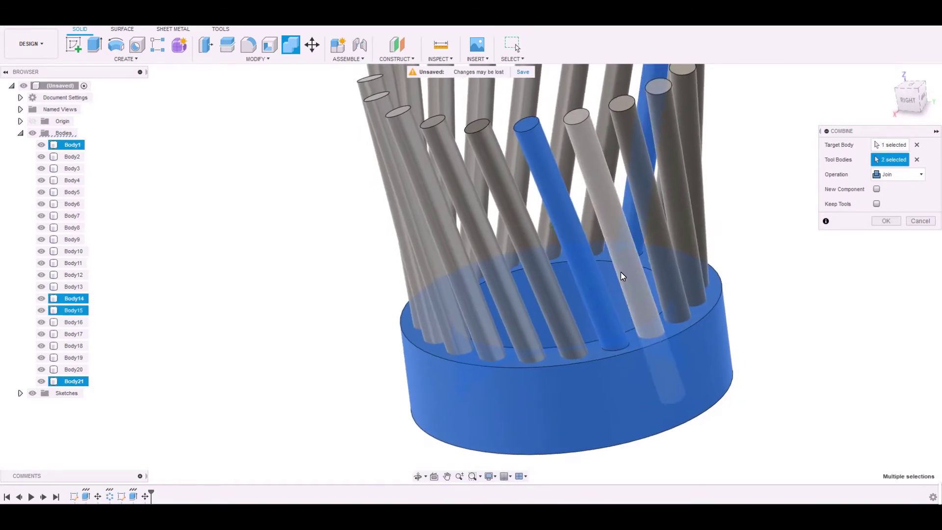
left_click(620, 272)
left_click(660, 270)
middle_click_drag(663, 270, 628, 265, "shift")
left_click(635, 272)
left_click(628, 265)
mouse_move(690, 262)
middle_mouse_down("shift")
mouse_move(671, 260)
mouse_move(703, 242)
mouse_move(692, 245)
middle_mouse_up("shift")
left_click(672, 260)
left_click(702, 242)
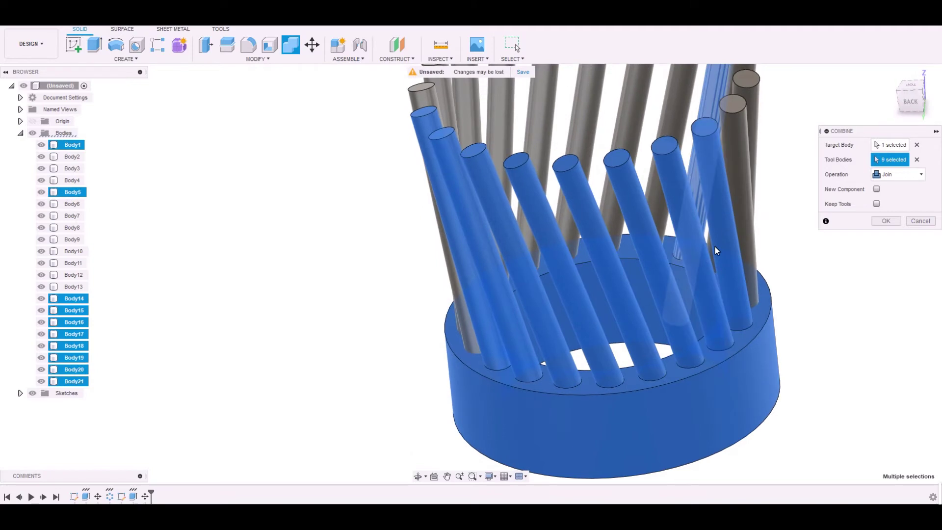
left_click(702, 253)
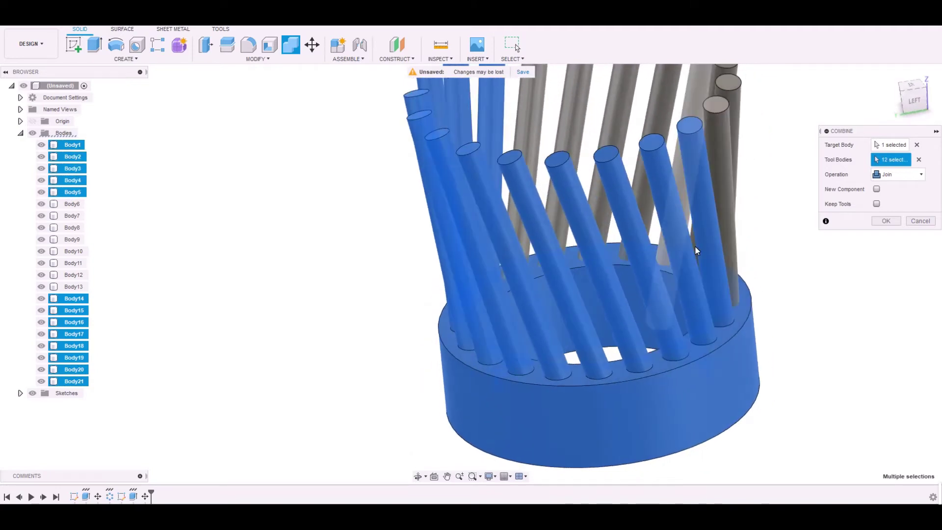
left_click(695, 245)
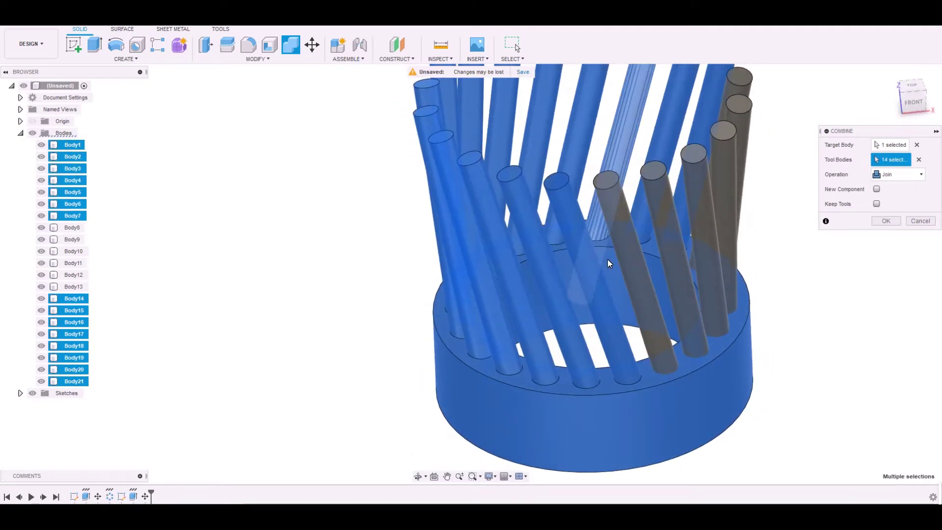
left_click(715, 242)
left_click(682, 253)
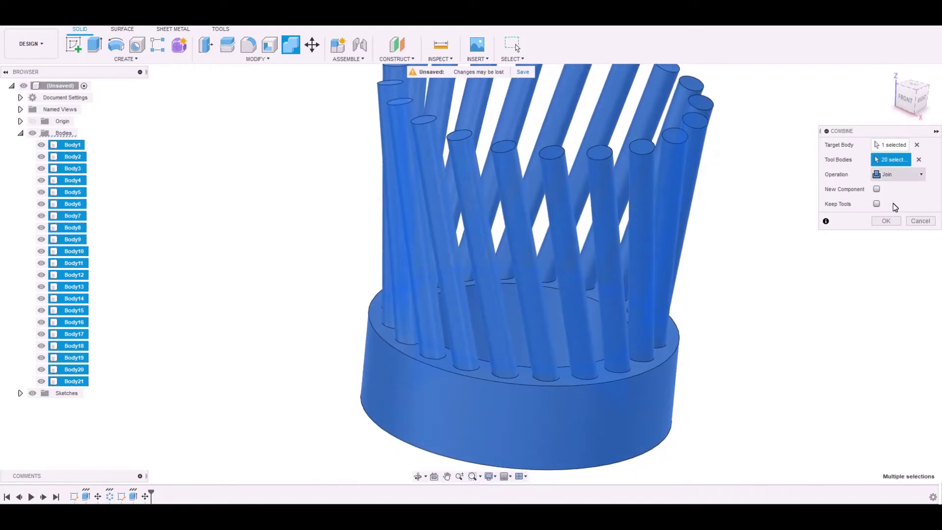
Step: Cut the 20 rods out of the base ring with the Combine operation set to Cut and Keep Tools enabled
left_click(898, 174)
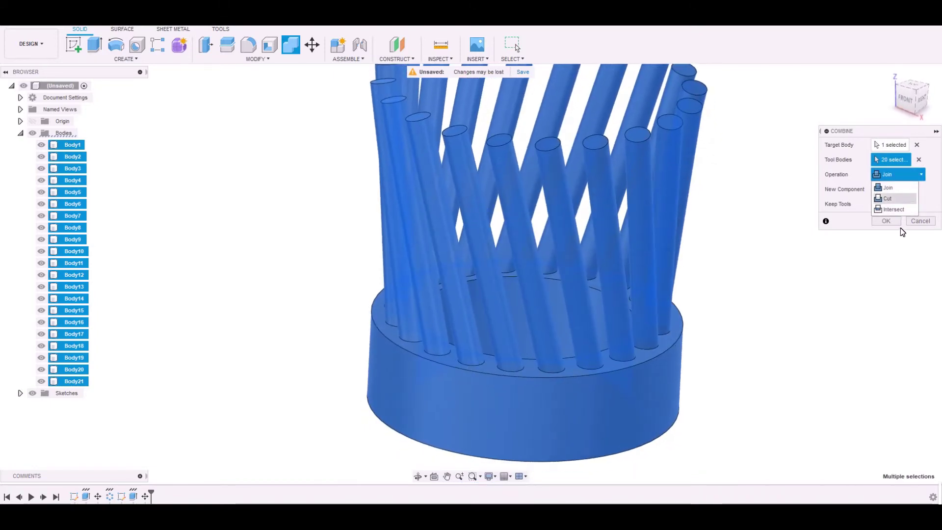
left_click(894, 198)
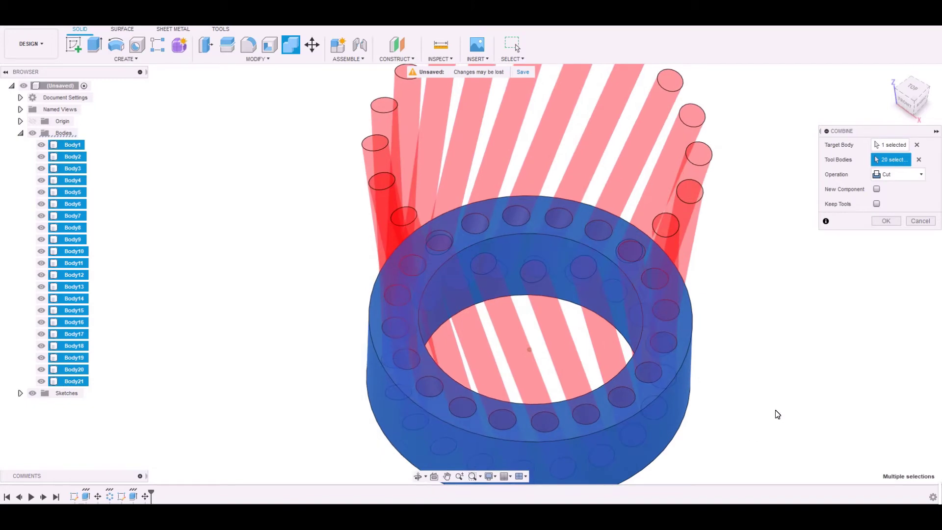
left_click(898, 175)
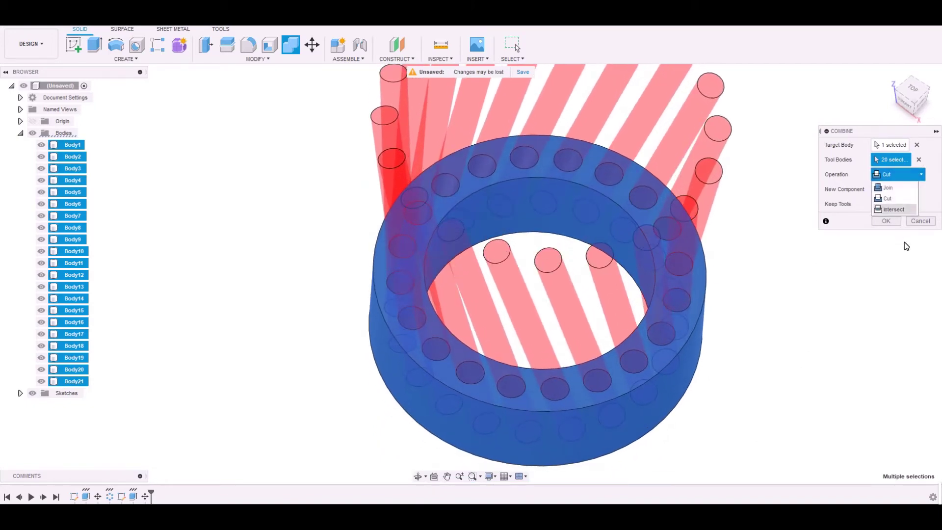
left_click(901, 204)
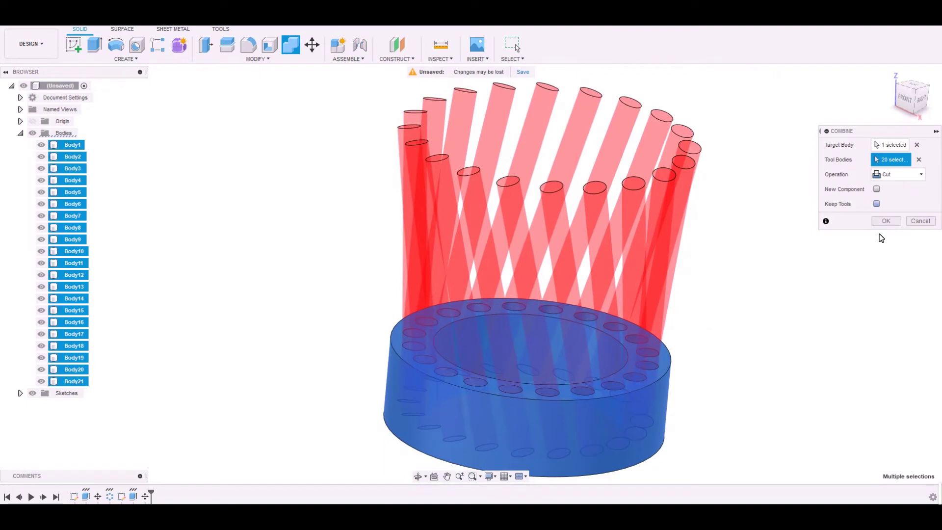
left_click(876, 204)
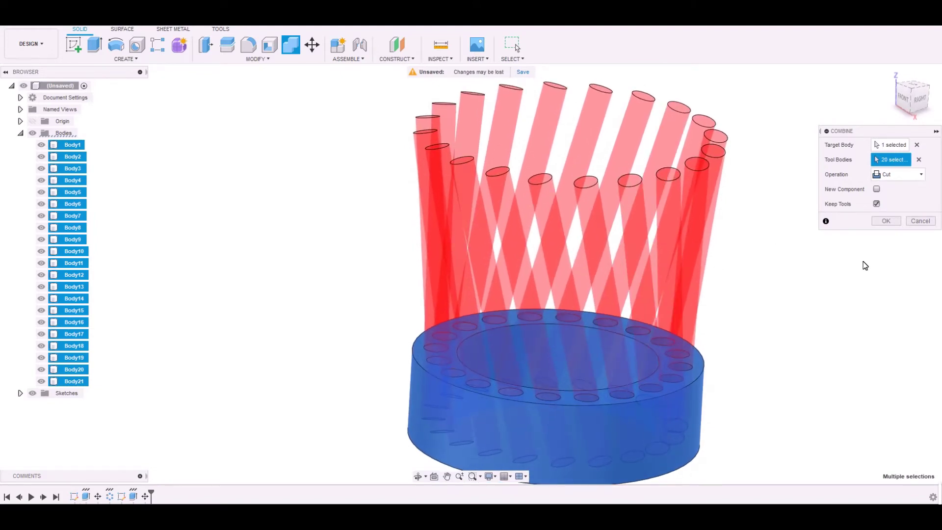
left_click(886, 221)
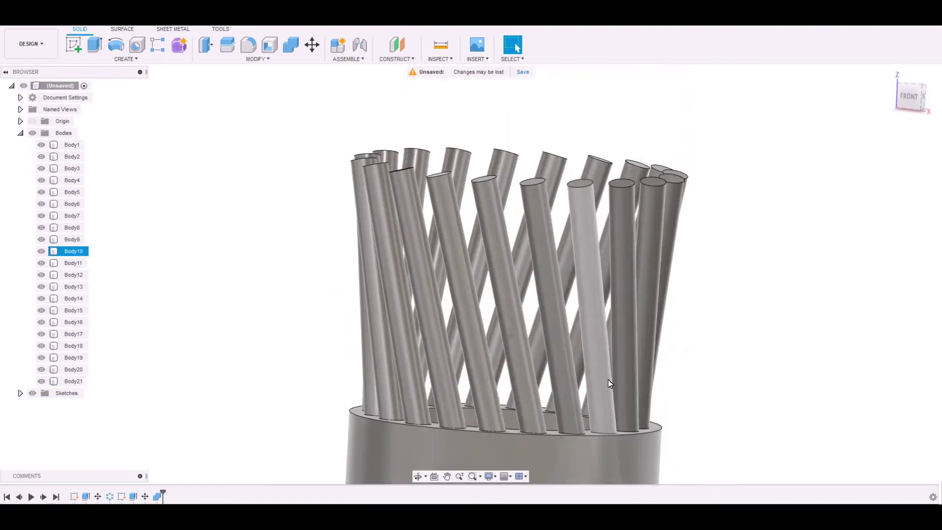
Step: Hide one front rod to inspect the hole cut for it in the base ring, and show the rod again
left_click(567, 395)
middle_click_drag(567, 395, 481, 369, "shift")
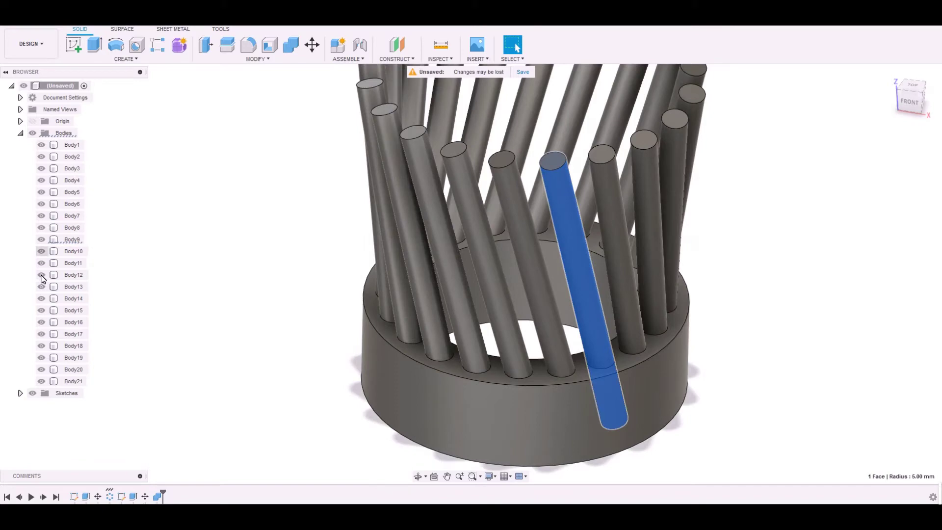
left_click(74, 382)
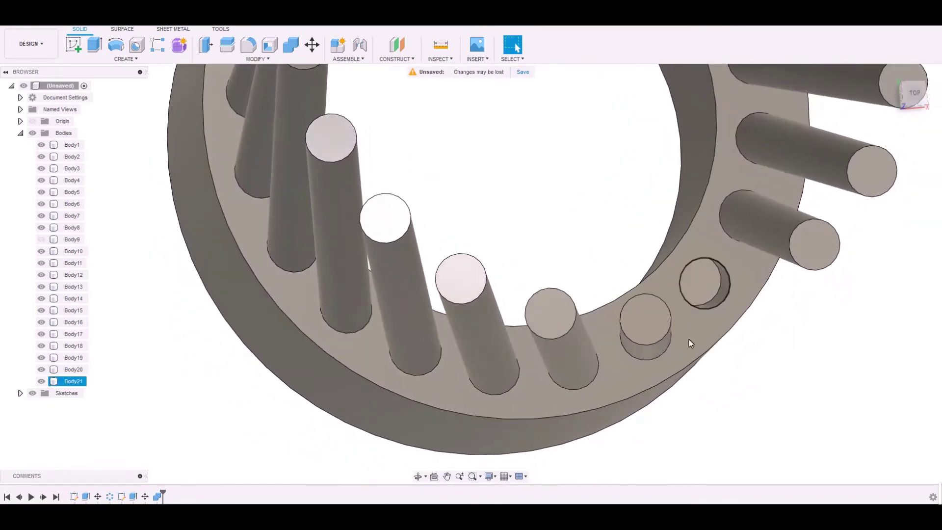
middle_click_drag(690, 344, 615, 193, "shift")
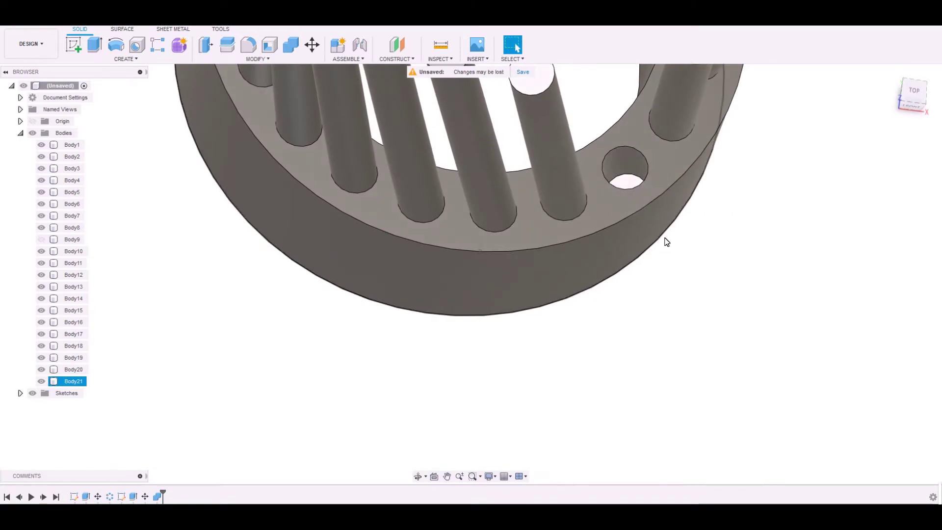
middle_click_drag(639, 224, 579, 382, "shift")
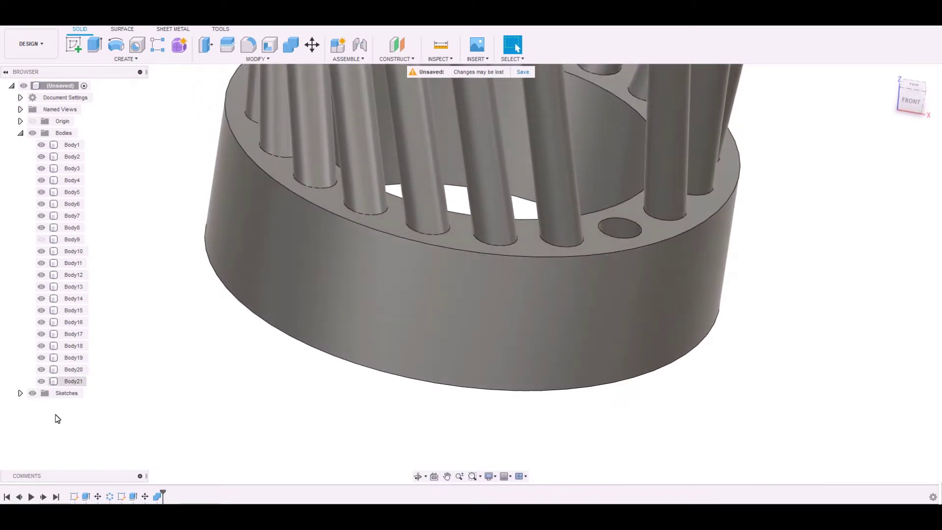
left_click_drag(912, 100, 906, 158)
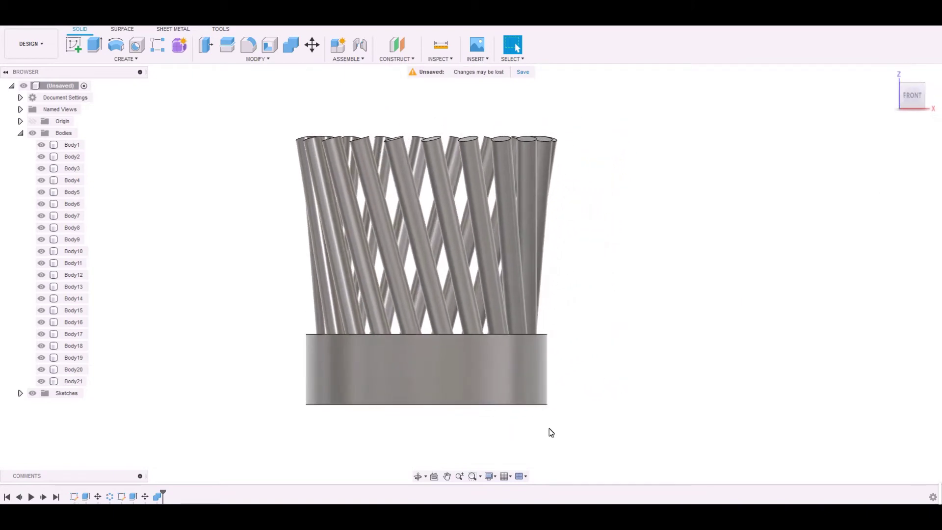
Step: Fillet the outer and inner bottom edges of the base ring with a 5 mm radius
scroll(530, 412, "up", 2)
middle_click_drag(530, 412, 605, 448, "shift")
left_click(255, 214)
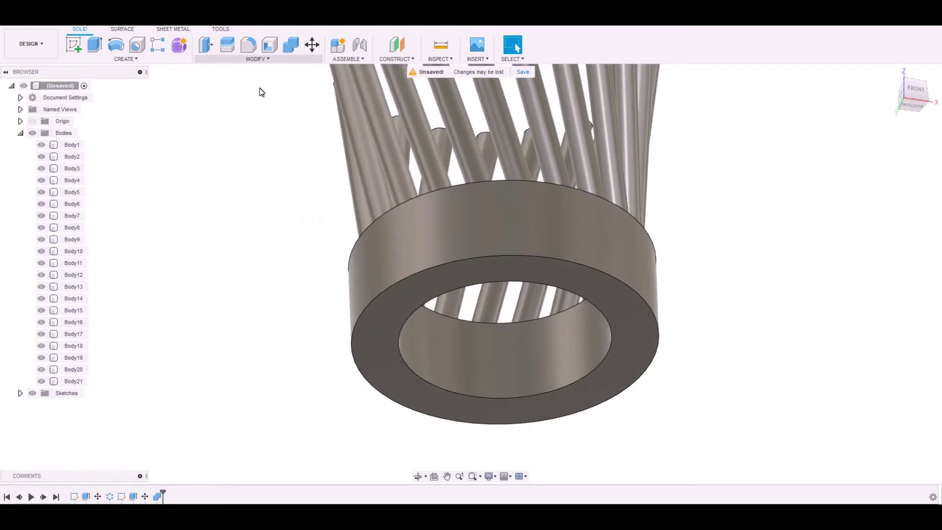
left_click(249, 45)
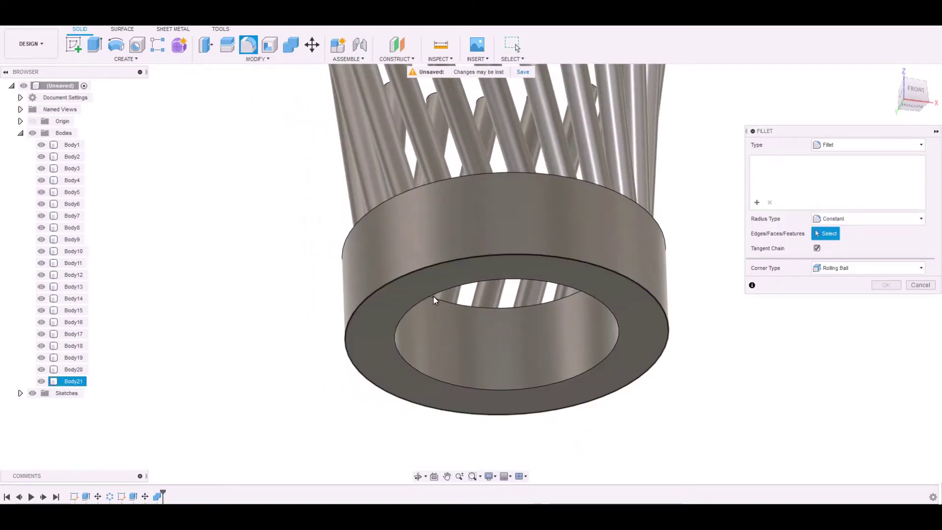
left_click(428, 267)
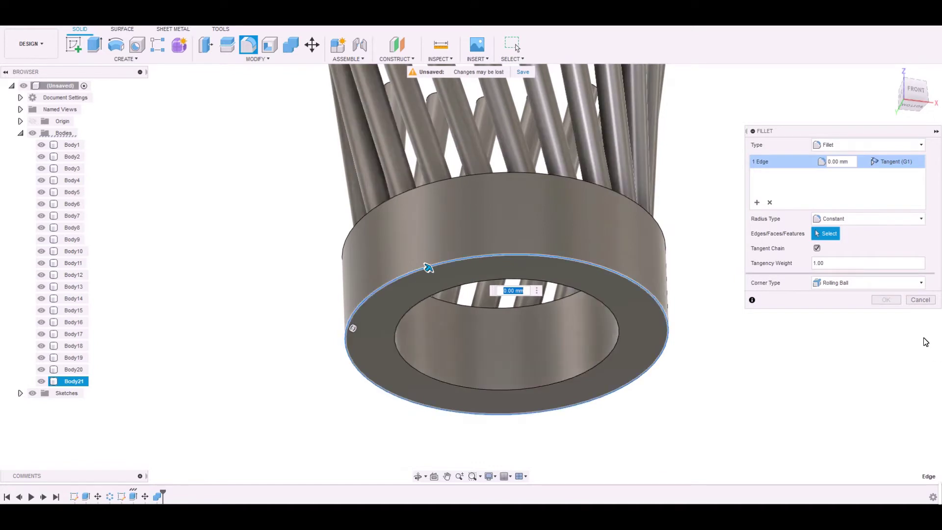
left_click(431, 375)
scroll(438, 386, "up", 3)
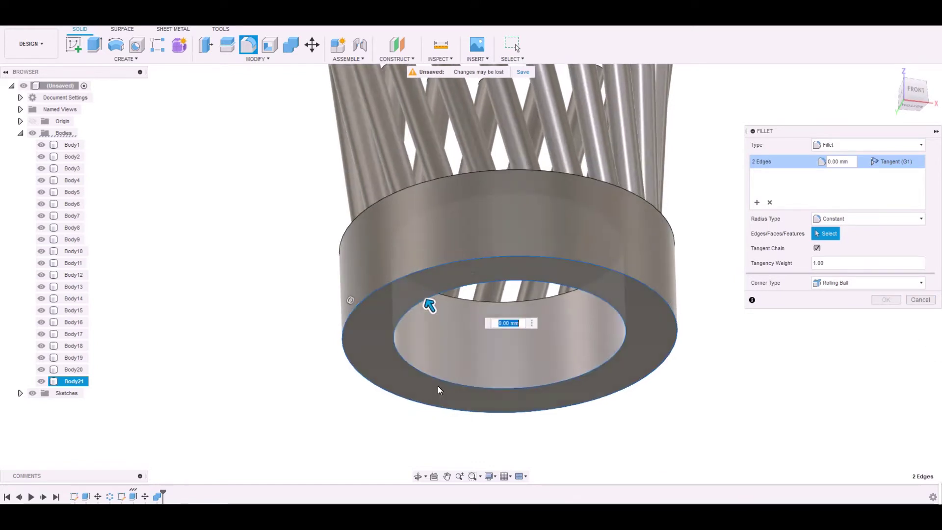
middle_click_drag(438, 387, 451, 425, "shift")
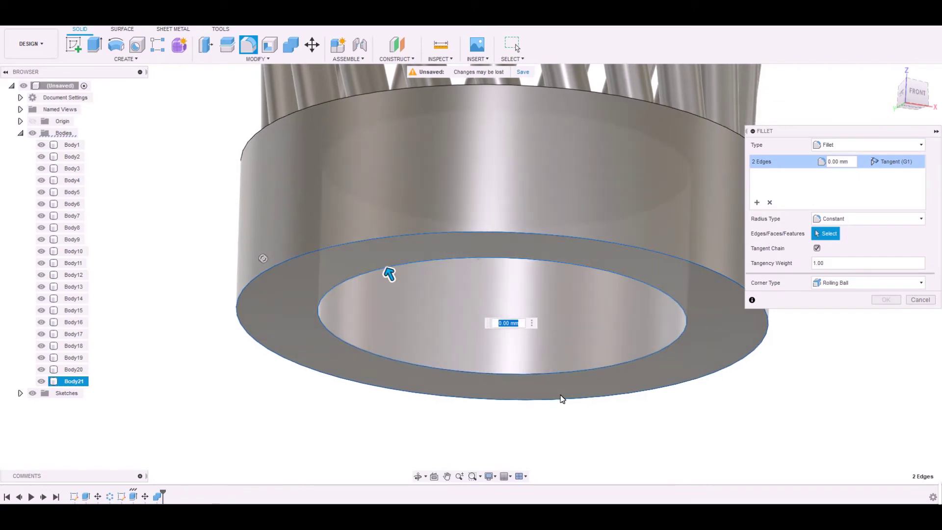
type("5")
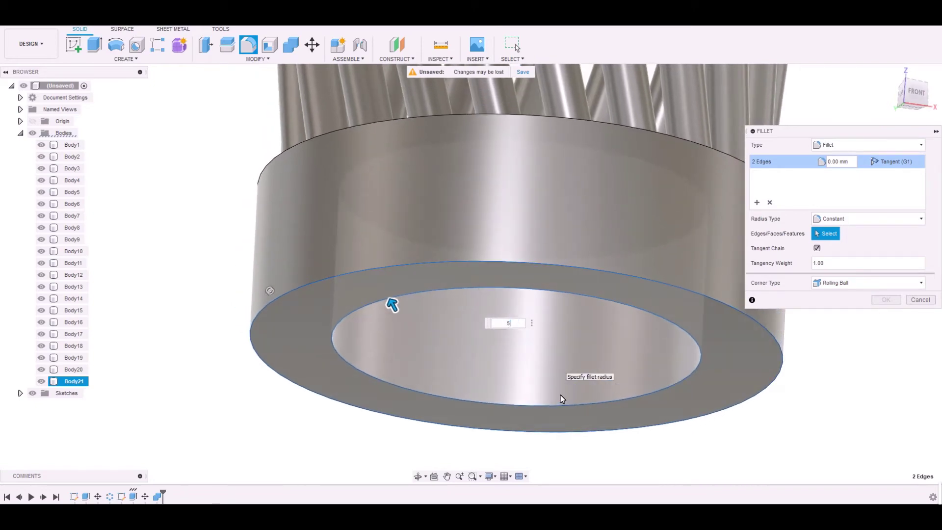
middle_click_drag(560, 396, 449, 366, "shift")
key("Return")
left_click(837, 397)
left_click(256, 59)
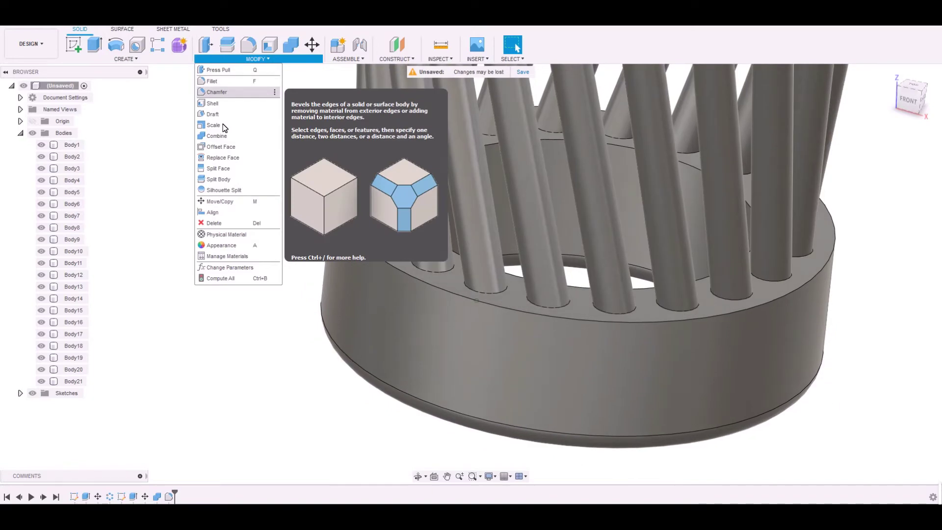
left_click(216, 92)
left_click(443, 313)
middle_click_drag(784, 418, 815, 363, "shift")
left_click(921, 270)
Step: Try tilting the base ring's top face 10 degrees about the Y axis with Move/Copy
mouse_move(883, 381)
middle_mouse_down("shift")
mouse_move(655, 408)
mouse_move(449, 340)
middle_mouse_up("shift")
key("m")
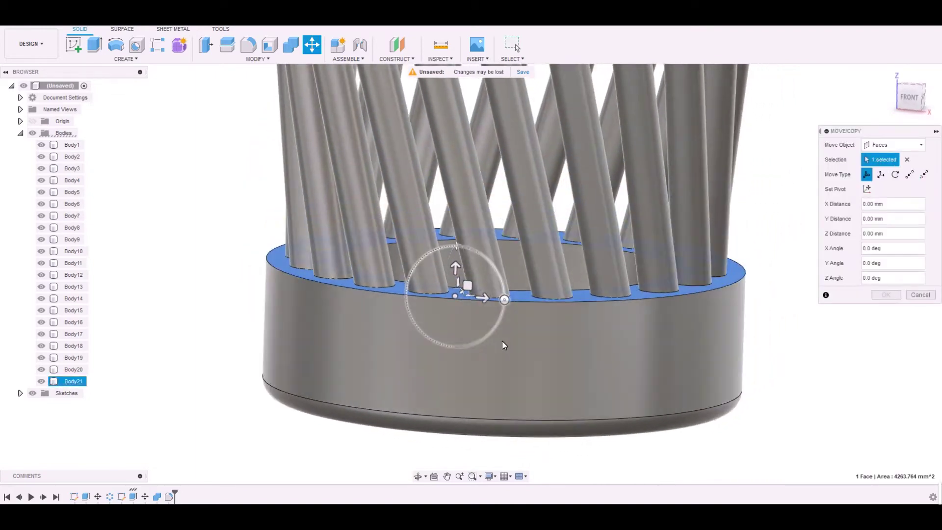
middle_click_drag(522, 341, 878, 342, "shift")
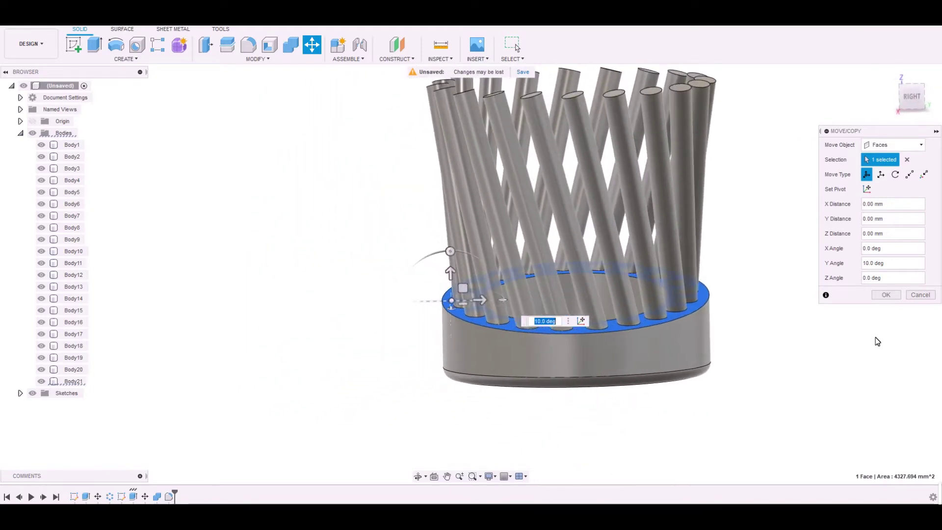
left_click(919, 294)
middle_click_drag(744, 383, 498, 379, "shift")
scroll(576, 434, "up", 3)
left_click(473, 285)
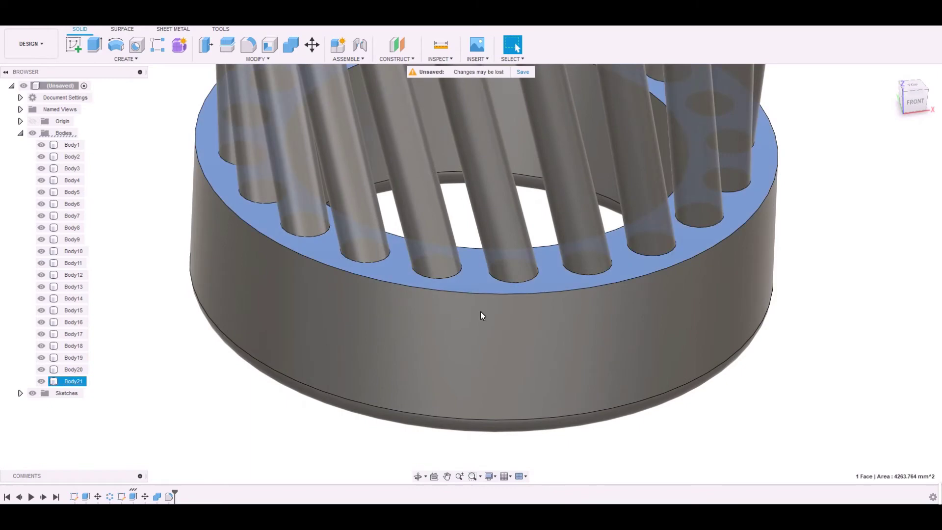
scroll(481, 311, "down", 2)
middle_click_drag(481, 311, 490, 345)
scroll(489, 356, "up", 2)
scroll(490, 356, "down", 1)
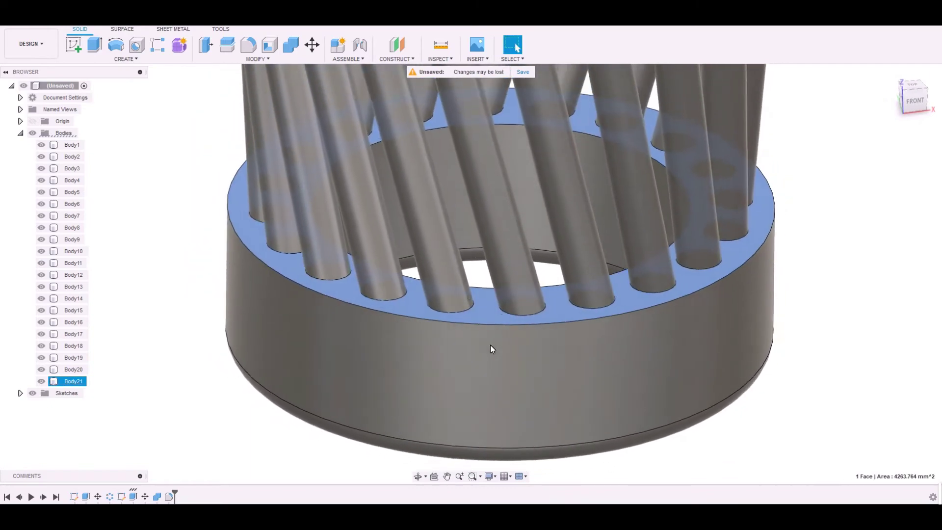
left_click(932, 391)
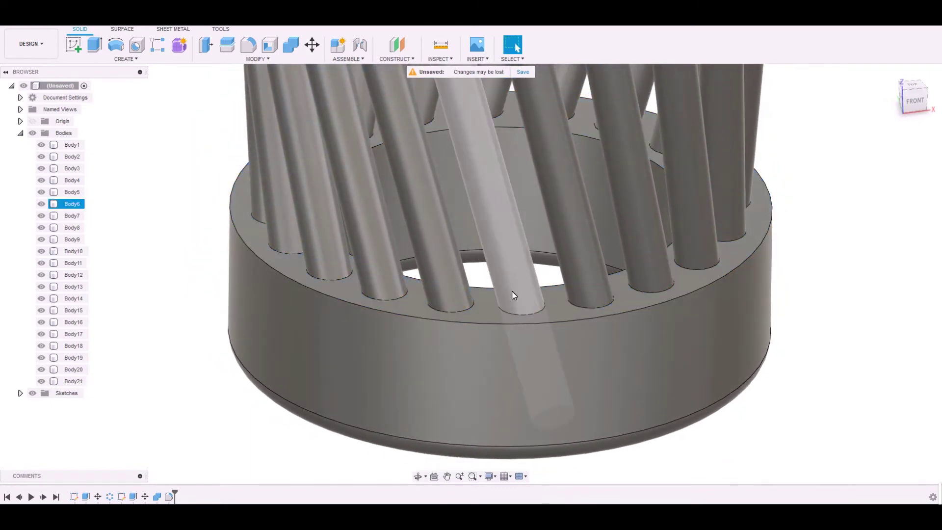
Step: Tilt the base ring's top face about 10 degrees about the Y axis with Move/Copy, sloping down toward positive X
left_click(482, 332)
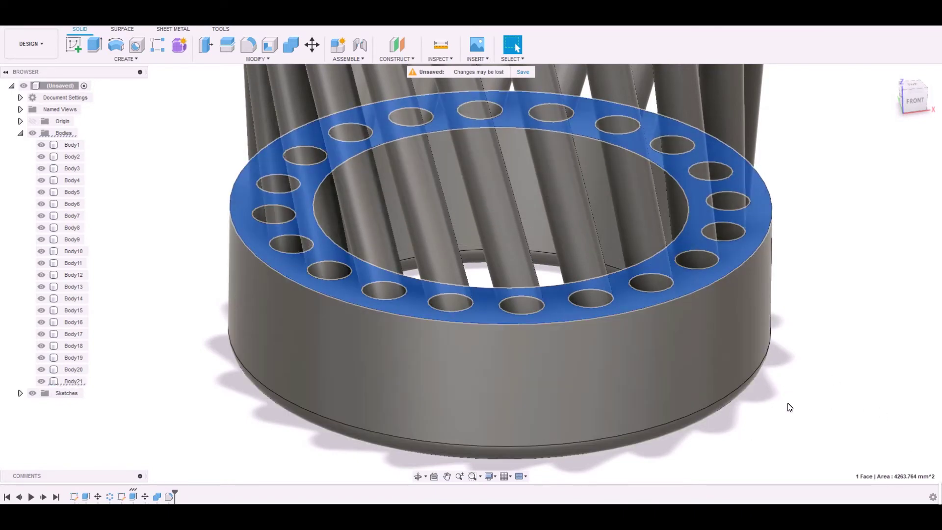
key("m")
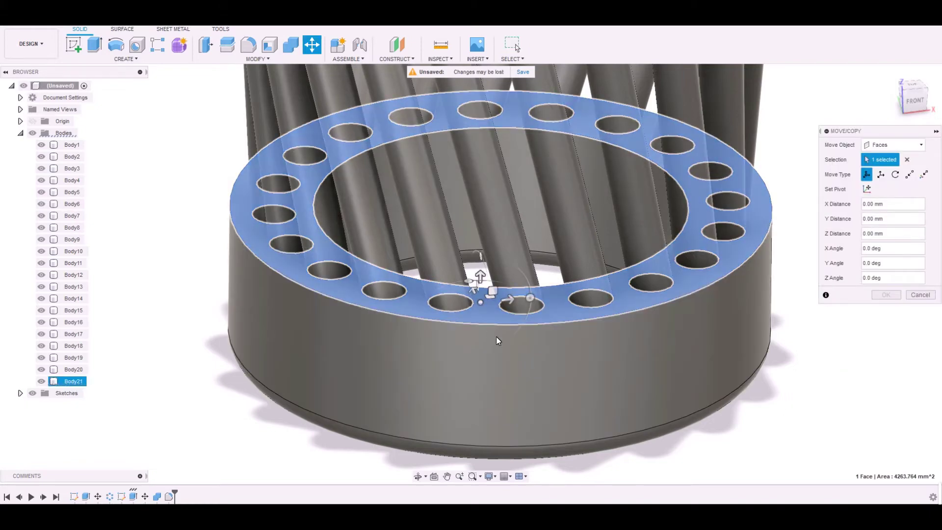
scroll(542, 357, "down", 3)
middle_click_drag(552, 373, 604, 324, "shift")
scroll(525, 328, "up", 2)
scroll(508, 298, "up", 1)
middle_click_drag(490, 299, 485, 333, "shift")
scroll(488, 302, "up", 1)
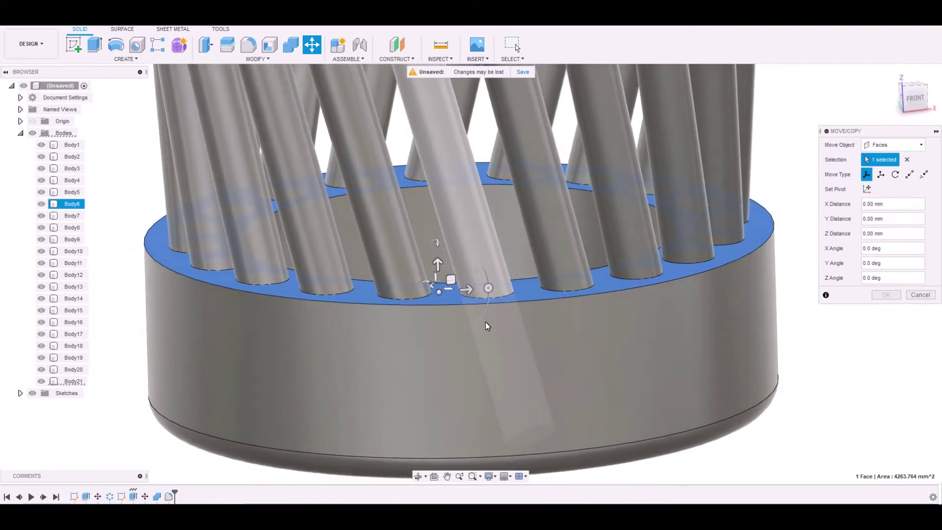
scroll(485, 323, "down", 4)
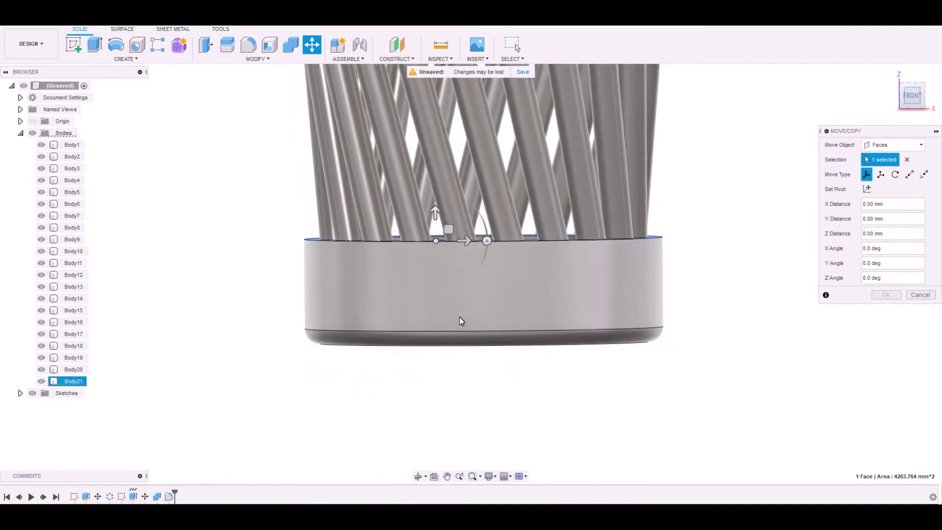
scroll(469, 317, "up", 4)
left_click_drag(473, 216, 472, 263)
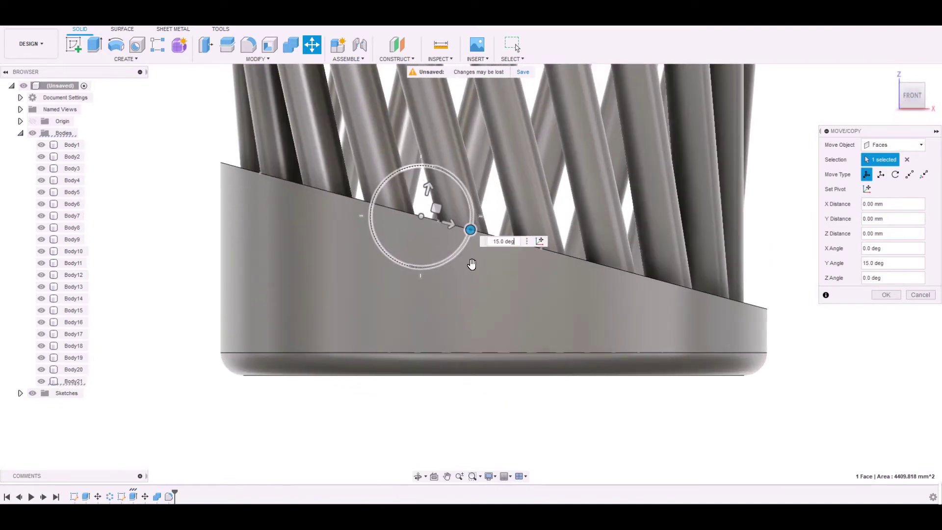
scroll(429, 288, "down", 1)
left_click_drag(479, 260, 438, 229)
Step: Raise the tilted top face of the base ring by 2 mm along Z and accept the move
scroll(431, 266, "up", 2)
scroll(499, 400, "down", 2)
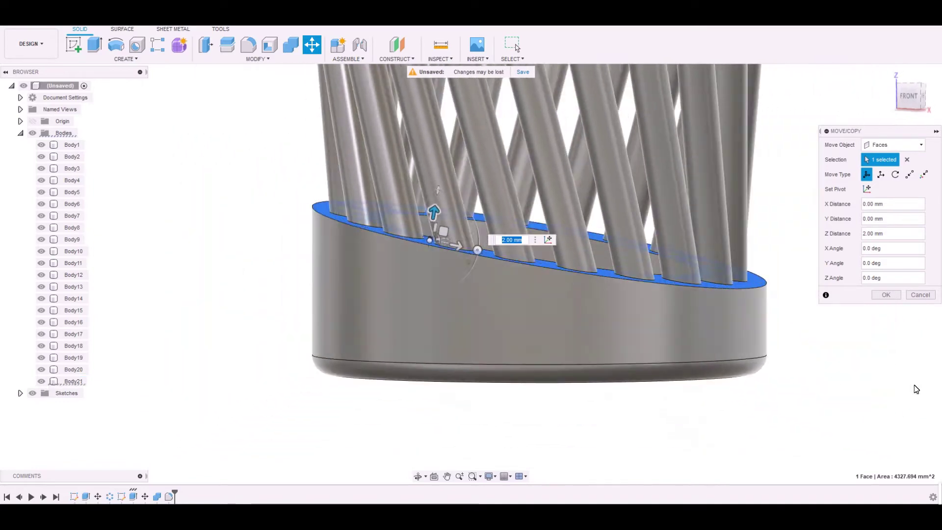
middle_click_drag(916, 389, 929, 449, "shift")
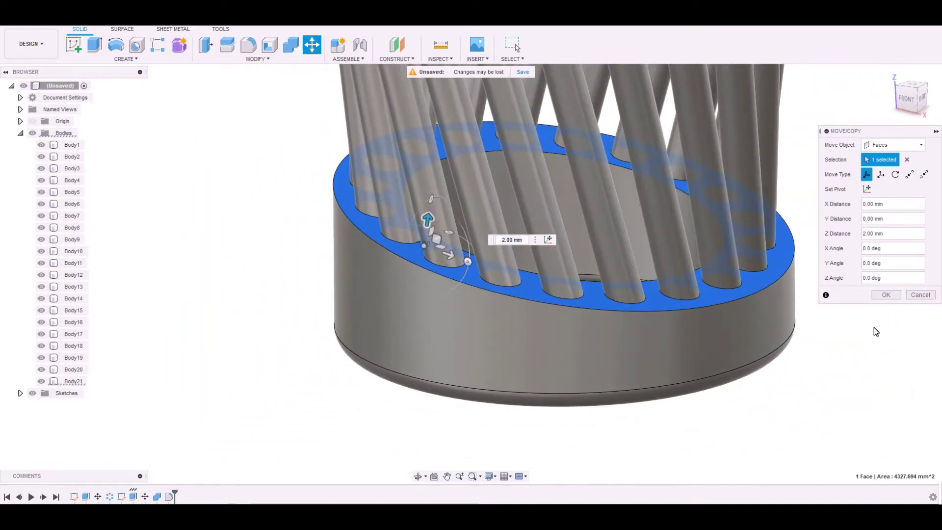
key("Return")
Step: Fillet the outer edge of the base ring's tilted top face
middle_click_drag(877, 324, 490, 336, "shift")
scroll(486, 349, "down", 4)
scroll(490, 337, "up", 5)
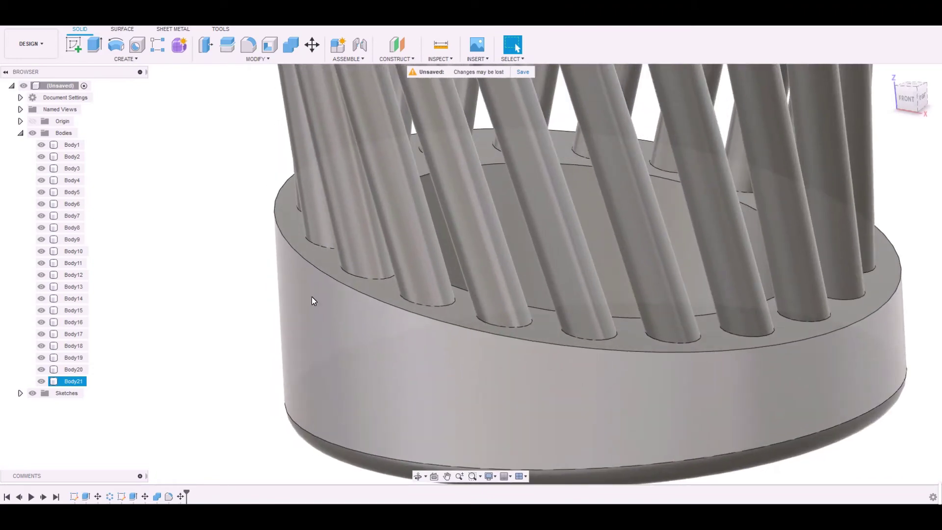
left_click(249, 45)
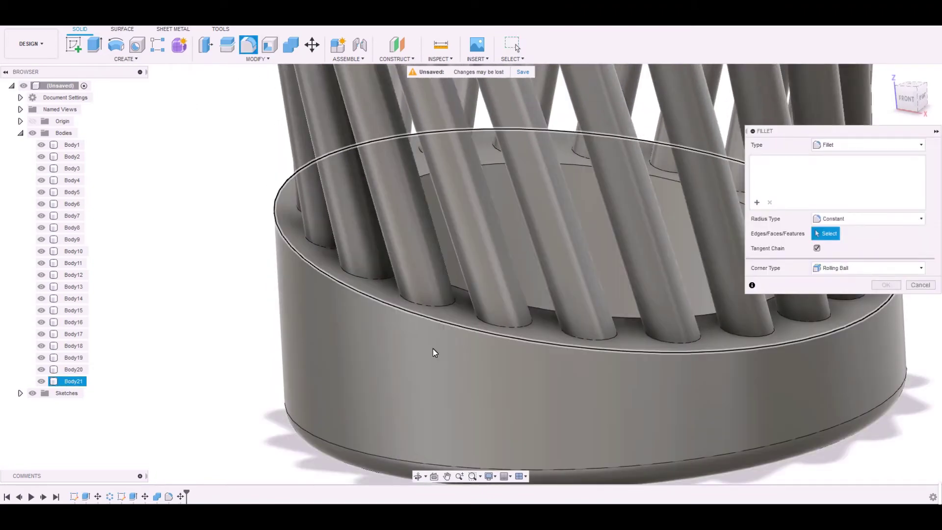
left_click(447, 326)
left_click(465, 291)
middle_click_drag(472, 285, 558, 499, "shift")
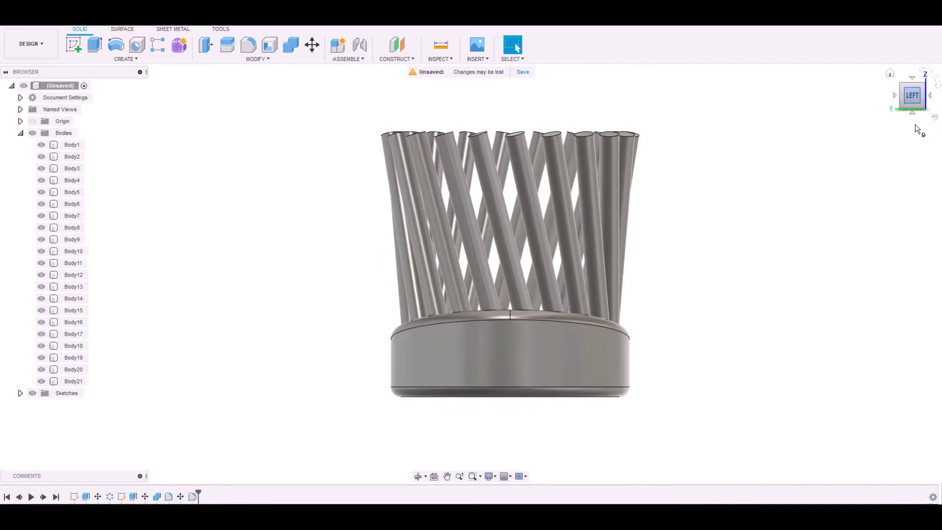
Step: Start a sketch on the vertical YZ origin plane, facing the left side of the base ring
scroll(488, 370, "up", 3)
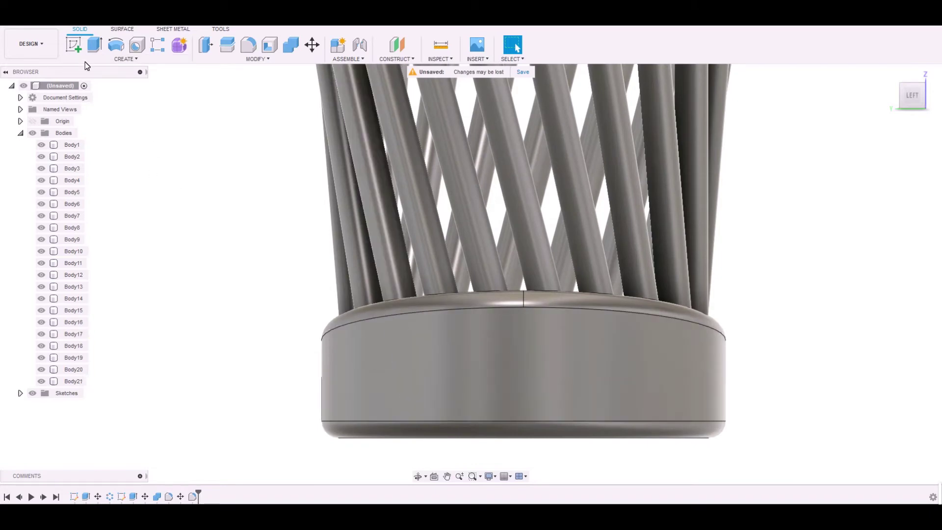
left_click(74, 44)
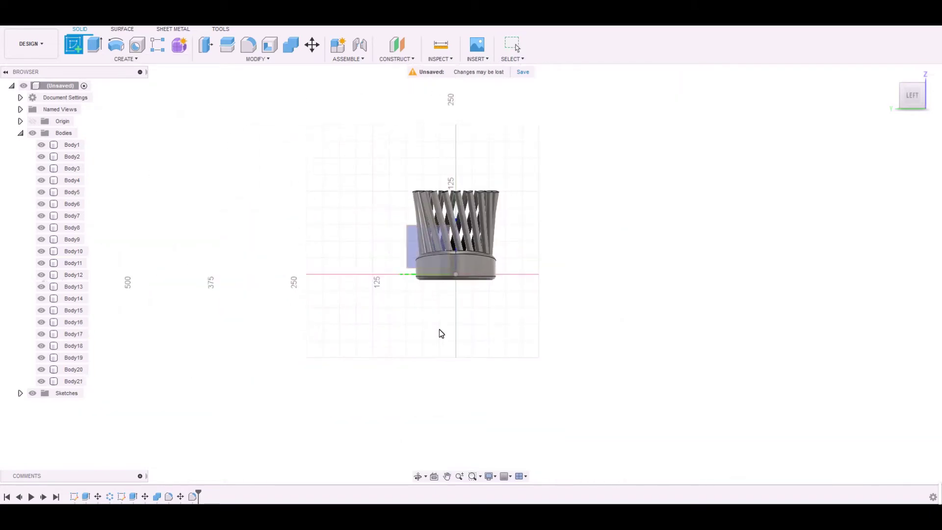
left_click(426, 274)
scroll(491, 339, "up", 5)
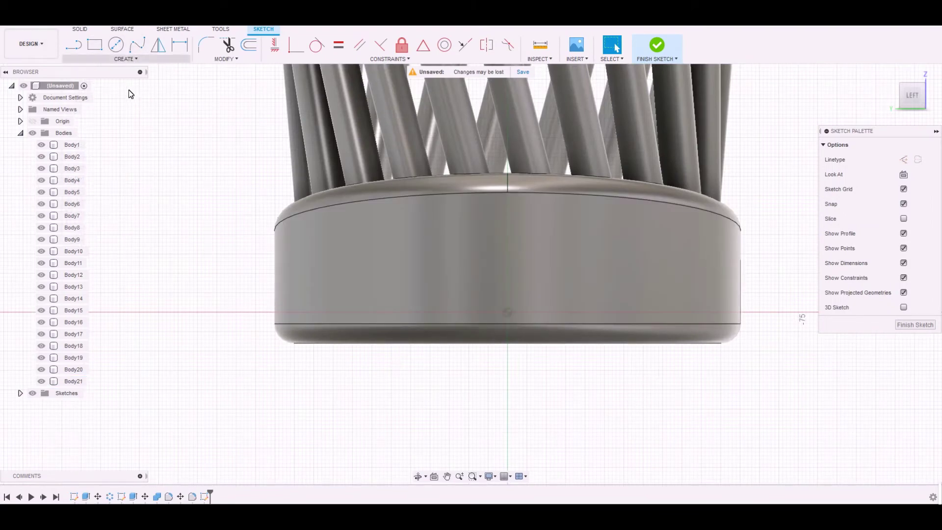
Step: Add a sketch text frame over the base's side with the text "Butterfly Design" at 5 mm height
left_click(126, 59)
left_click(126, 179)
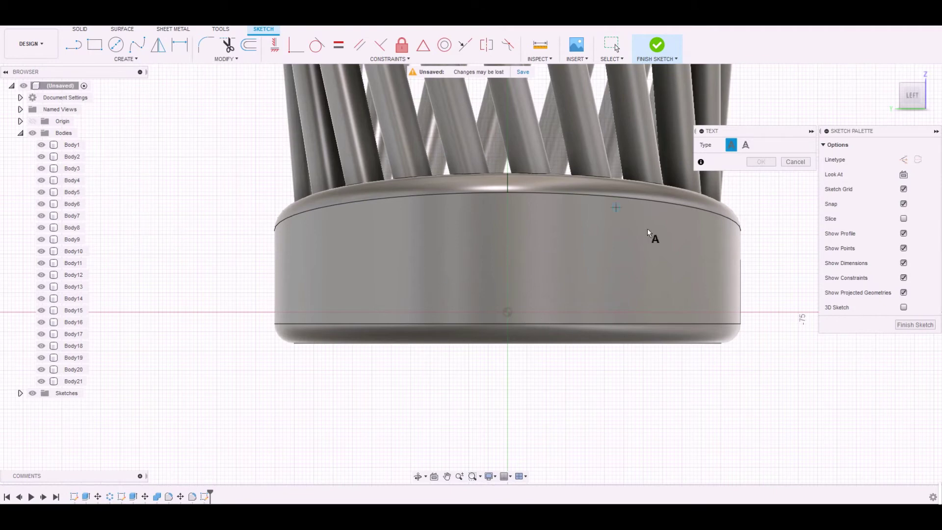
left_click(508, 234)
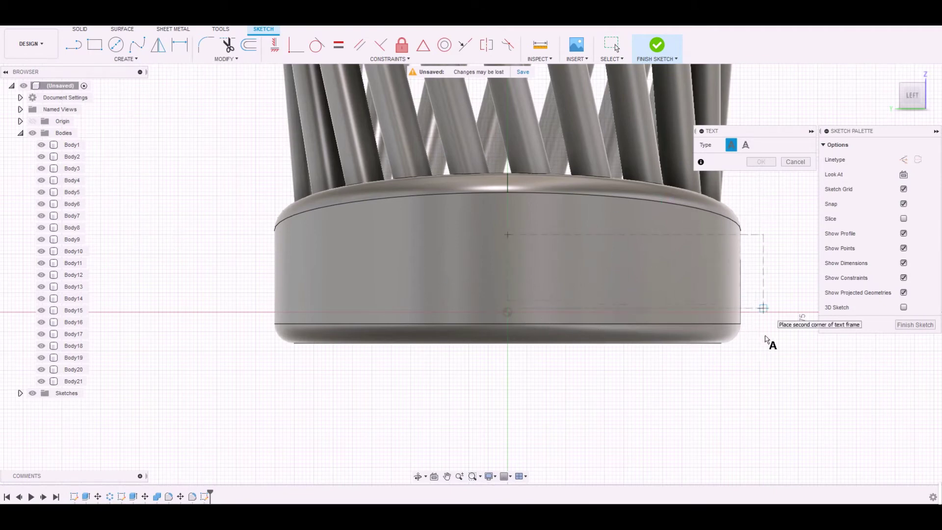
left_click(768, 340)
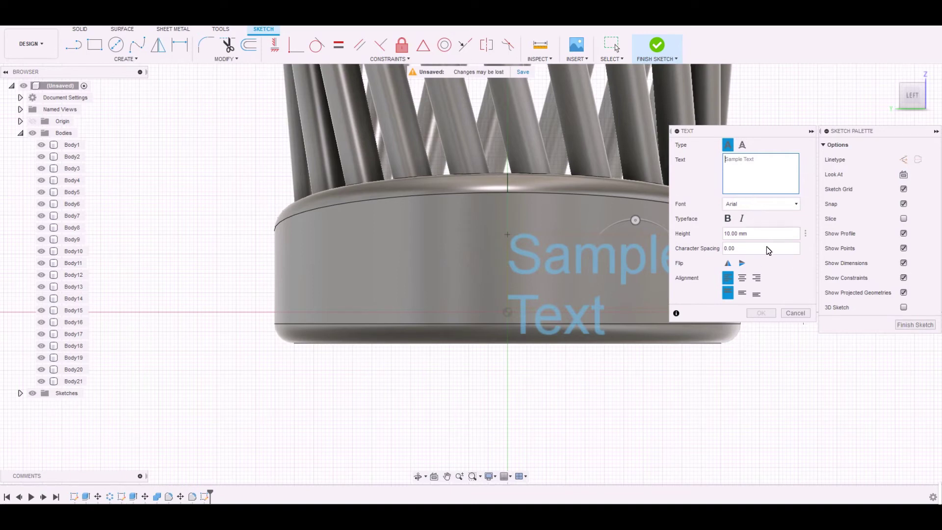
left_click_drag(758, 234, 644, 255)
type("Butterfly Design")
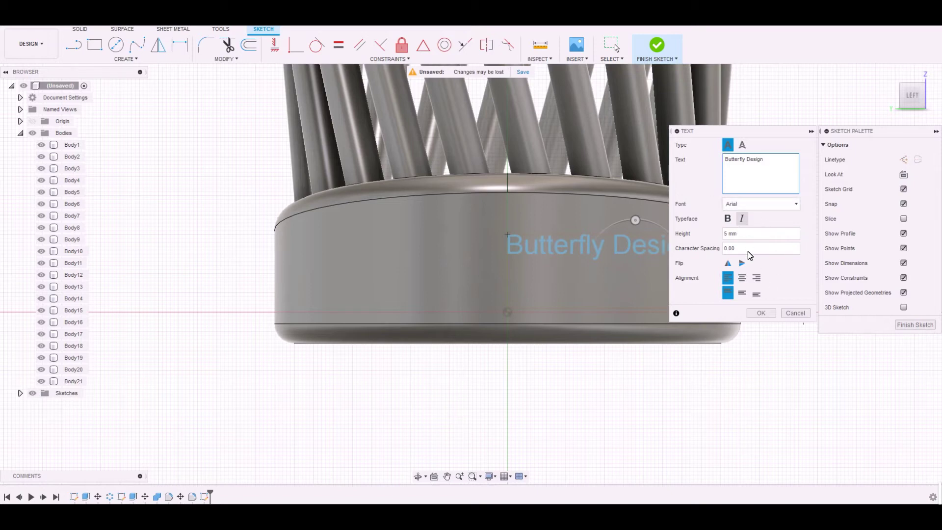
Step: Set the "Butterfly Design" text's font to Arial Narrow and accept the text
left_click(768, 204)
scroll(771, 304, "down", 5)
scroll(766, 297, "up", 3)
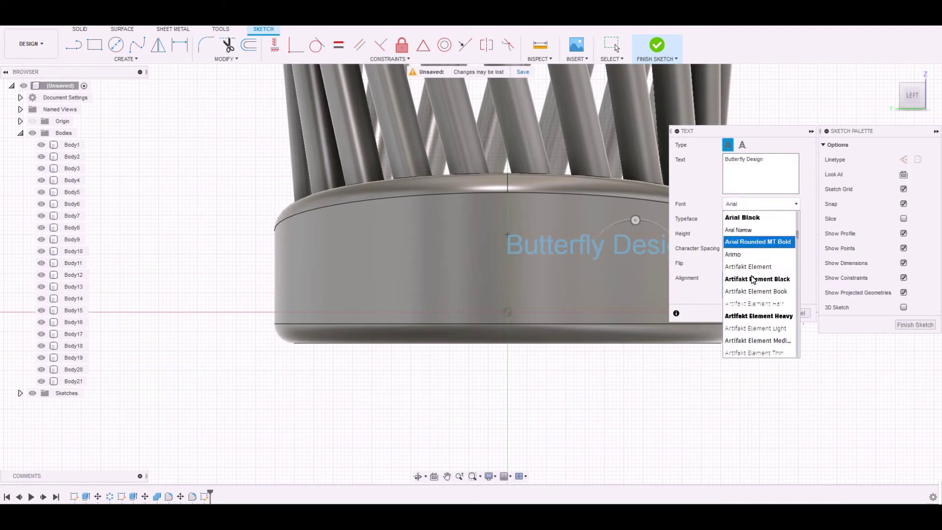
left_click(739, 230)
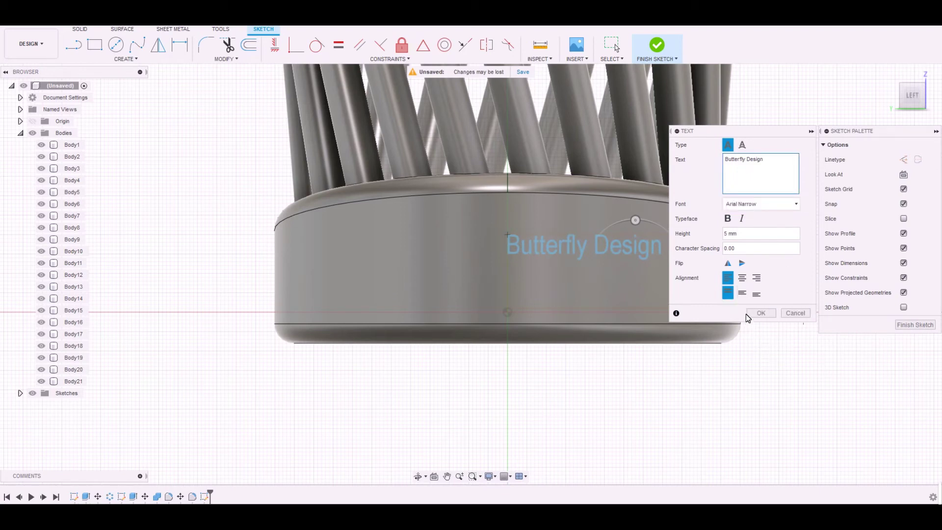
left_click(762, 313)
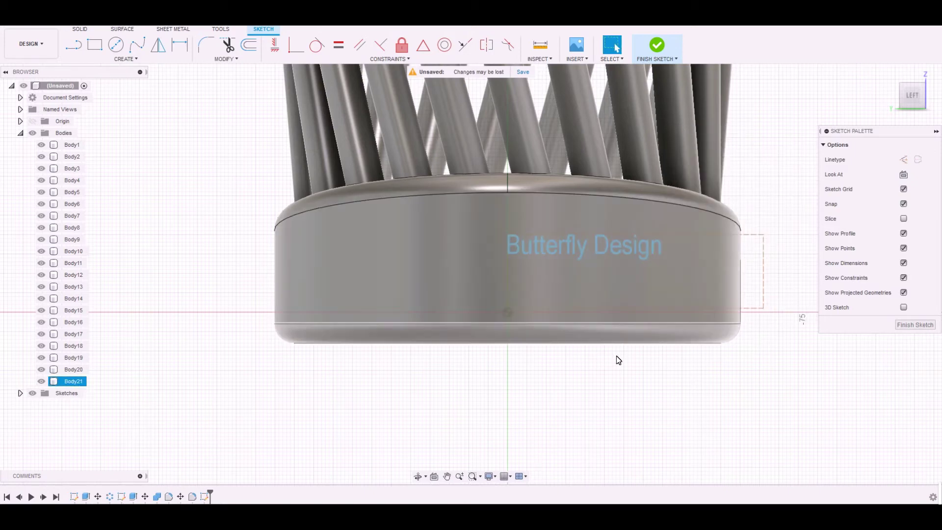
Step: Move the text frame's upper starting corner about 21.6 mm toward positive Y and 3 mm up to centre the text
key("m")
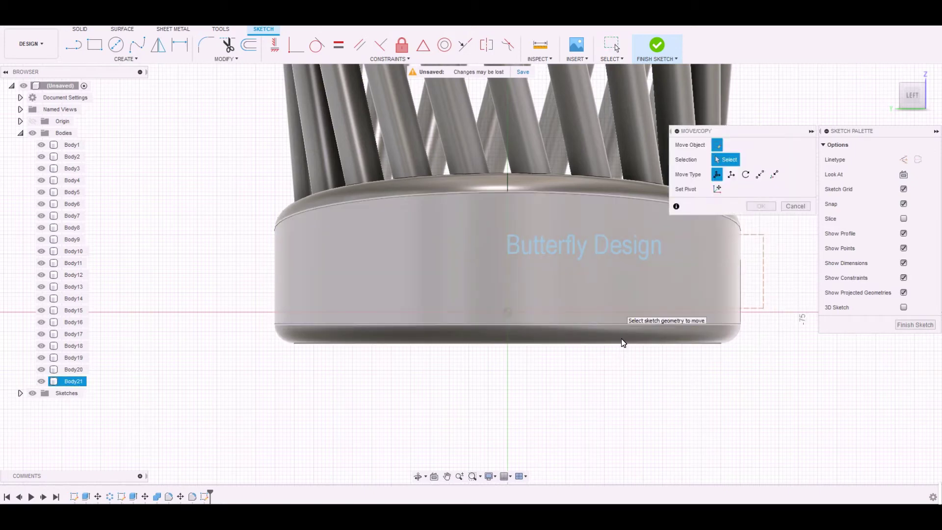
left_click(537, 272)
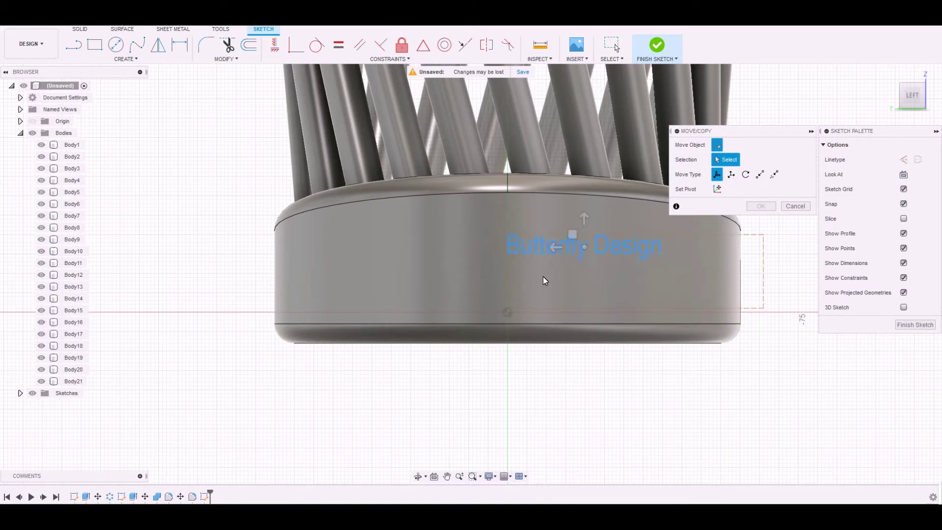
mouse_move(491, 259)
left_mouse_down()
mouse_move(408, 263)
mouse_move(417, 278)
mouse_move(440, 282)
mouse_move(457, 311)
mouse_move(387, 229)
mouse_move(433, 248)
mouse_move(416, 247)
left_mouse_up()
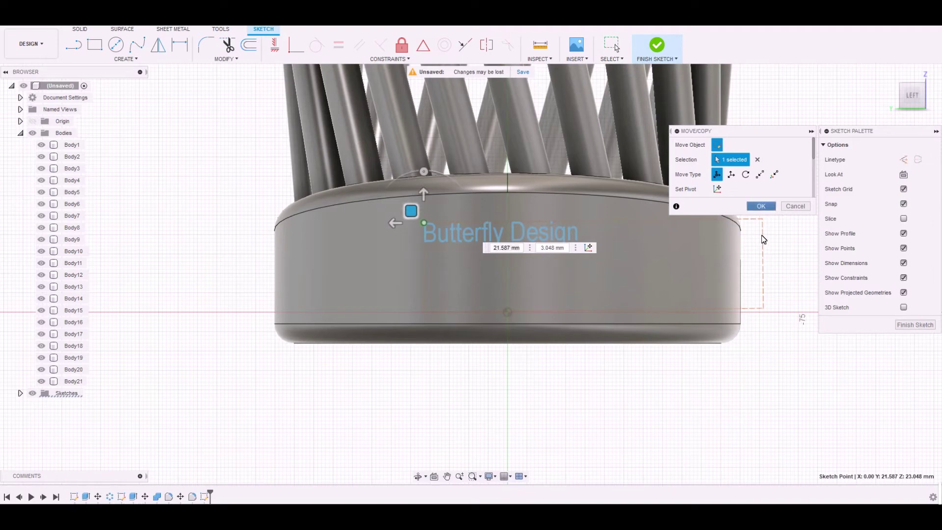
left_click(760, 206)
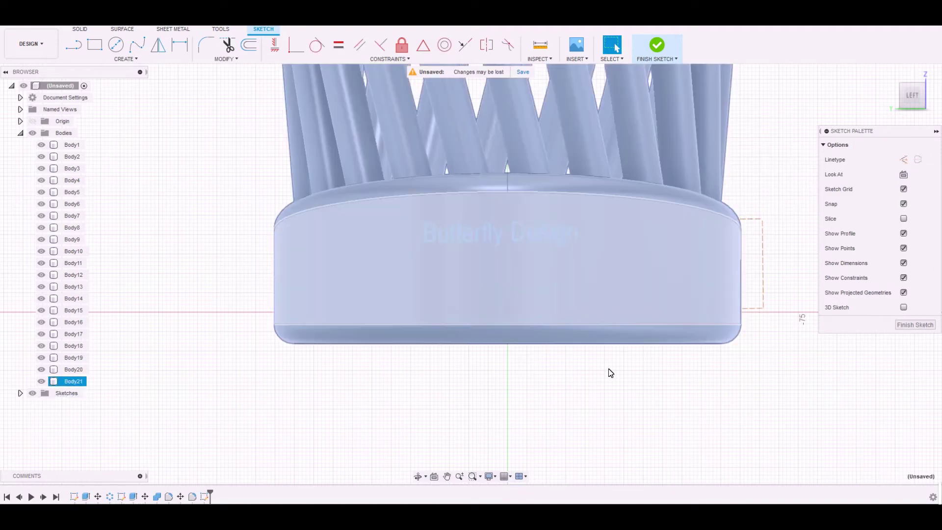
Step: Move the "Butterfly Design" text down to about mid-height of the base's side and finish the sketch
scroll(537, 265, "up", 4)
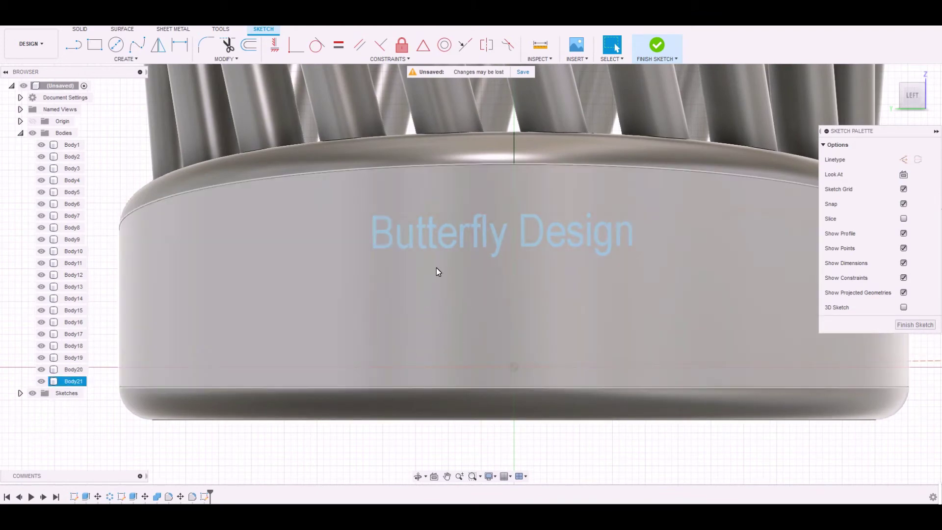
key("m")
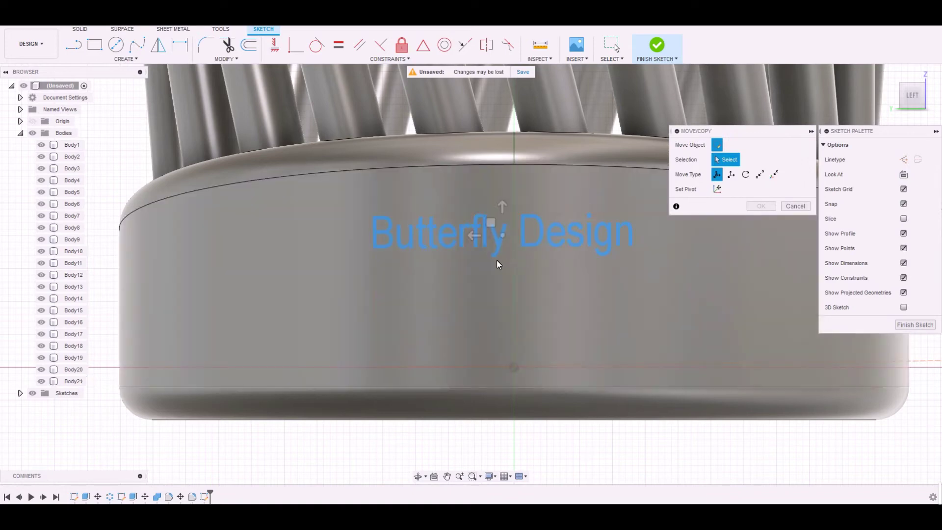
left_click(500, 260)
left_click_drag(494, 254, 492, 317)
key("Return")
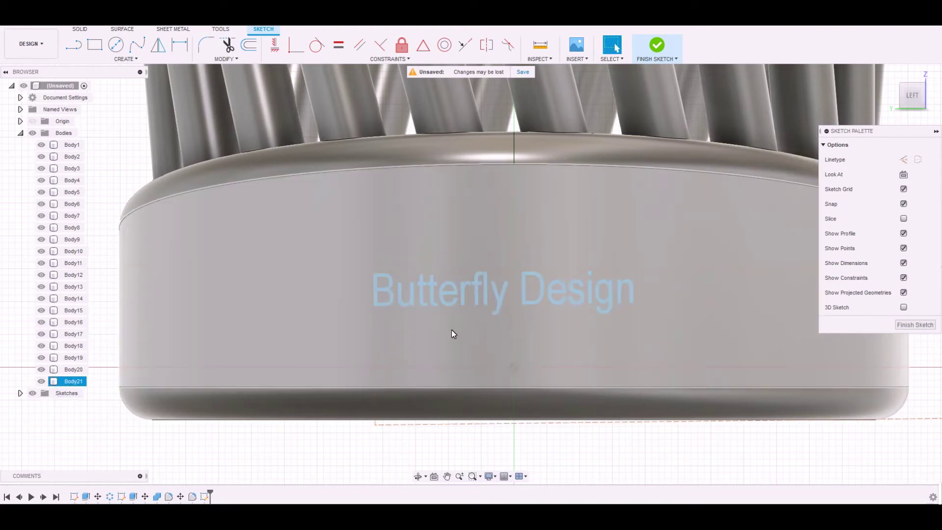
scroll(521, 428, "down", 5)
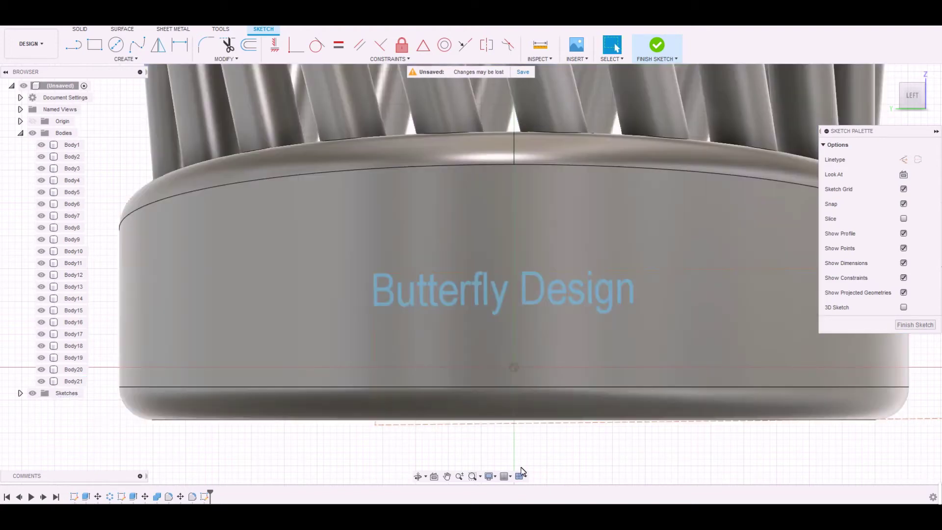
scroll(536, 462, "down", 3)
left_click(916, 325)
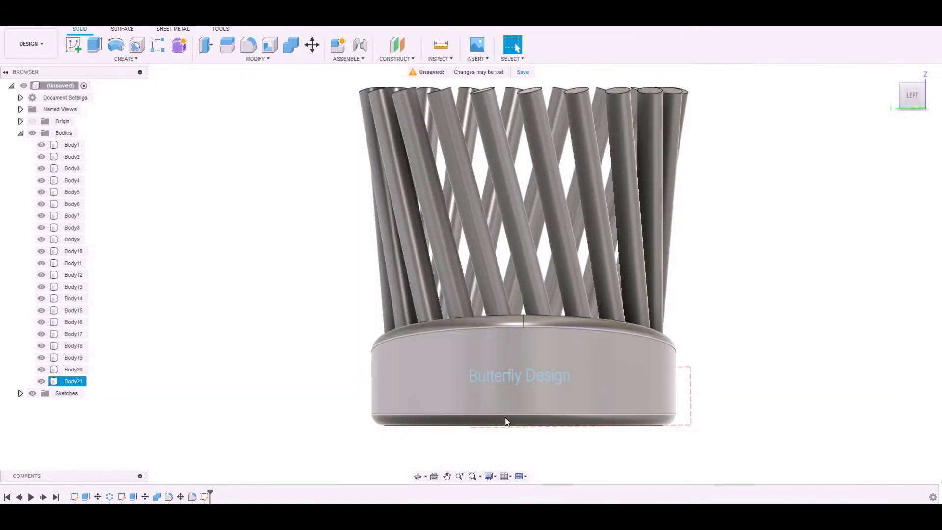
Step: Select the base ring's outer side face and hide the base body, Body21
scroll(522, 421, "up", 4)
middle_click_drag(549, 443, 564, 419, "shift")
middle_click_drag(703, 307, 599, 393, "shift")
left_click(599, 393)
left_click(42, 382)
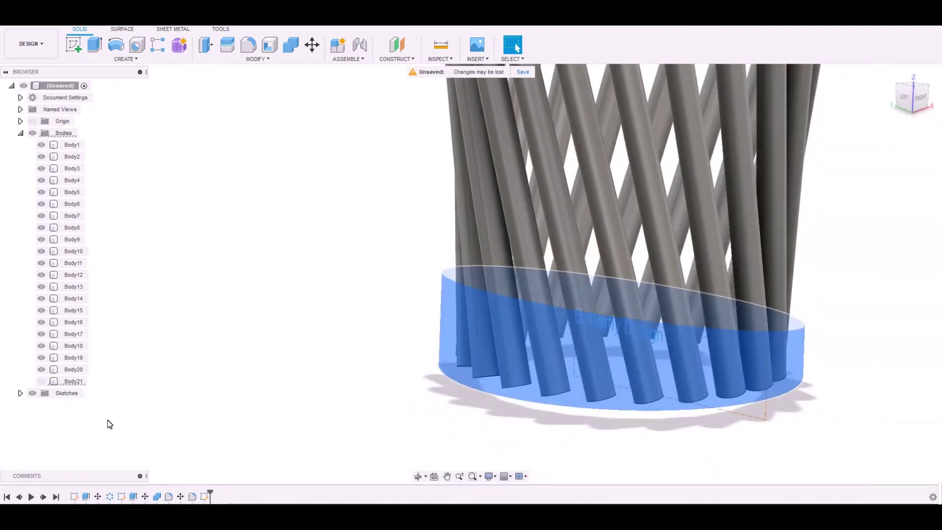
Step: Extrude the "Butterfly Design" sketch text a short distance into solid letters as new bodies
left_click(635, 417)
scroll(633, 412, "up", 5)
left_click(642, 392)
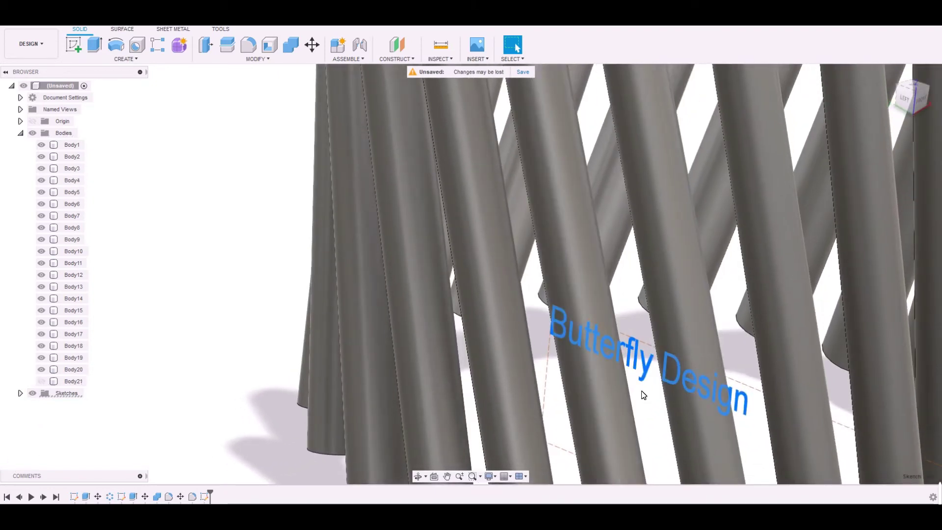
left_click(95, 45)
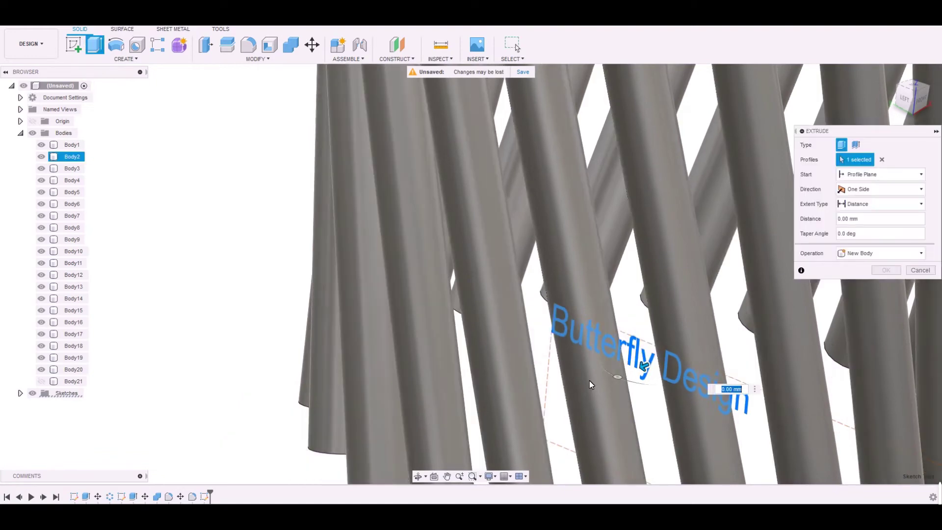
left_click_drag(682, 369, 702, 369)
middle_click_drag(800, 450, 879, 366, "shift")
left_click(886, 270)
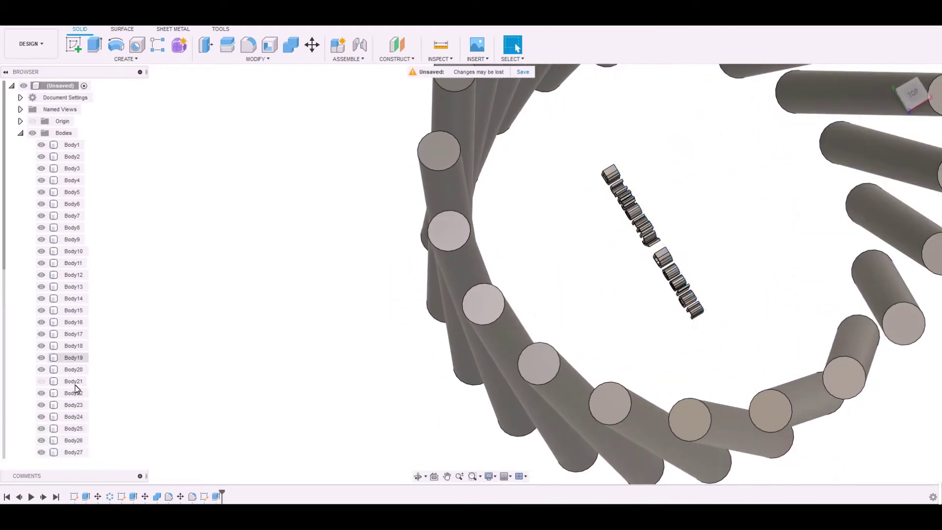
Step: Move all the letter bodies, Body22 to Body36, outward from inside the rod ring until they stand well clear of it
scroll(44, 401, "down", 5)
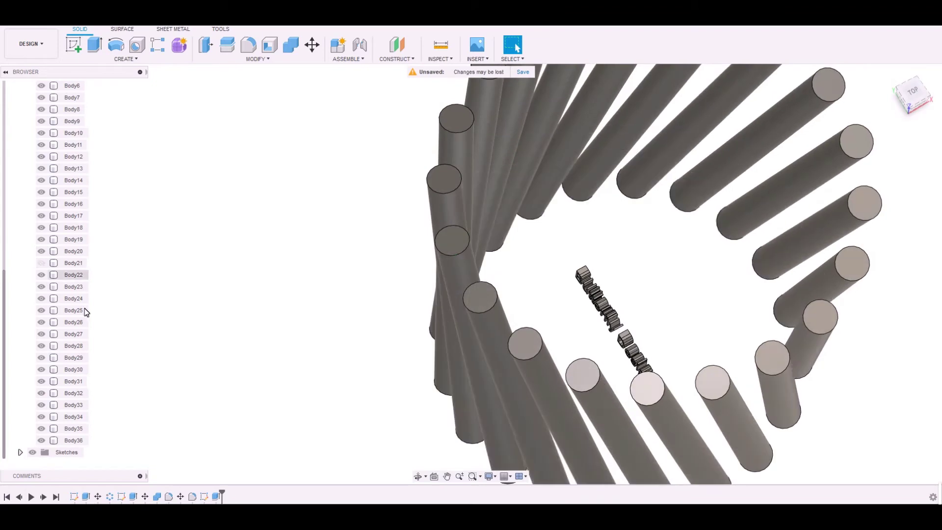
key("m")
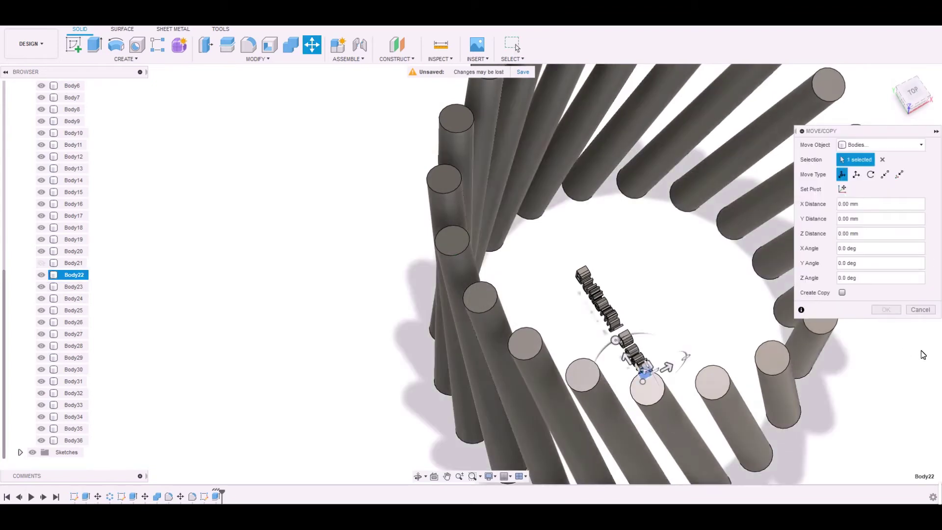
key("Escape")
left_click(74, 275)
left_click(73, 287, "ctrl")
left_click(74, 298, "ctrl")
left_click(73, 322, "ctrl")
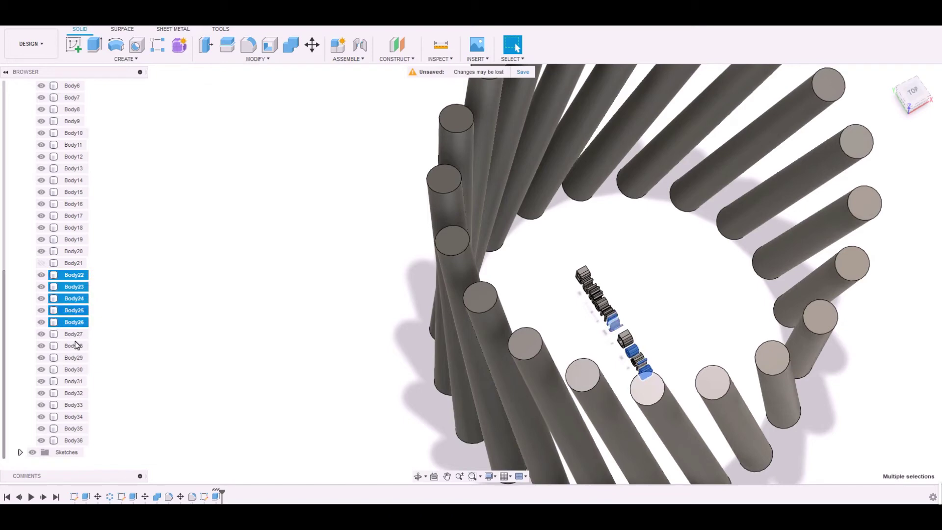
left_click(73, 334, "ctrl")
left_click(74, 345, "ctrl")
left_click(74, 357, "ctrl")
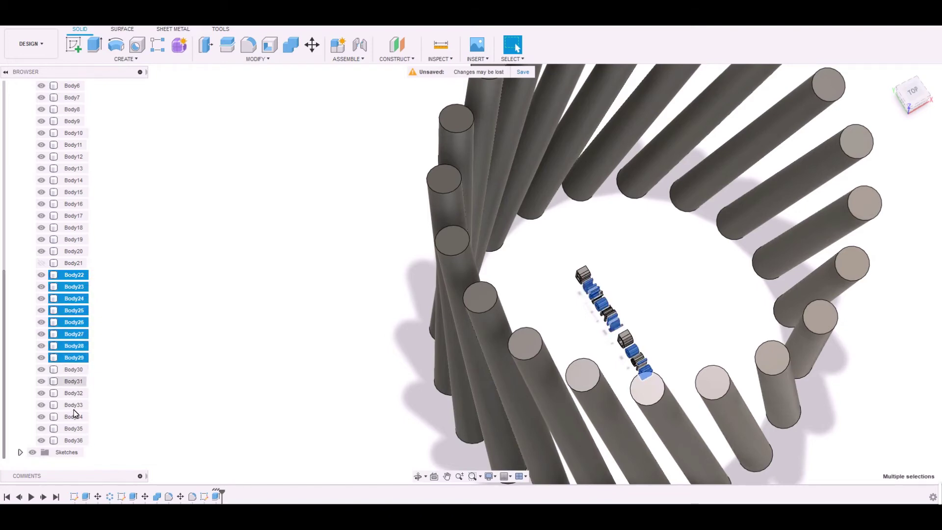
left_click(73, 370, "ctrl")
left_click(74, 393, "ctrl")
left_click(73, 405, "ctrl")
left_click(73, 429, "ctrl")
left_click(74, 416, "ctrl")
left_click(73, 440, "ctrl")
key("m")
scroll(670, 364, "down", 3)
middle_click_drag(707, 366, 552, 342, "shift")
left_click_drag(668, 311, 391, 393)
middle_click_drag(603, 332, 609, 280, "shift")
left_click(886, 309)
Step: Show the base body, Body21, again
middle_click_drag(602, 364, 608, 191)
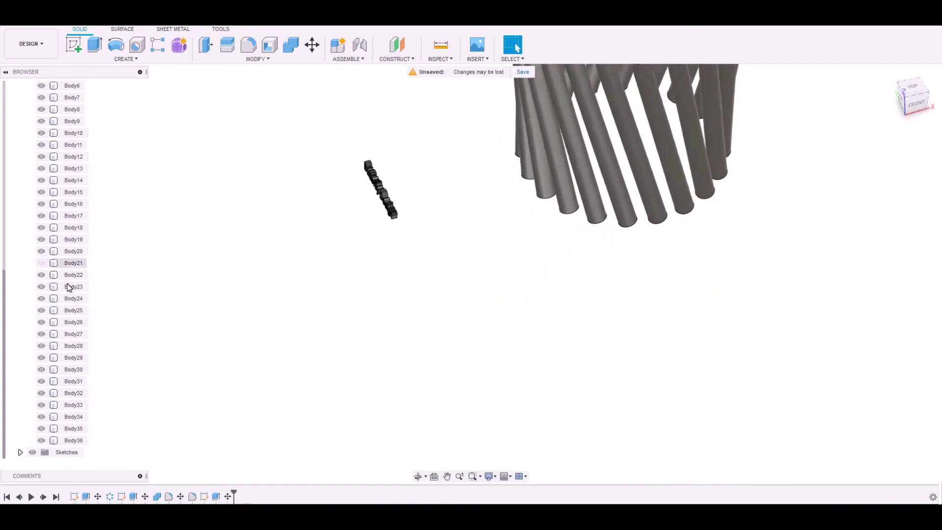
middle_click_drag(152, 322, 500, 313, "shift")
scroll(712, 407, "down", 5)
scroll(730, 381, "up", 4)
middle_click_drag(730, 381, 712, 424, "shift")
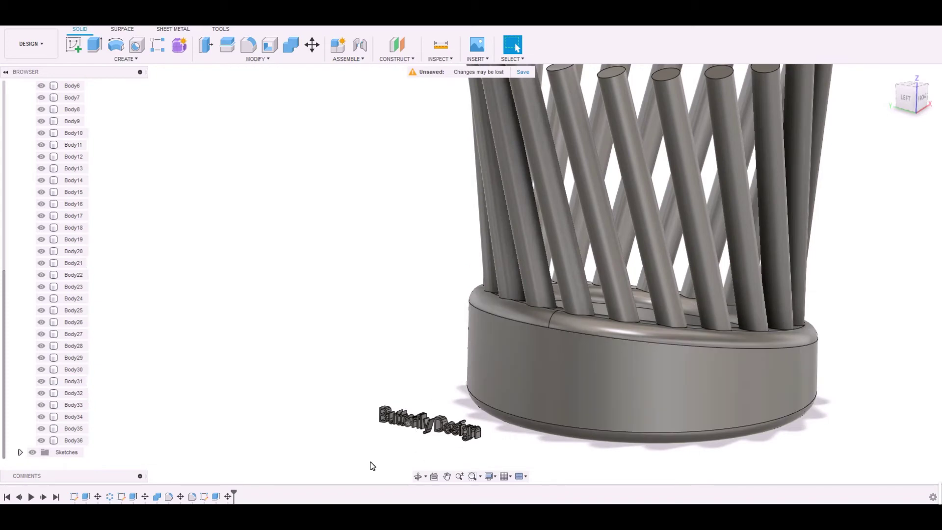
Step: Extrude the 15 back faces of the "Butterfly Design" letters up to the base's outer side face as new bodies
middle_click_drag(454, 464, 475, 454, "shift")
scroll(476, 454, "up", 3)
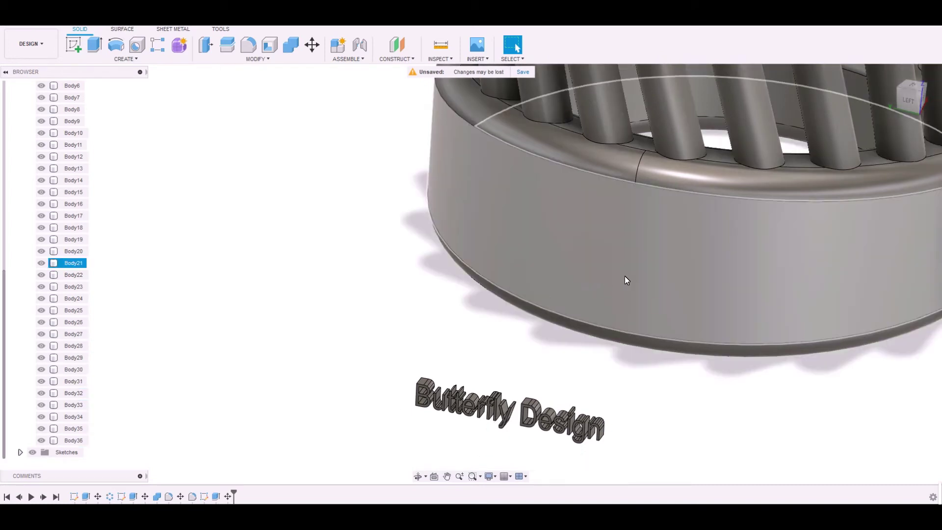
middle_click_drag(625, 281, 216, 219, "shift")
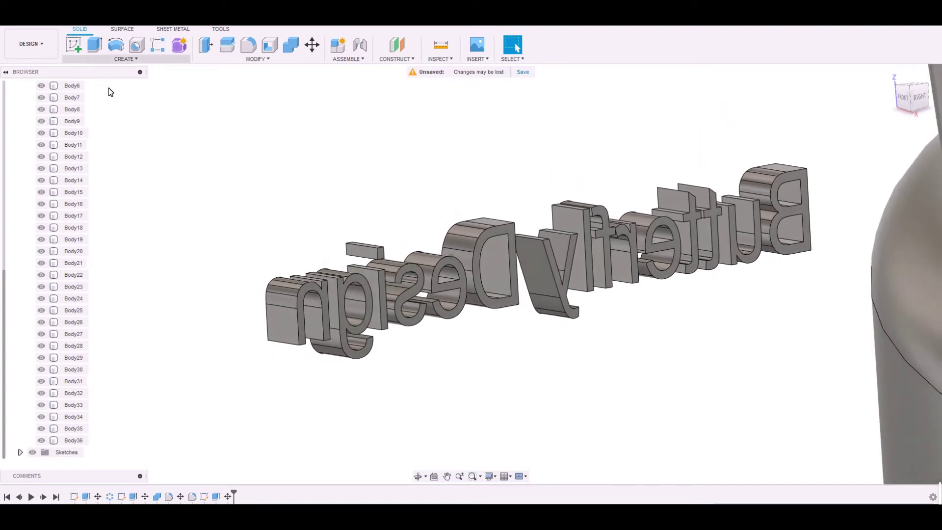
key("e")
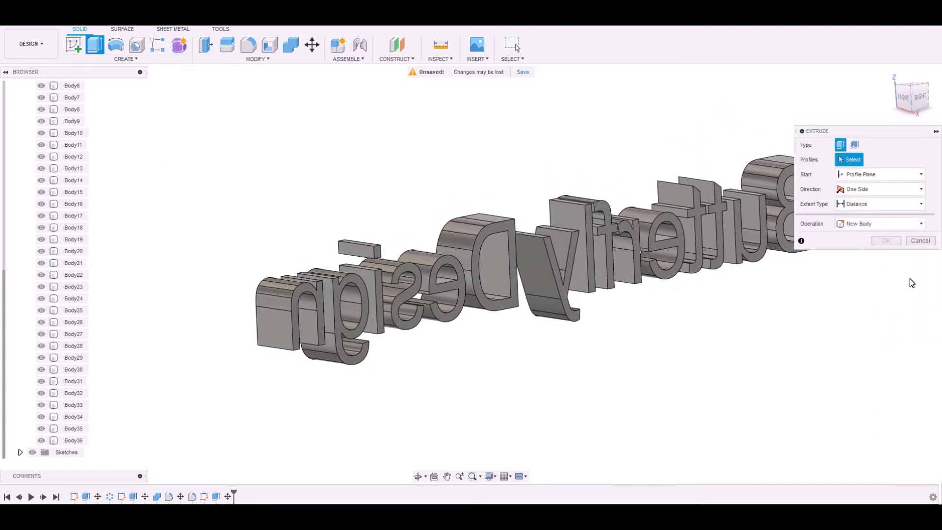
key("Escape")
scroll(359, 366, "up", 3)
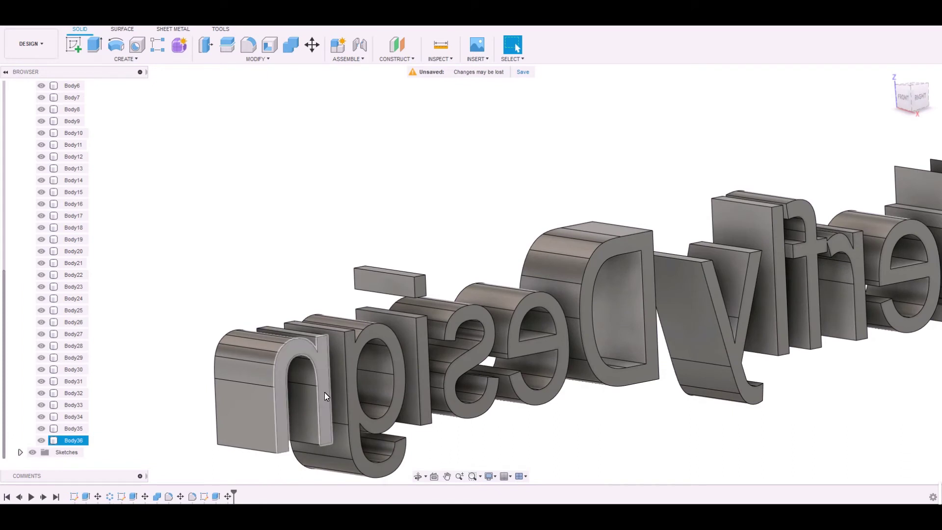
left_click(326, 391)
left_click(356, 388)
left_click(422, 374)
left_click(421, 288)
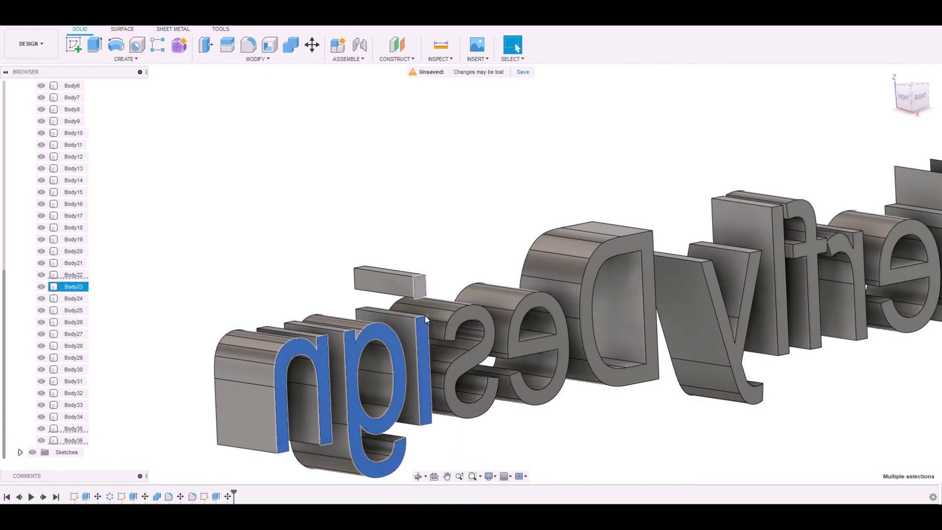
left_click(493, 354)
left_click(538, 344)
left_click(604, 281)
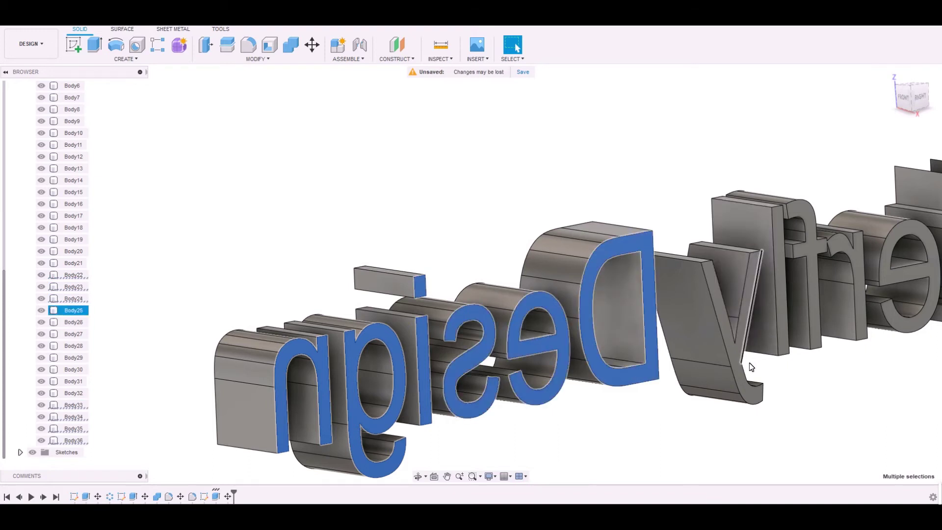
left_click(750, 364)
middle_click_drag(812, 325, 804, 324)
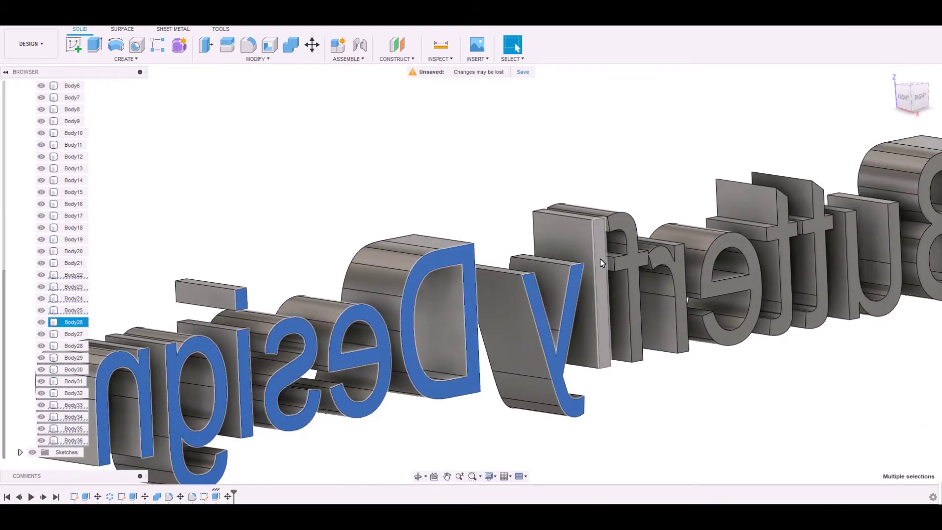
left_click(603, 265, "ctrl")
left_click(631, 255, "ctrl")
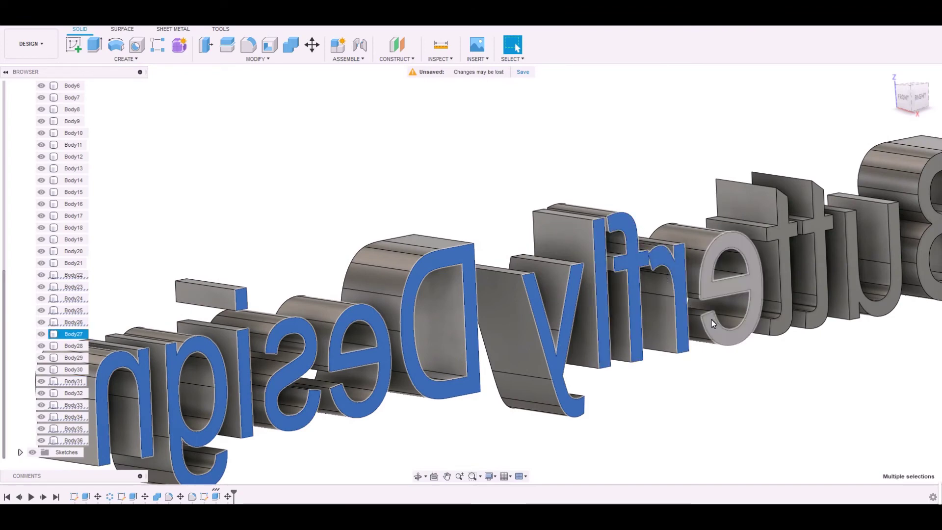
left_click(785, 262, "ctrl")
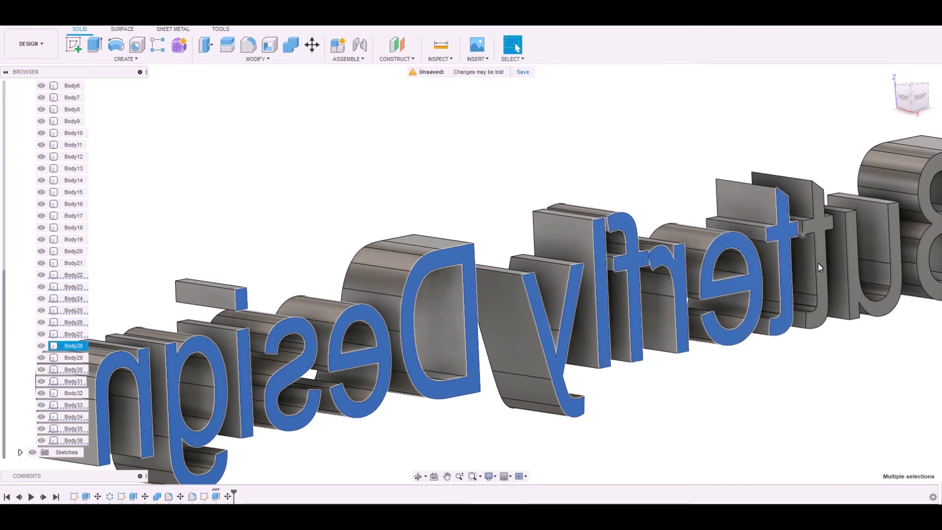
left_click(856, 266, "ctrl")
middle_click_drag(874, 260, 560, 314)
left_click(657, 302, "ctrl")
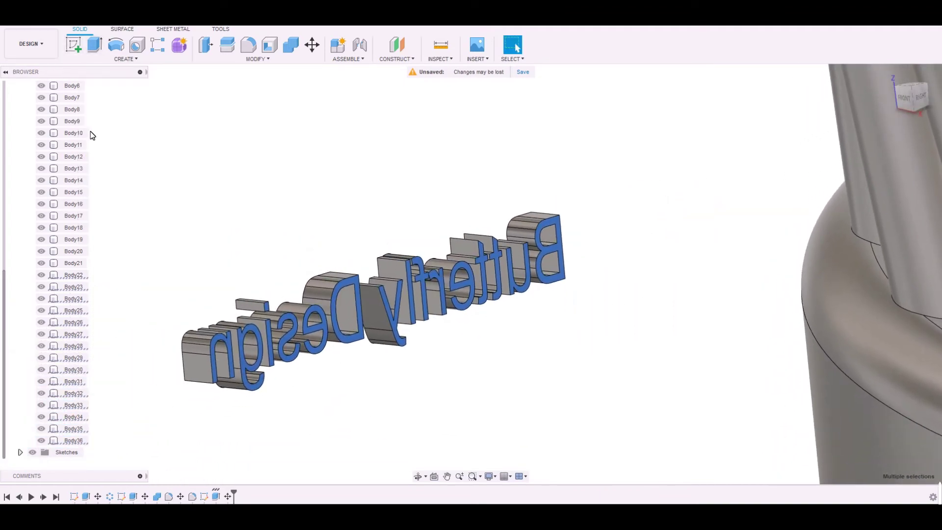
key("e")
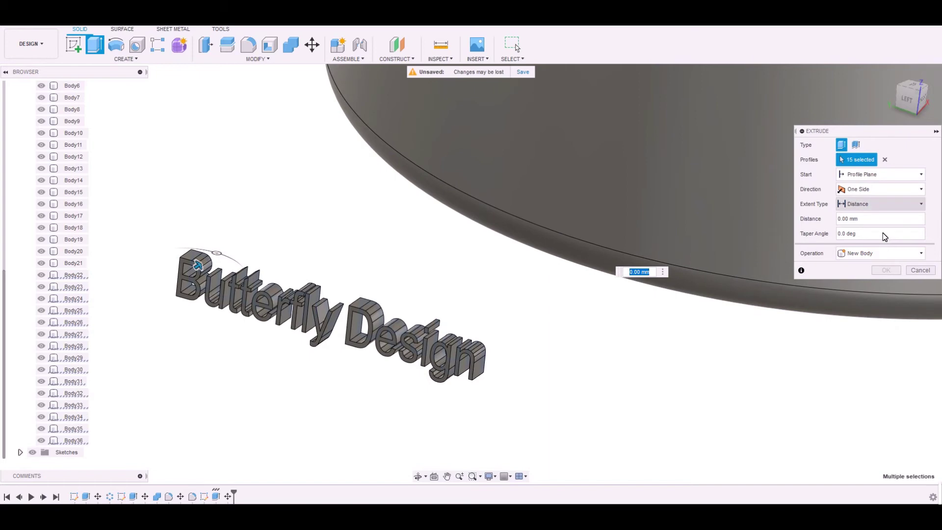
left_click(881, 204)
left_click(863, 225)
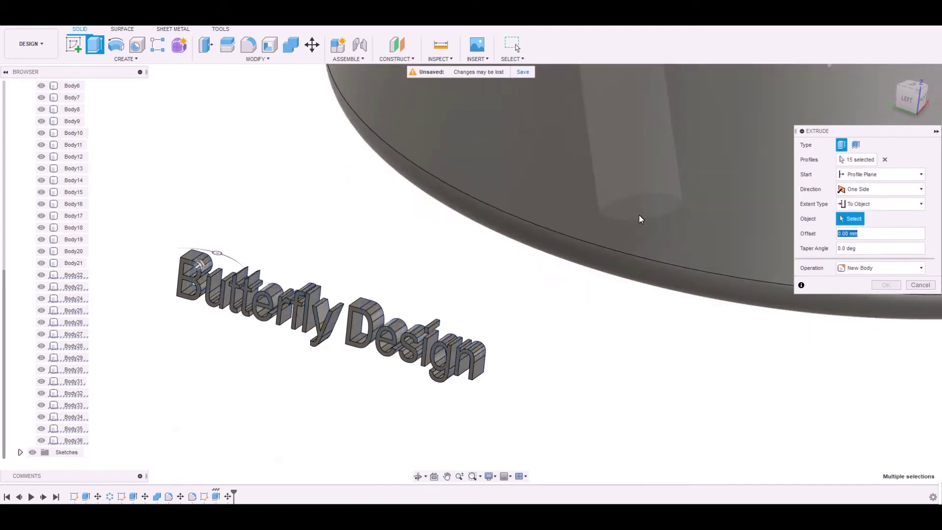
scroll(639, 215, "down", 3)
left_click(625, 272)
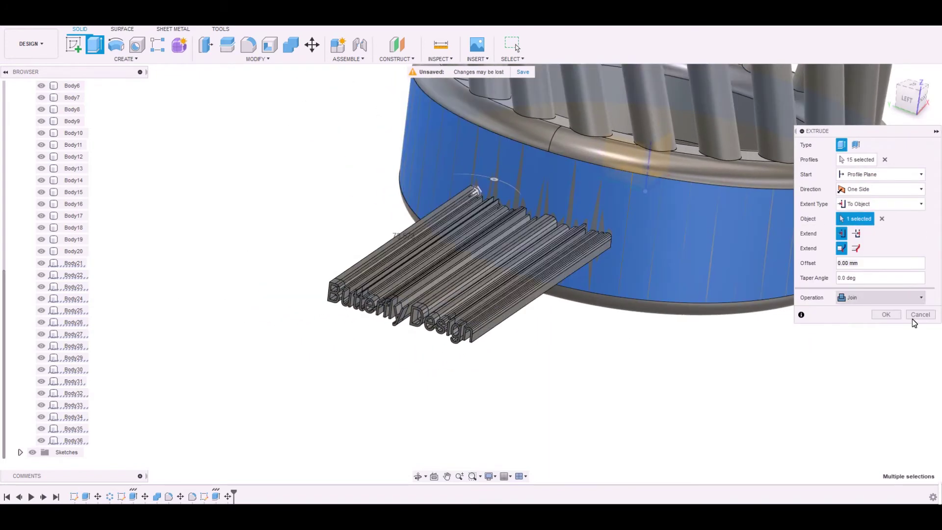
middle_click_drag(755, 337, 902, 369, "shift")
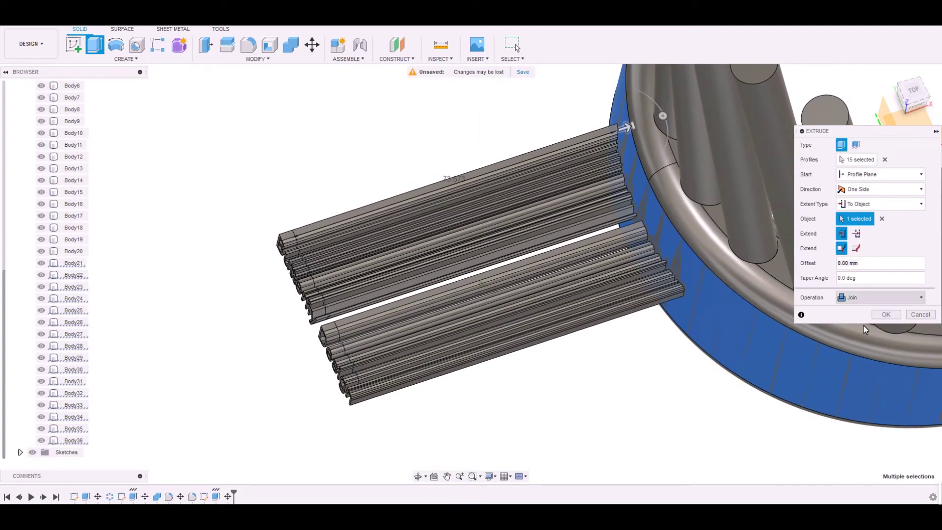
middle_click_drag(864, 326, 590, 223, "shift")
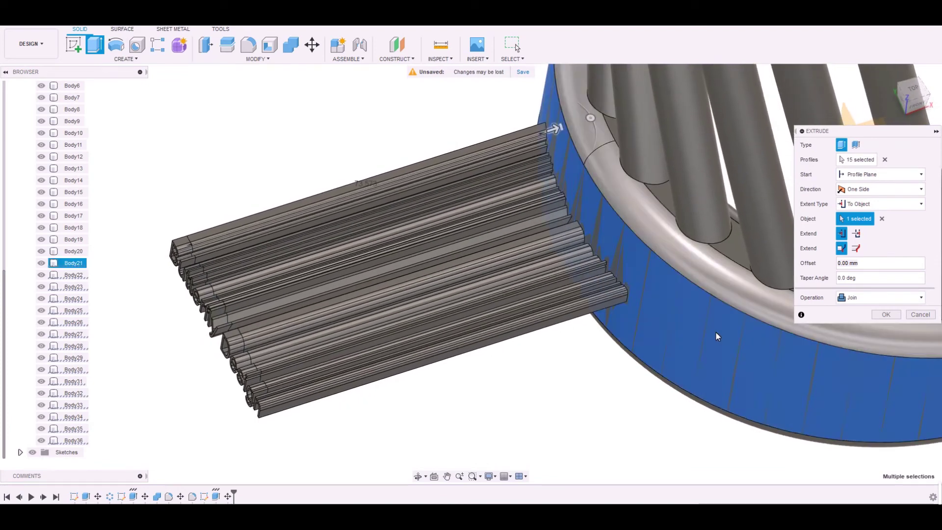
left_click(857, 298)
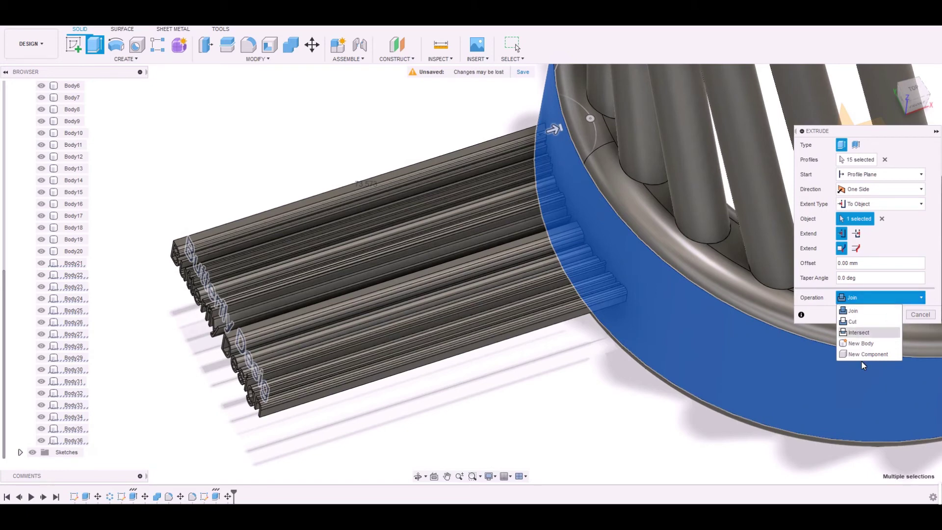
left_click(865, 343)
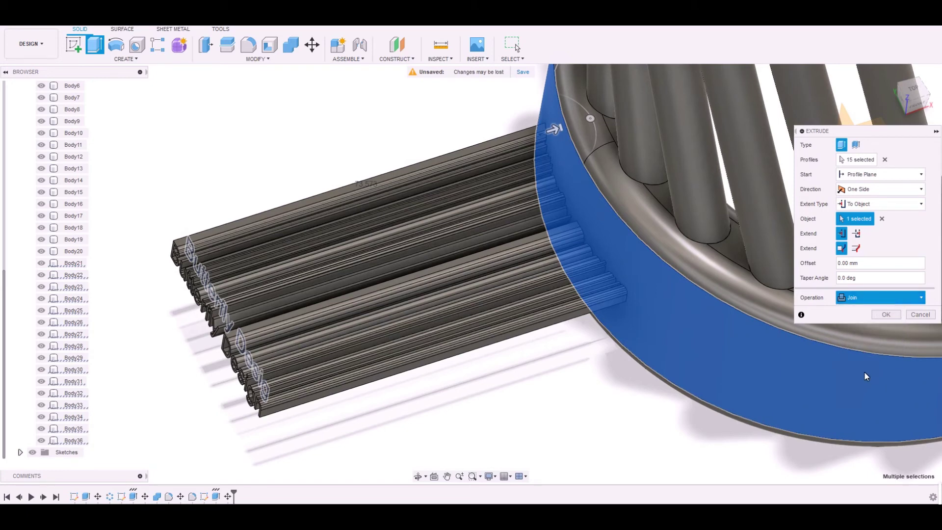
left_click(886, 315)
Step: Move the long extruded letter bodies, Body37 to Body51, 1 mm along X into the base
middle_click_drag(726, 393, 535, 368, "shift")
scroll(71, 385, "down", 3)
left_click(73, 441)
left_click(73, 417, "shift")
left_click(74, 393, "shift")
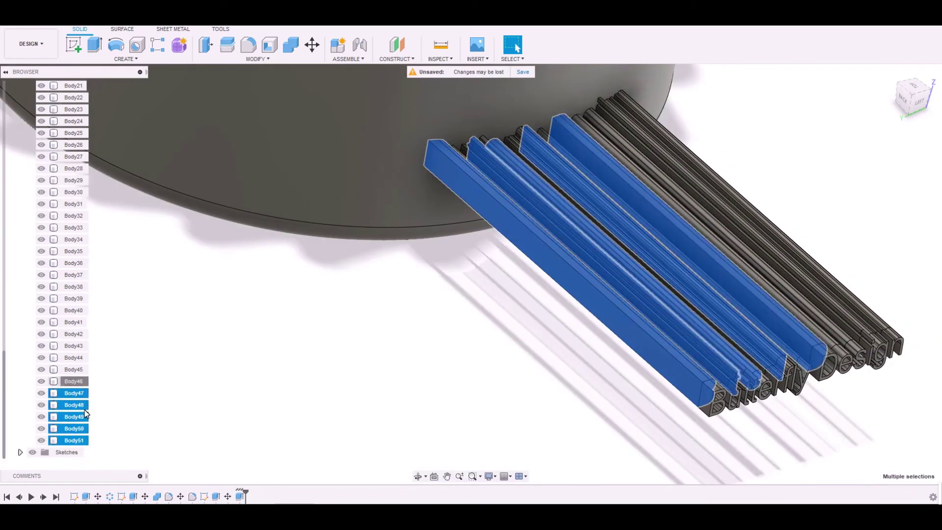
left_click(73, 369, "shift")
left_click(74, 357, "shift")
key("shift+Up")
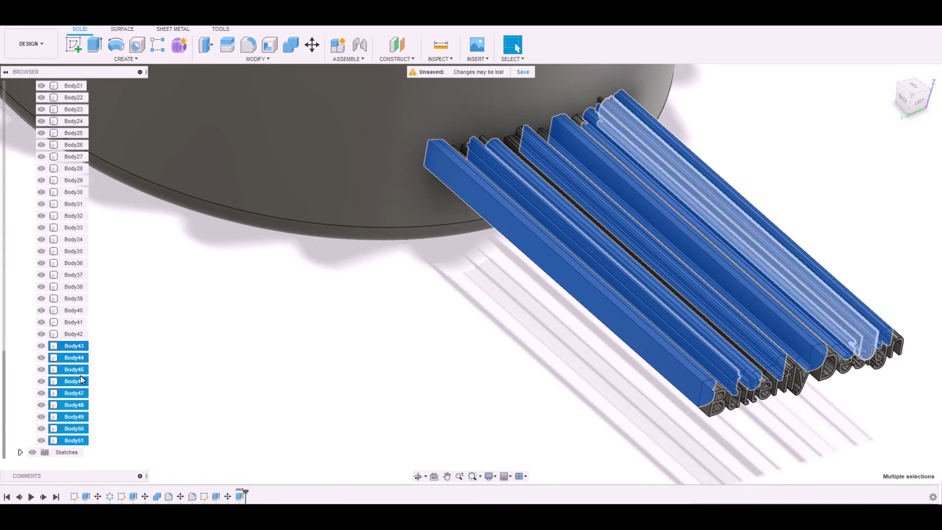
key("shift+Up")
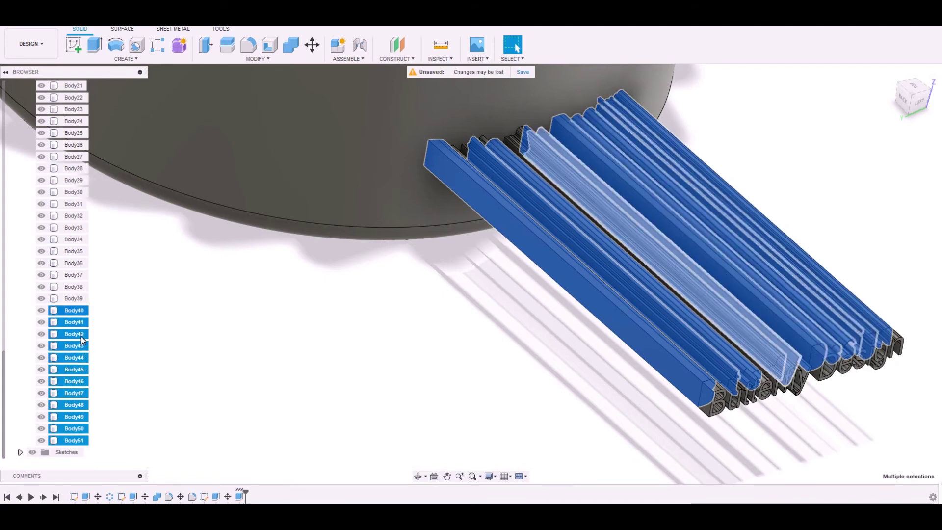
key("shift+Up")
key("shift+Up")
key("shift+Up")
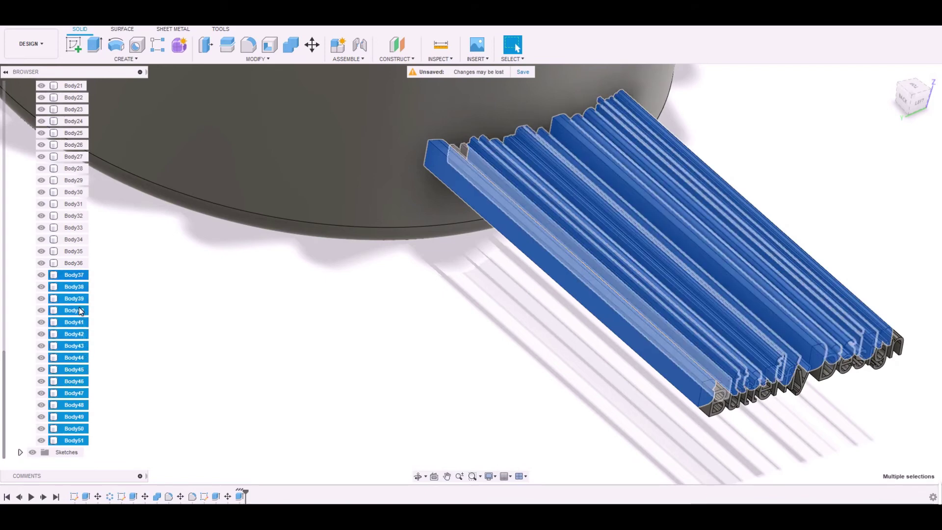
key("shift+Up")
key("shift+Down")
scroll(569, 297, "down", 1)
middle_click_drag(569, 294, 572, 298, "shift")
key("m")
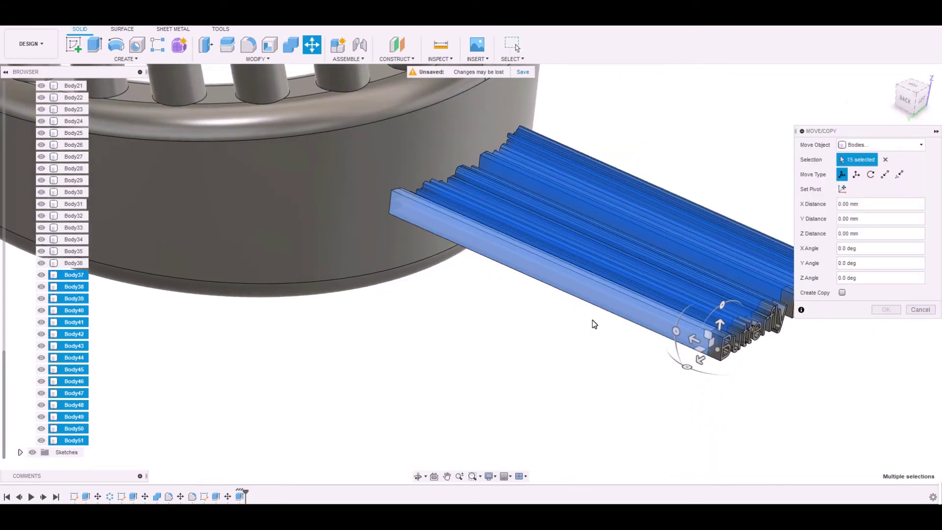
scroll(593, 320, "up", 2)
middle_click_drag(755, 386, 778, 359, "shift")
middle_click_drag(786, 397, 760, 421)
scroll(776, 414, "up", 1)
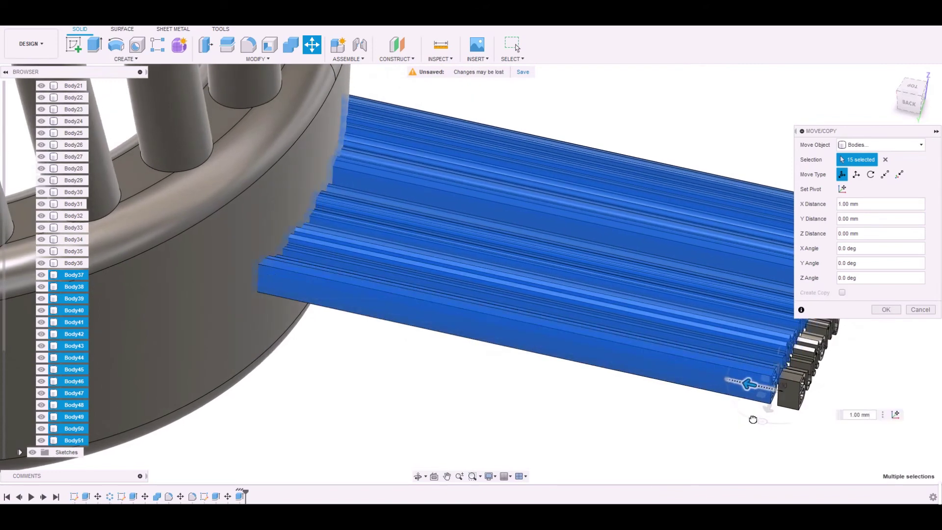
middle_click_drag(751, 420, 893, 340)
key("Return")
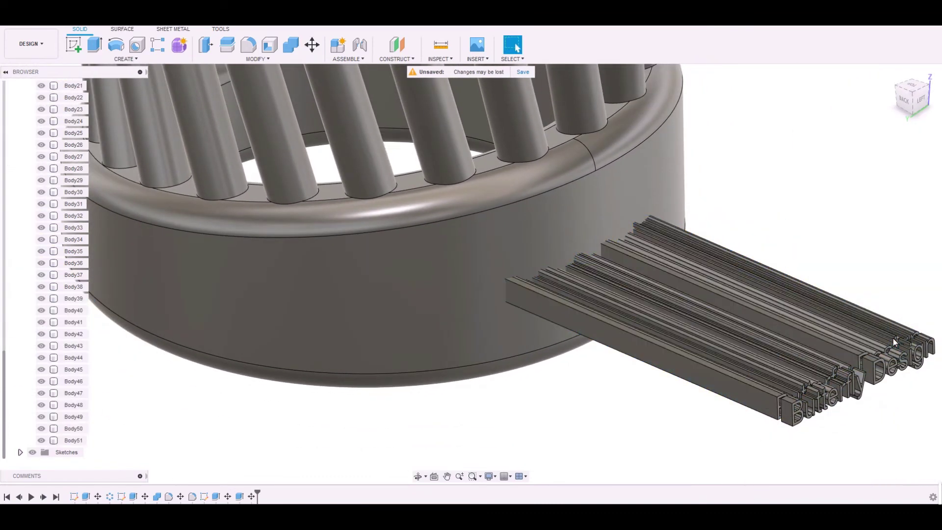
Step: Cut the 15 long extruded letter bodies, Body37 to Body51, out of the base body, Body21, with Combine, keeping the tools
scroll(850, 396, "up", 3)
middle_click_drag(716, 432, 638, 426, "shift")
scroll(613, 427, "down", 3)
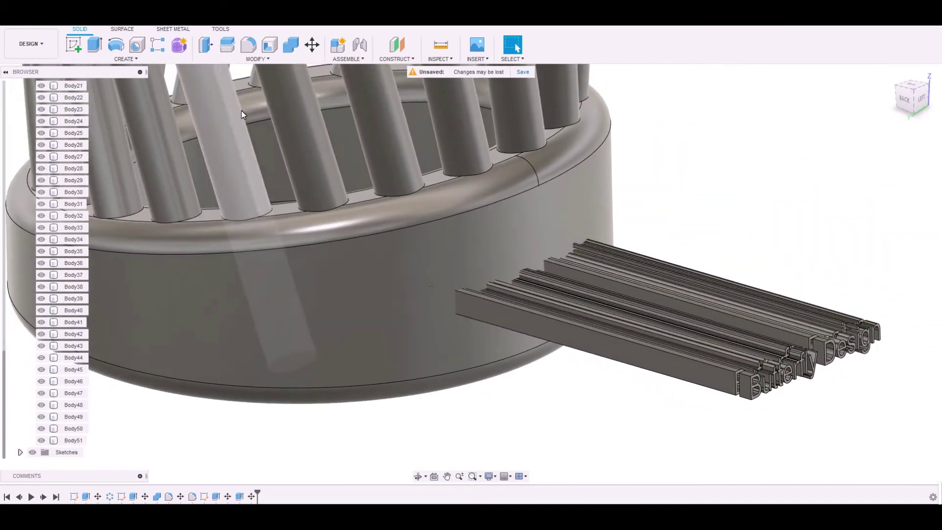
left_click(291, 44)
left_click(385, 282)
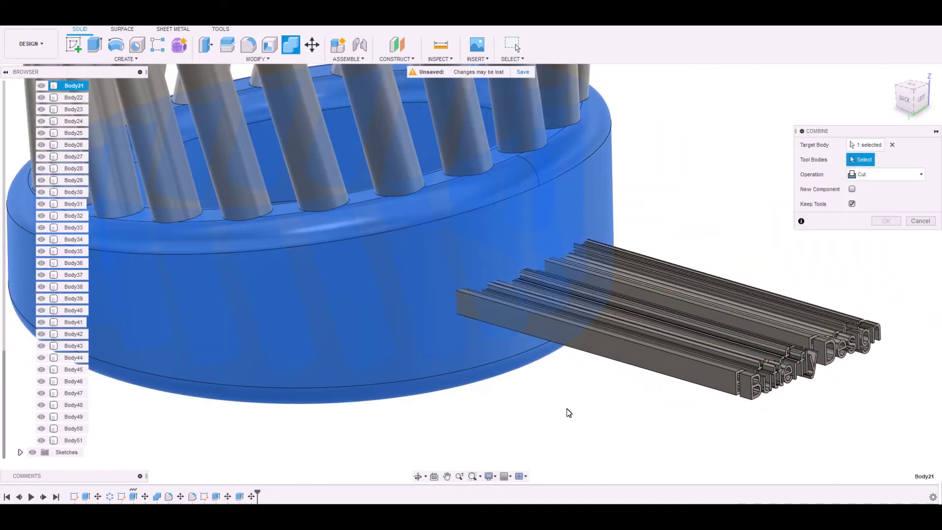
scroll(598, 396, "up", 5)
middle_click_drag(599, 395, 526, 420, "shift")
left_click(543, 355)
left_click(525, 421)
left_click(488, 400)
left_click(455, 376)
left_click(430, 360)
left_click(406, 339)
left_click(307, 296)
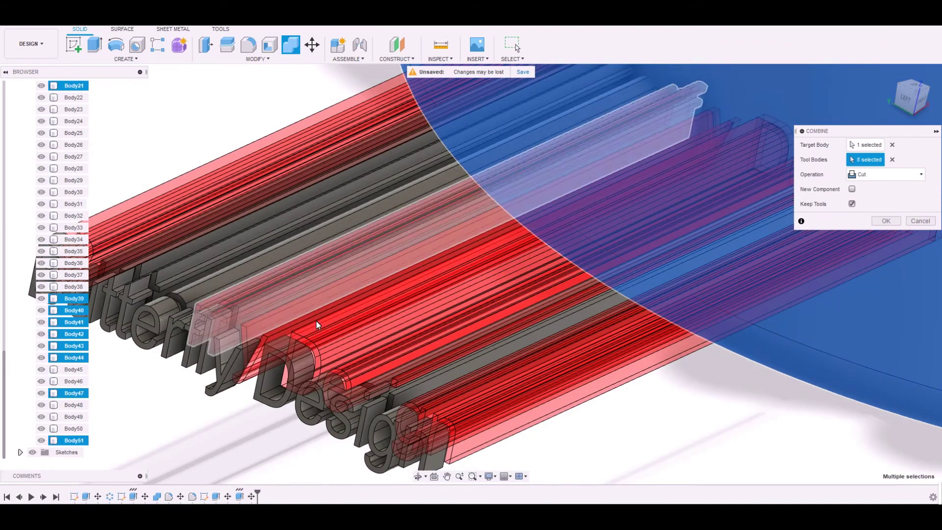
middle_click_drag(322, 333, 448, 364, "shift")
left_click(452, 369)
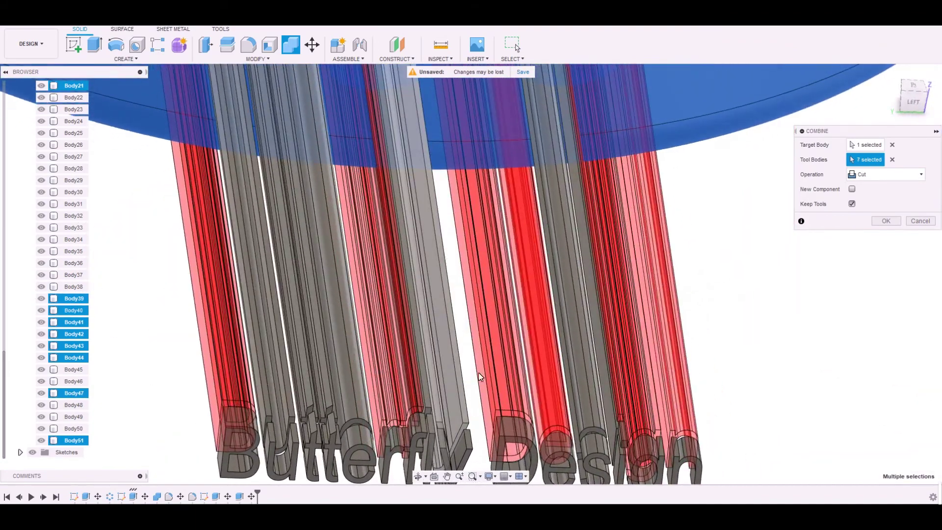
left_click(576, 386)
left_click(611, 435)
middle_click_drag(612, 435, 400, 449, "shift")
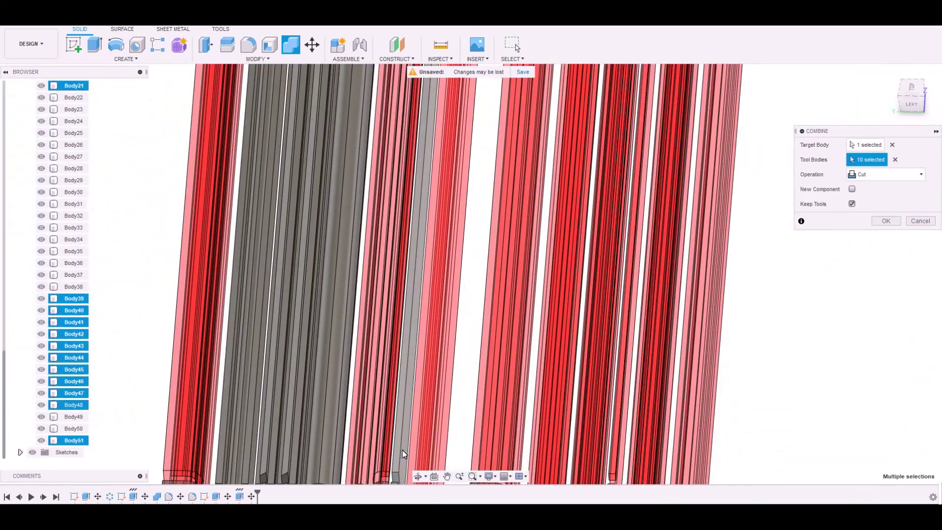
left_click(403, 449)
left_click(331, 447)
left_click(277, 449)
middle_click_drag(278, 449, 600, 214, "shift")
left_click(275, 442)
left_click(275, 443)
middle_click_drag(522, 202, 576, 208, "shift")
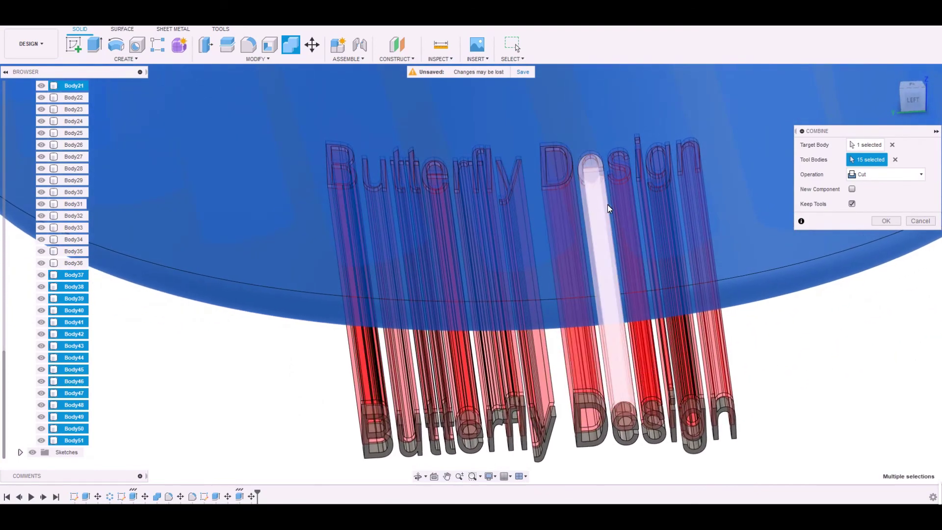
left_click(885, 221)
Step: Remove all the letter bodies, Body22 to Body51, so only the rods and the engraved base remain
middle_click_drag(905, 455, 35, 413, "shift")
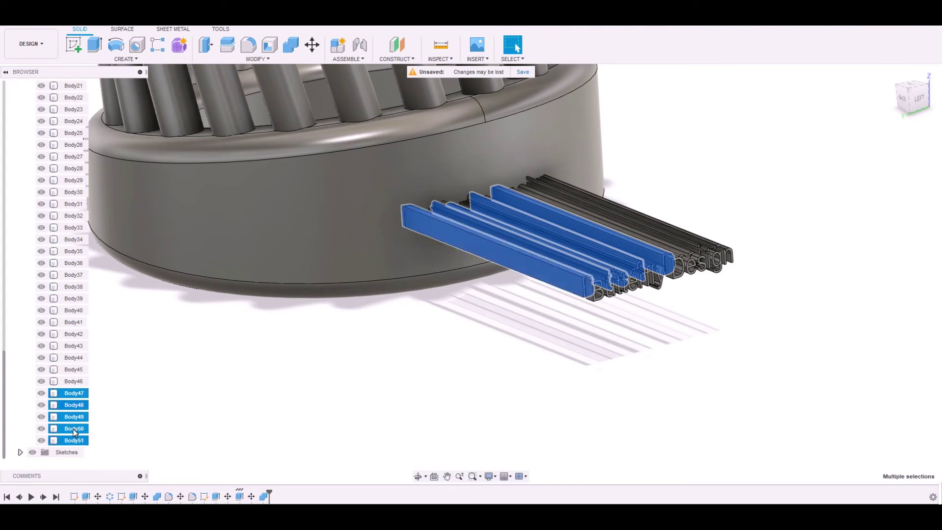
left_click(73, 345, "ctrl")
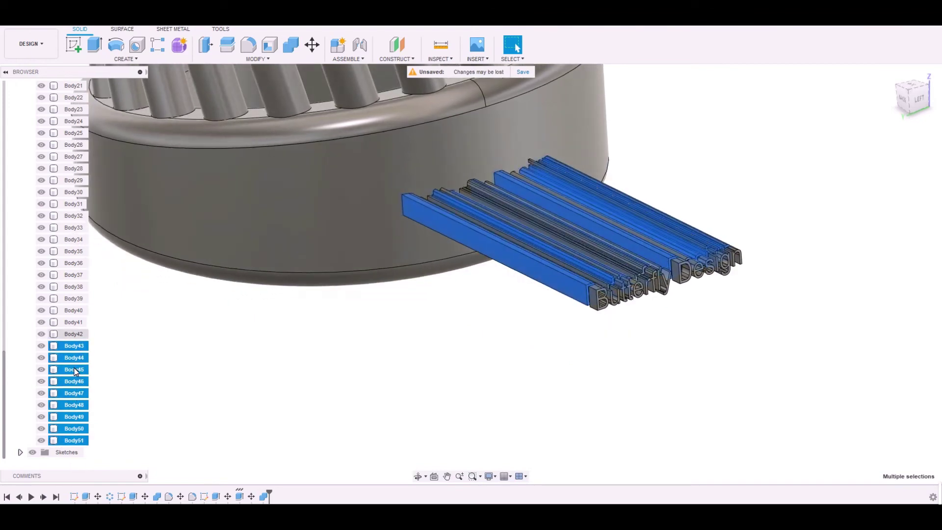
left_click(75, 333, "ctrl")
left_click(76, 322, "ctrl")
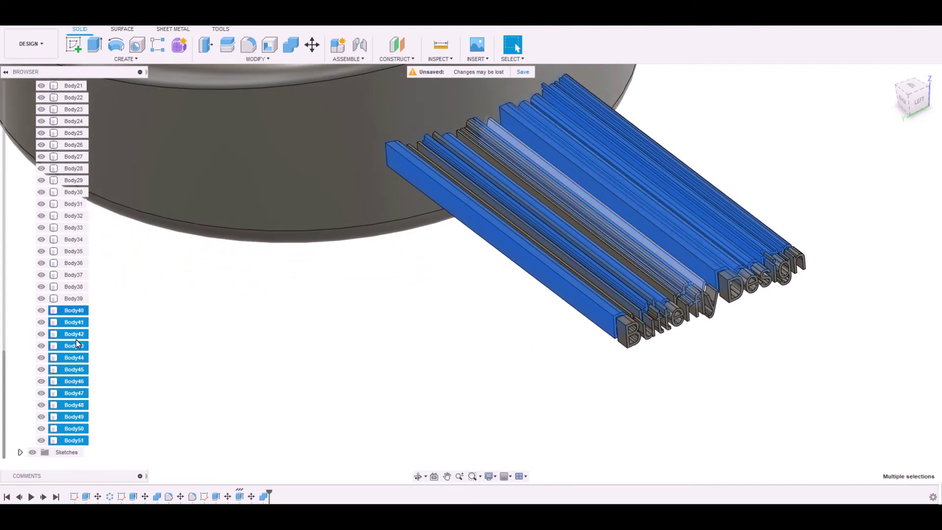
left_click(74, 298, "ctrl")
left_click(74, 287, "ctrl")
left_click(74, 275, "ctrl")
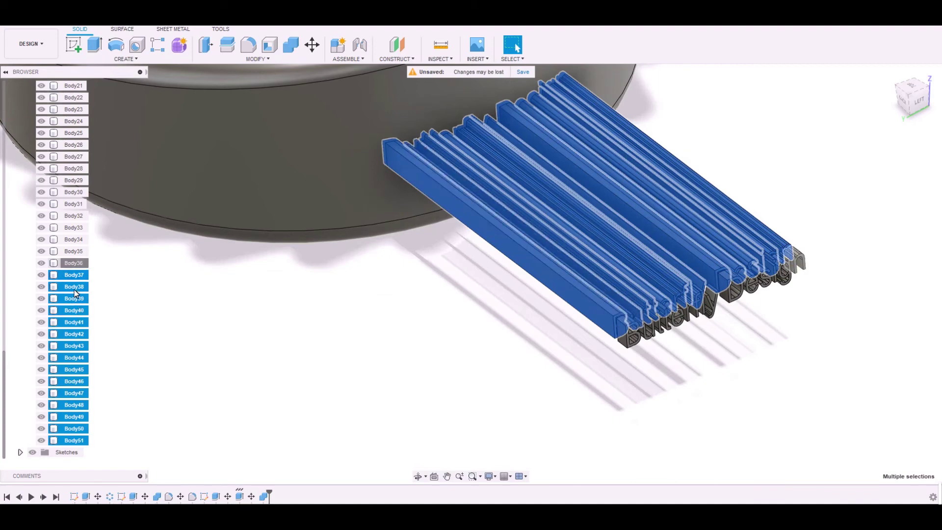
key("shift+Up")
key("shift+Up")
key("shift+Up")
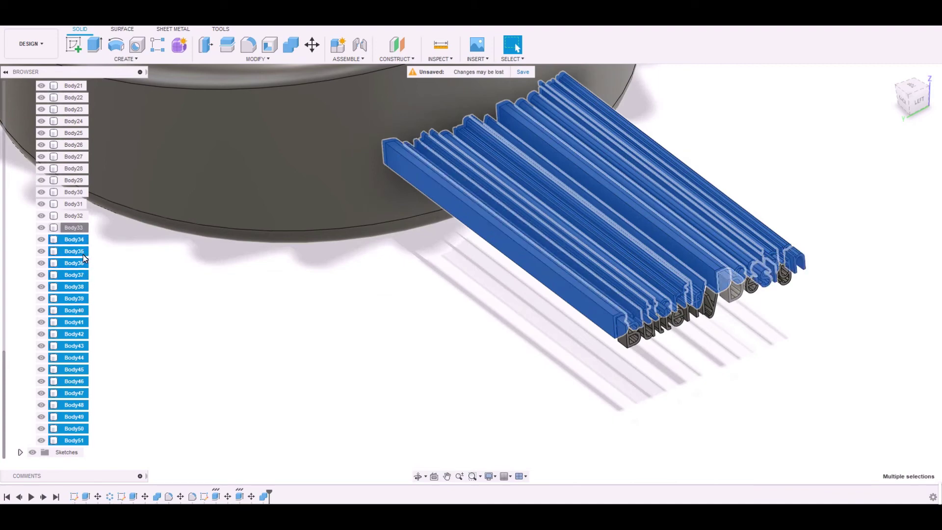
key("shift+Up")
key("shift+Up")
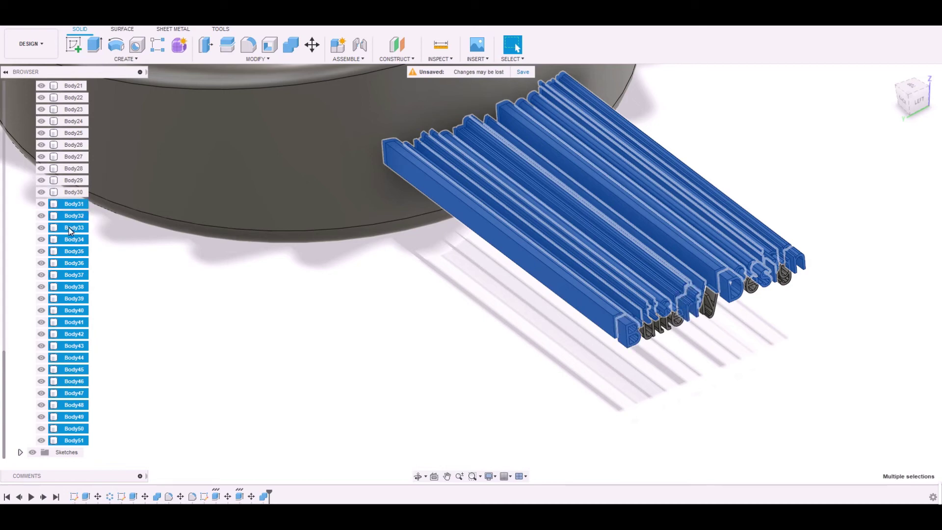
key("shift+Up")
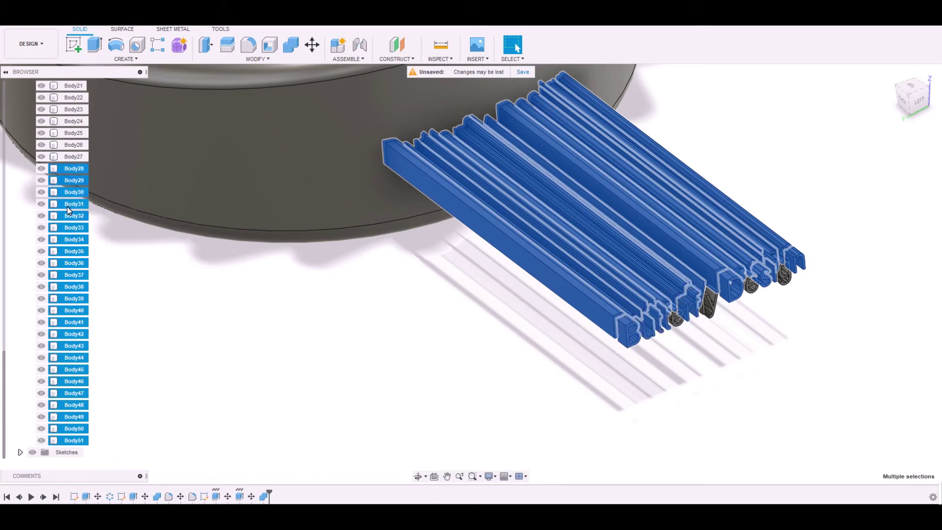
scroll(86, 300, "up", 3)
key("shift+Up")
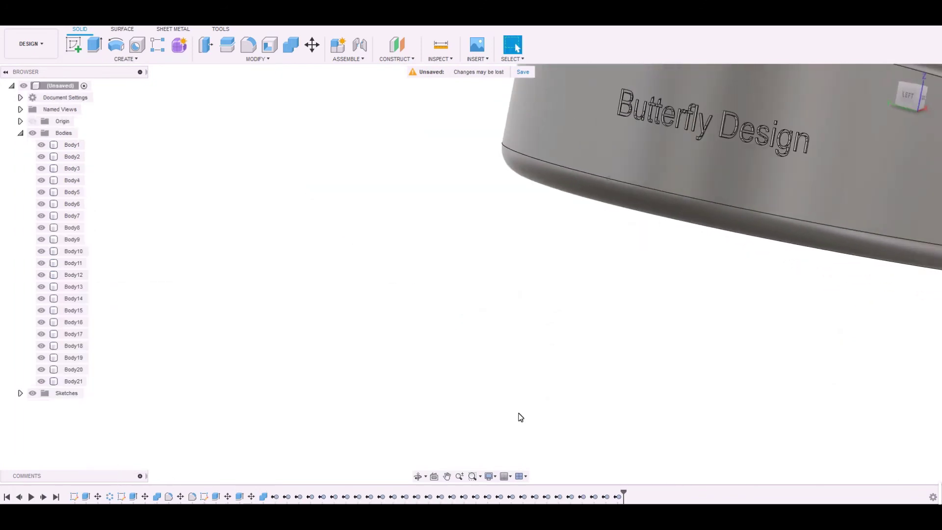
Step: Examine the engraved "Butterfly Design" lettering on the base's curved side and the flat top ends of the rods
middle_click_drag(676, 435, 582, 300, "shift")
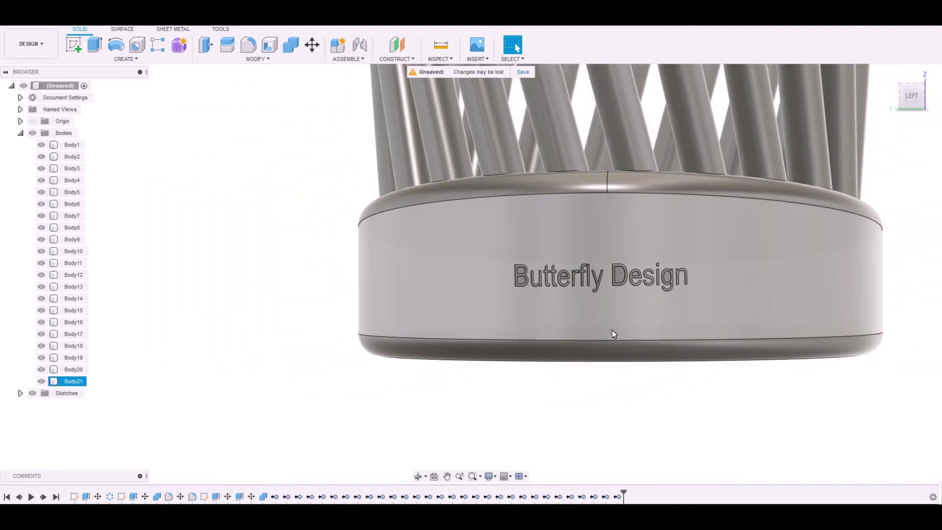
left_click(672, 418)
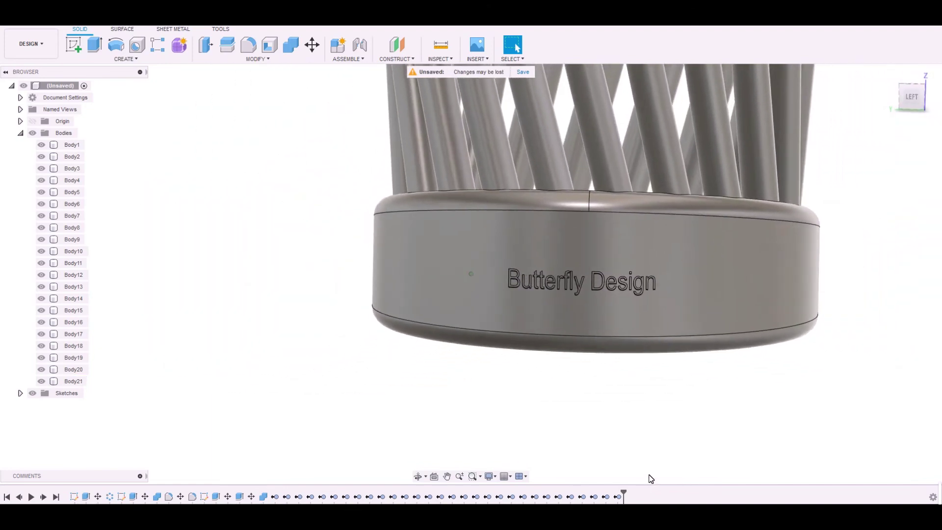
middle_click_drag(652, 477, 446, 372, "shift")
scroll(555, 389, "up", 3)
scroll(435, 250, "down", 2)
middle_click_drag(623, 325, 615, 289, "shift")
scroll(570, 239, "up", 3)
mouse_move(570, 240)
middle_mouse_down()
mouse_move(582, 272)
mouse_move(583, 240)
middle_mouse_up()
left_click(261, 59)
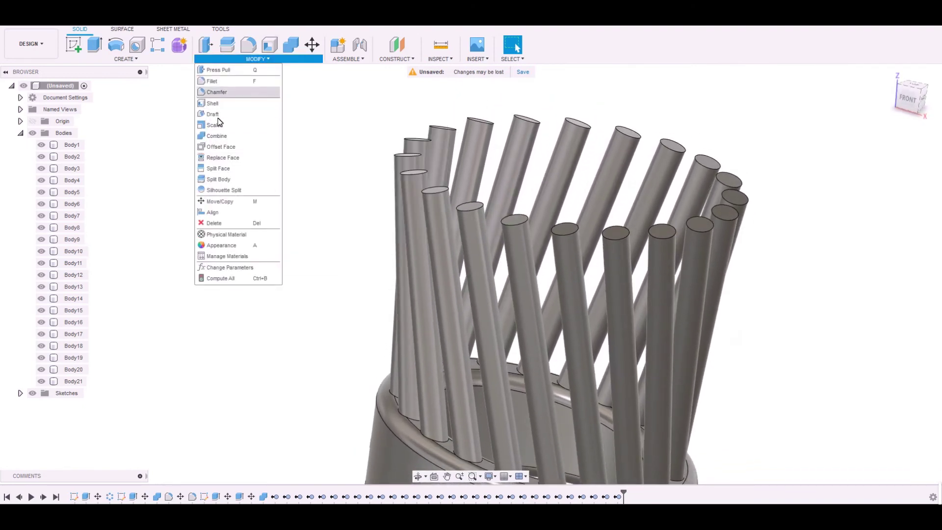
left_click(212, 103)
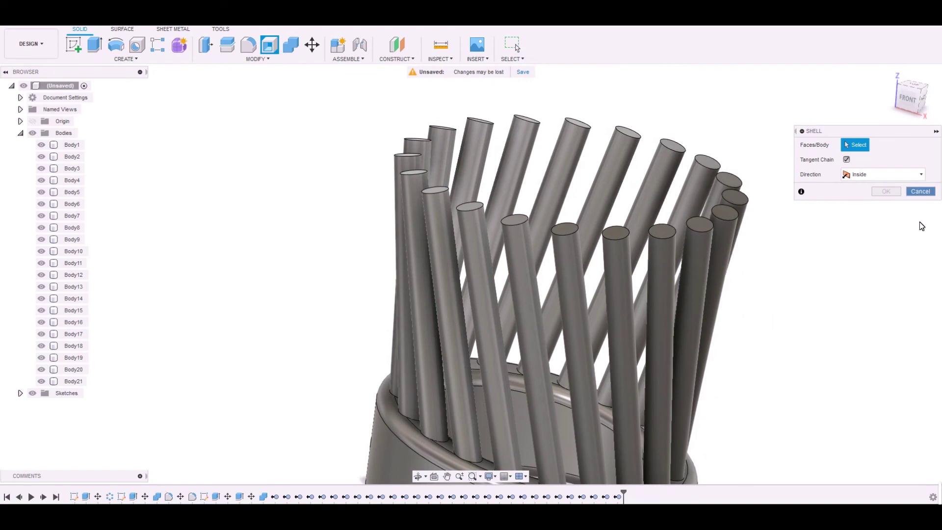
left_click(236, 59)
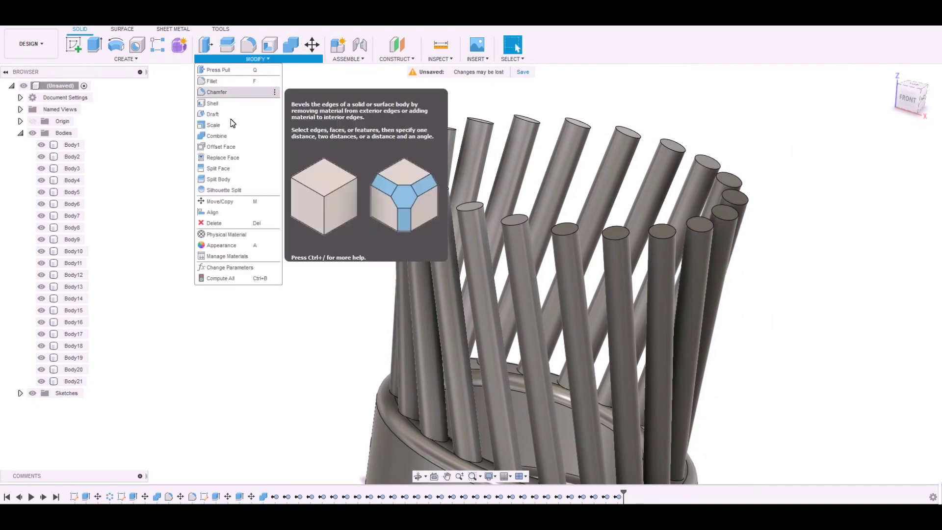
left_click(216, 92)
scroll(474, 252, "up", 3)
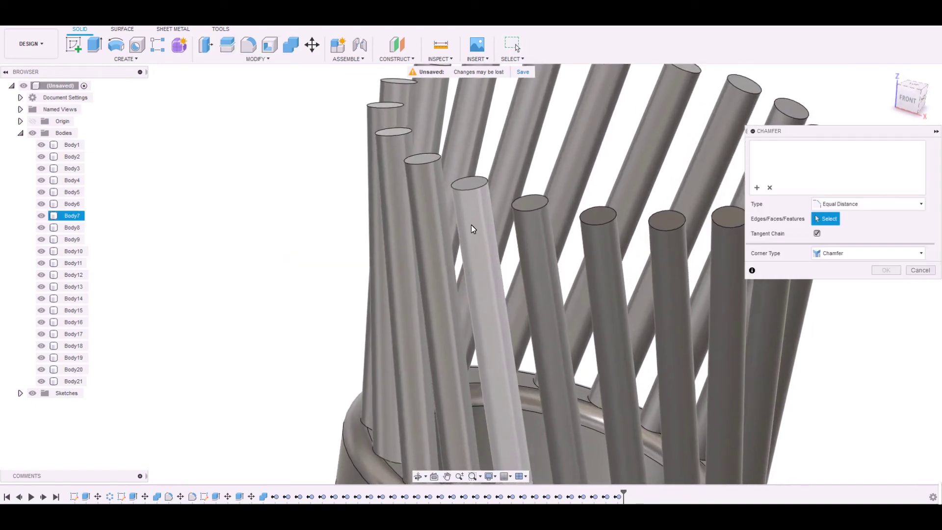
left_click(480, 219)
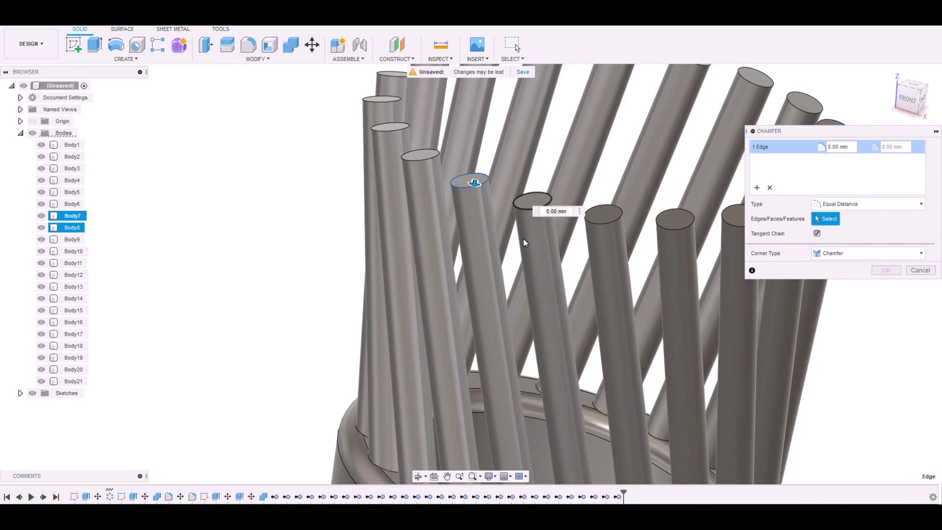
left_click(530, 209)
left_click(391, 130)
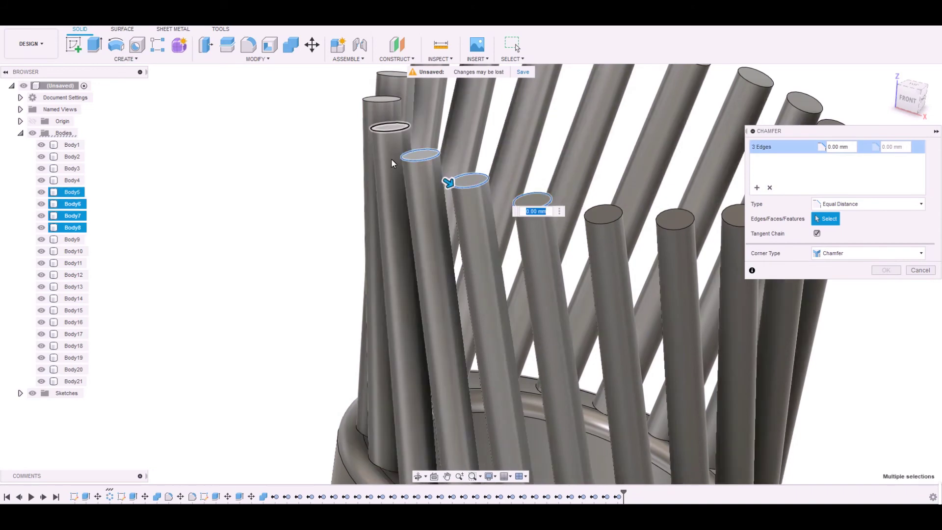
left_click(382, 101)
middle_click_drag(379, 132, 579, 297, "shift")
key("Escape")
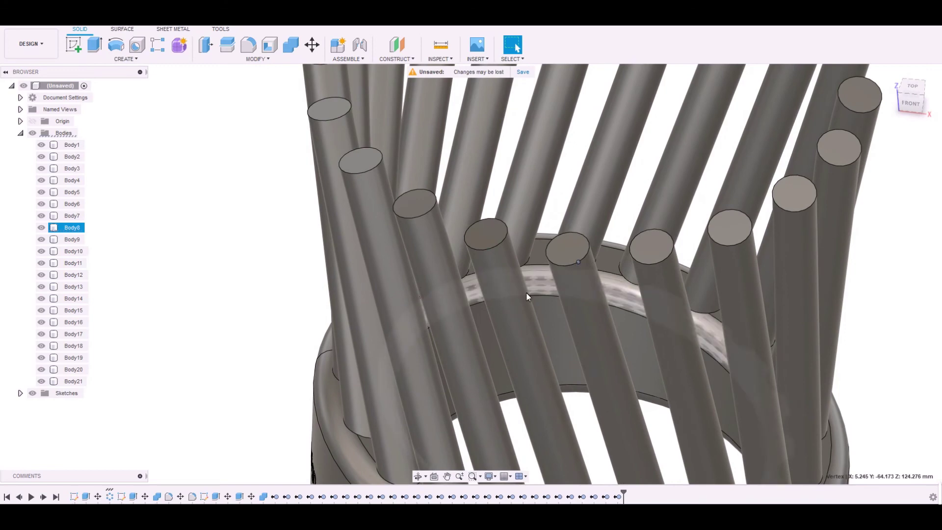
Step: Set up an equal-distance chamfer of 4 mm on the top edge of the front rod, Body8
left_click(258, 59)
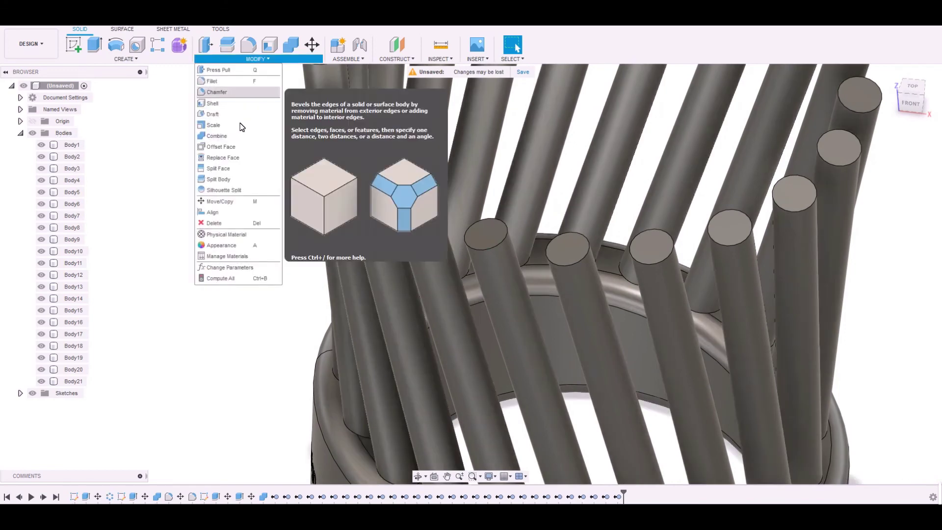
left_click(239, 96)
left_click(584, 287)
middle_click_drag(591, 294, 679, 371, "shift")
scroll(679, 370, "up", 2)
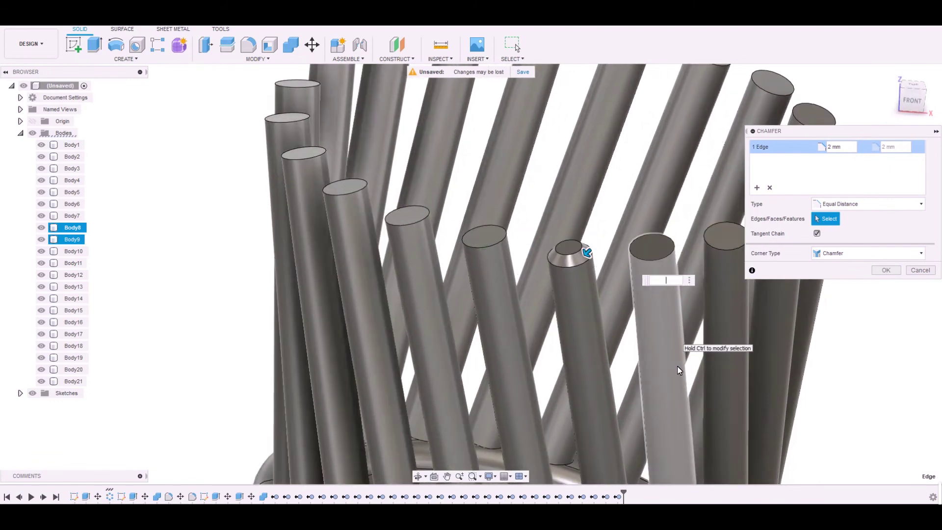
scroll(678, 367, "down", 2)
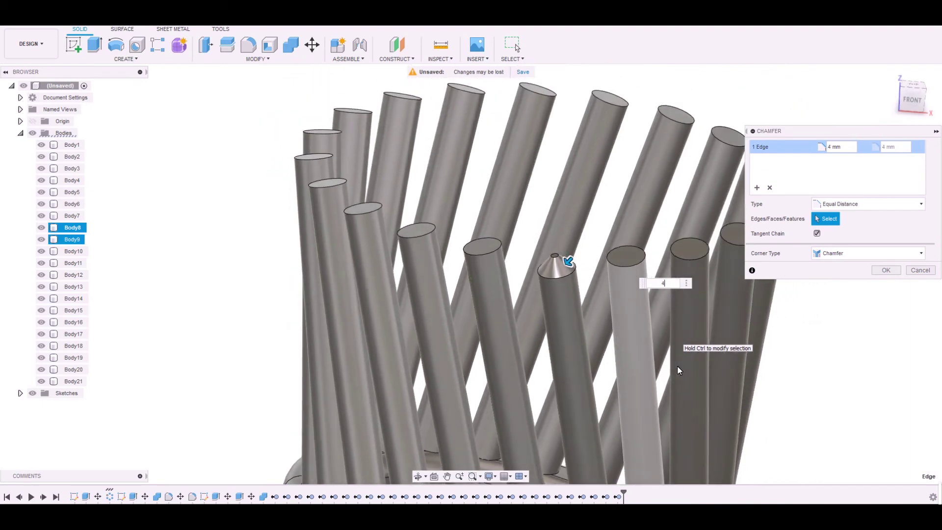
scroll(677, 366, "up", 2)
Step: Switch the rod's chamfer to Distance and Angle, set the angle to 75 degrees and apply it
left_click(878, 204)
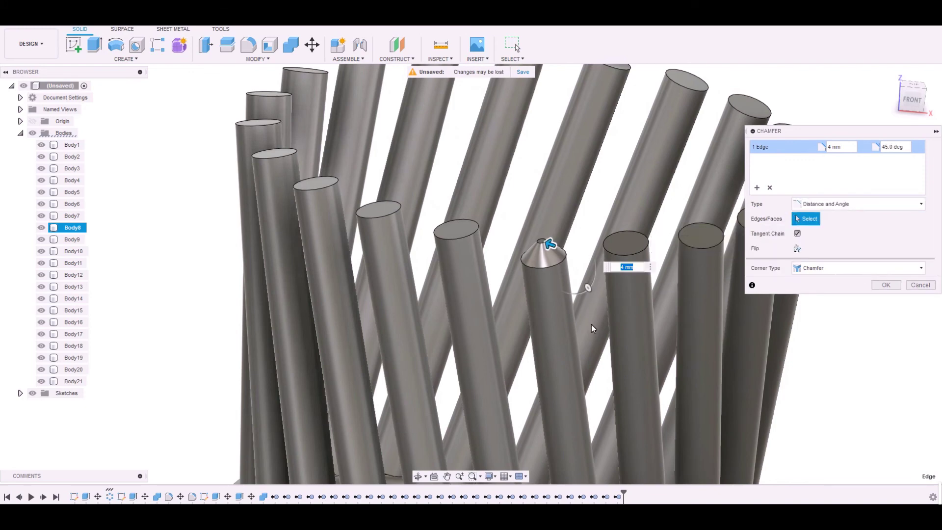
type("65")
key("Return")
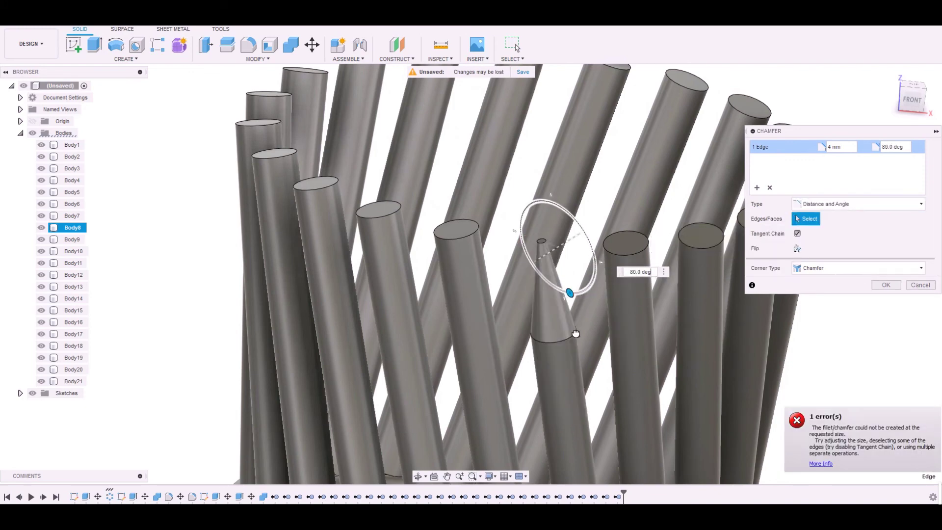
left_click_drag(577, 334, 573, 328)
scroll(573, 328, "up", 2)
scroll(607, 343, "down", 5)
scroll(593, 273, "up", 10)
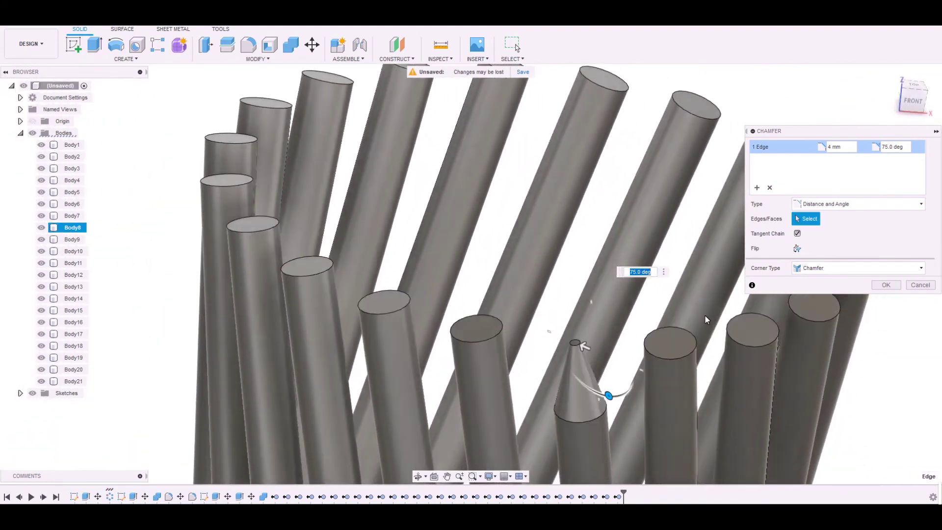
key("Return")
Step: Extrude the small flat face at the tip of the pointed rod upward 1 mm, joined to the rod
scroll(611, 304, "up", 8)
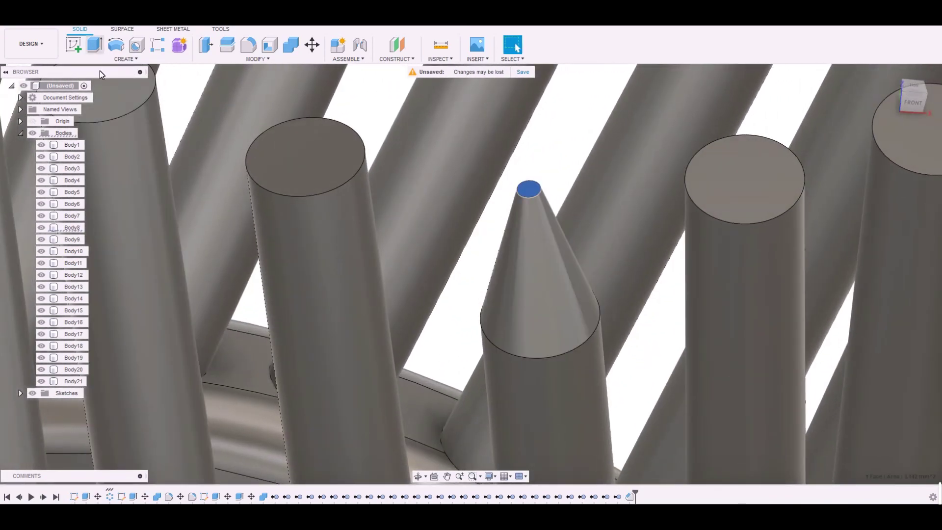
key("e")
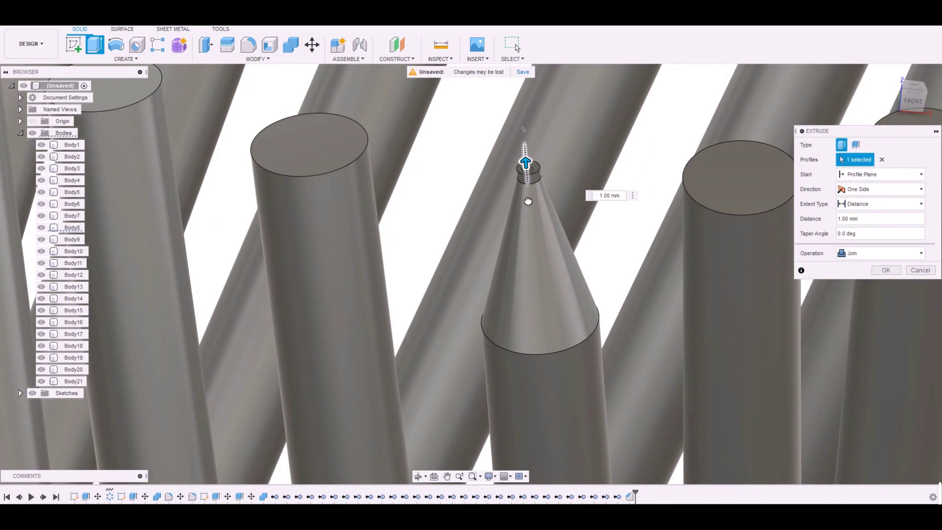
left_click_drag(528, 201, 528, 200)
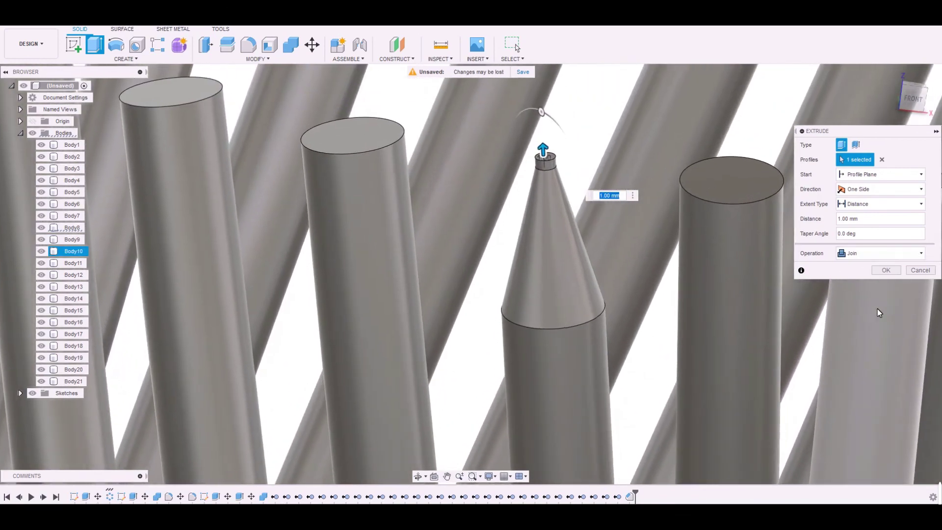
key("Return")
Step: Round the top edge of the pointed rod's small cylindrical tip with a 1 mm constant-radius fillet
scroll(886, 302, "up", 4)
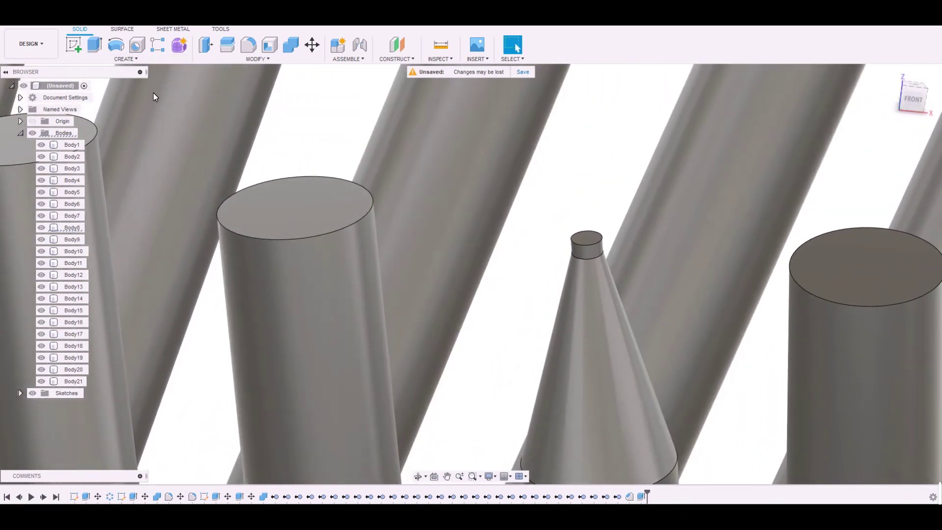
left_click(126, 59)
left_click(258, 58)
left_click(258, 79)
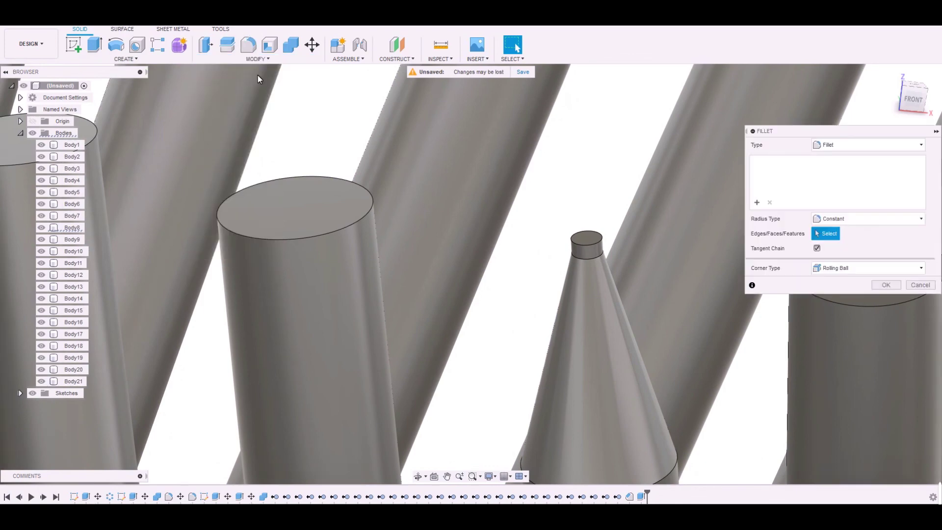
left_click(587, 273)
type("2")
key("BackSpace")
type("1")
scroll(628, 347, "down", 3)
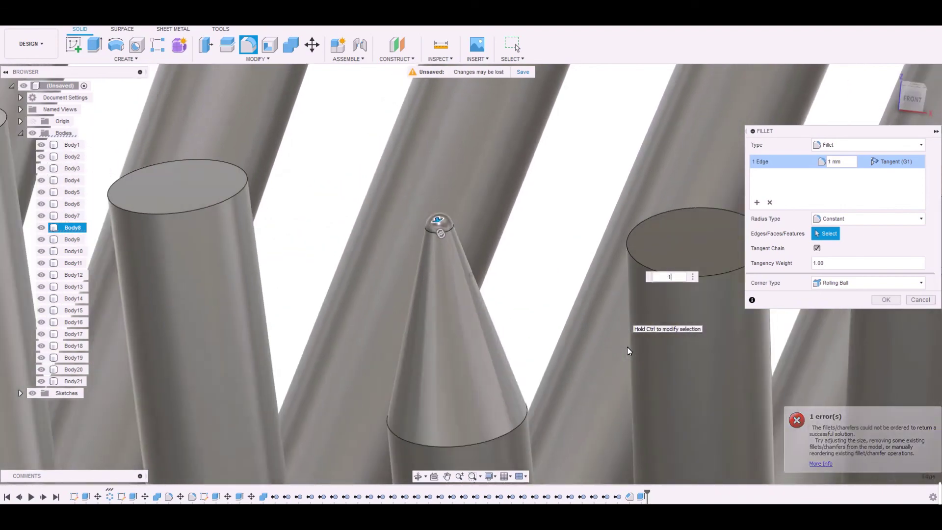
left_click(886, 299)
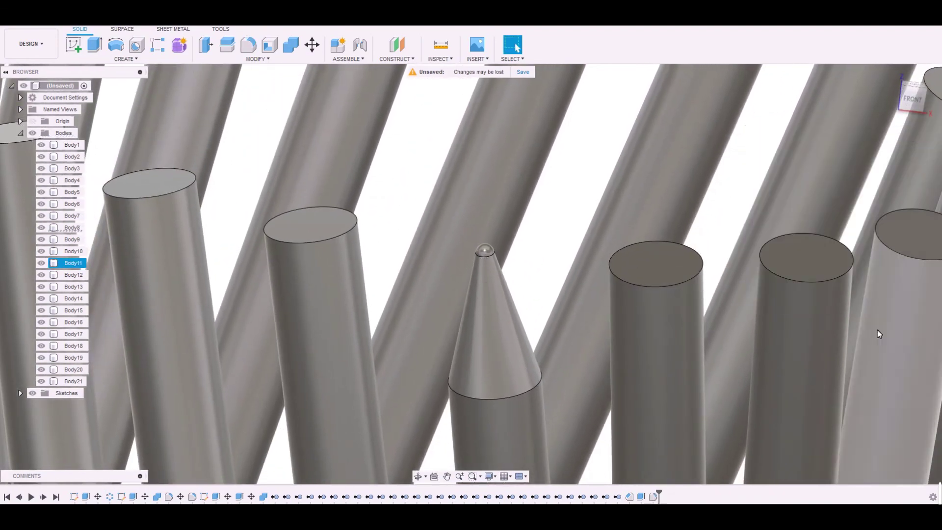
Step: Rename the pointed rod's body, Body8, as "real pen design"
scroll(457, 315, "up", 2)
scroll(575, 382, "down", 5)
scroll(551, 395, "down", 5)
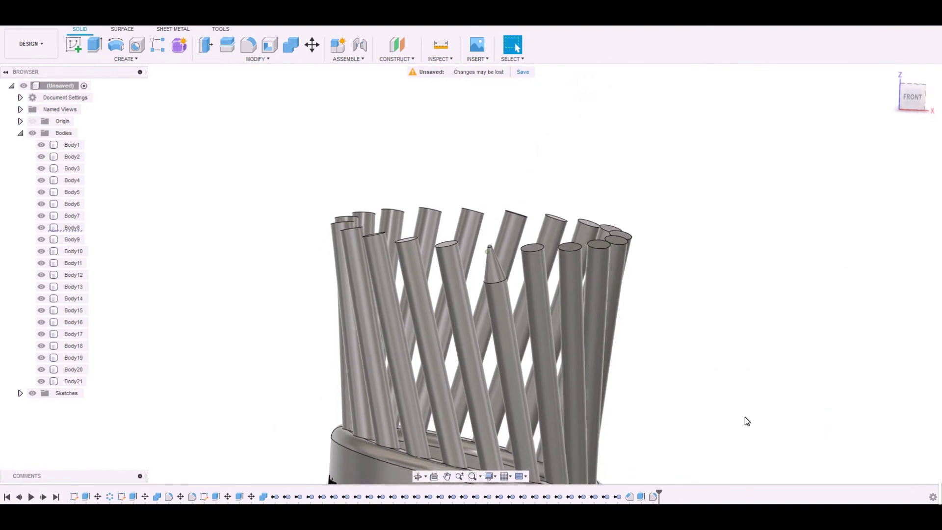
middle_click_drag(745, 421, 540, 354, "shift")
left_click(511, 346)
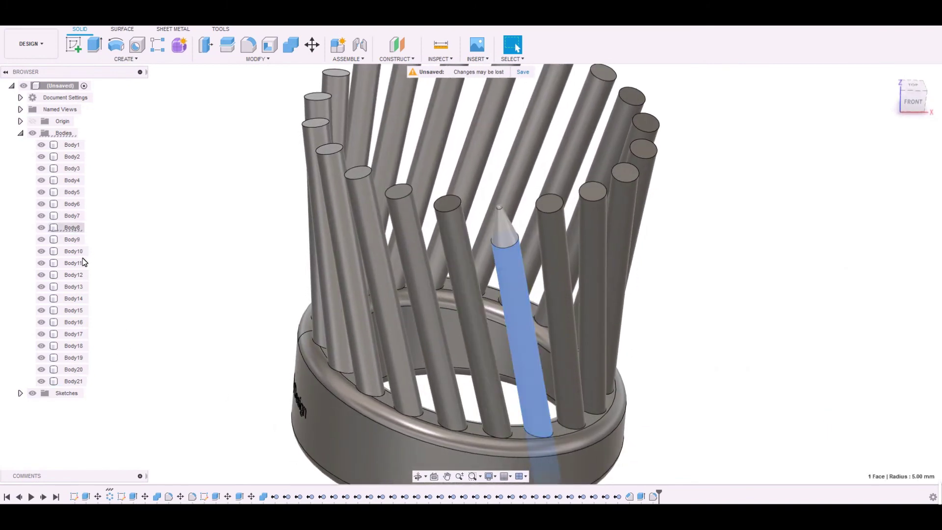
key("F2")
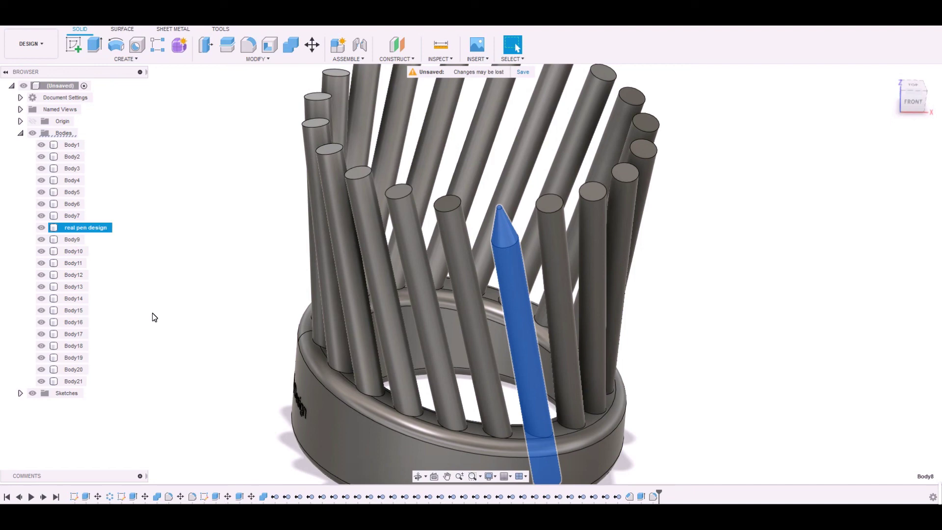
Step: Remove the plain rods Body1 to Body7 and Body9 to Body20, keeping the pointed rod and the base
left_click(74, 369)
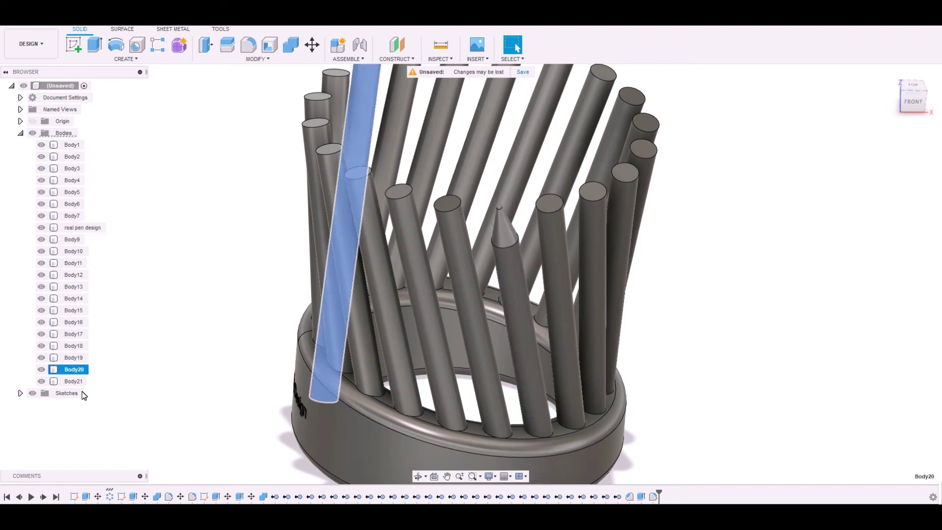
left_click(74, 358, "ctrl")
left_click(74, 346, "ctrl")
left_click(74, 334, "ctrl")
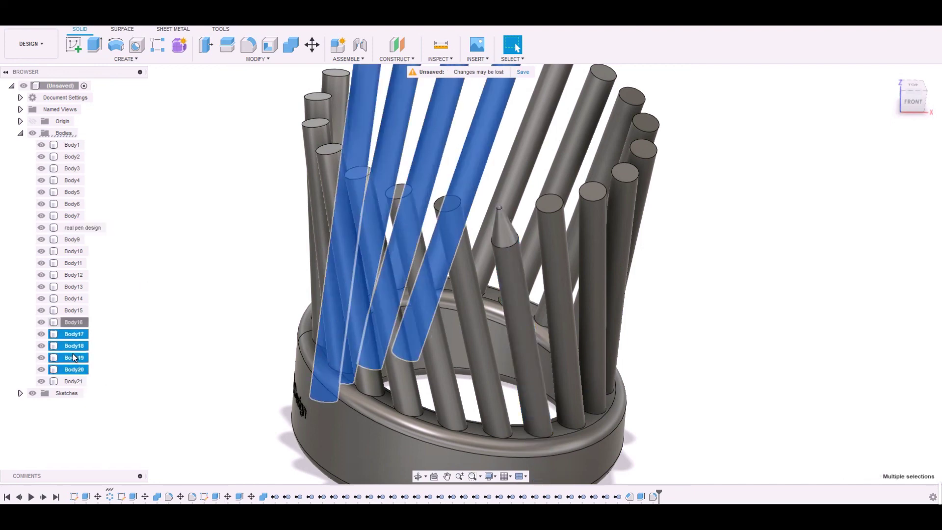
left_click(74, 322, "ctrl")
left_click(74, 310, "ctrl")
left_click(74, 298, "ctrl")
left_click(74, 287, "ctrl")
left_click(74, 275, "ctrl")
left_click(74, 263, "ctrl")
key("shift+Up")
key("shift+Up")
key("shift+Up")
key("shift+Up")
key("shift+Up")
key("shift+Up")
key("shift+Up")
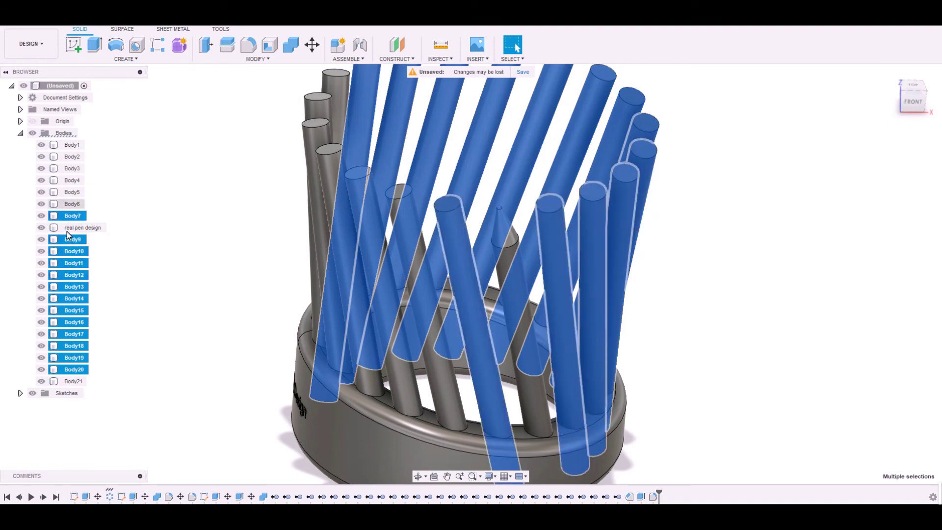
key("shift+Up")
key("shift+Up")
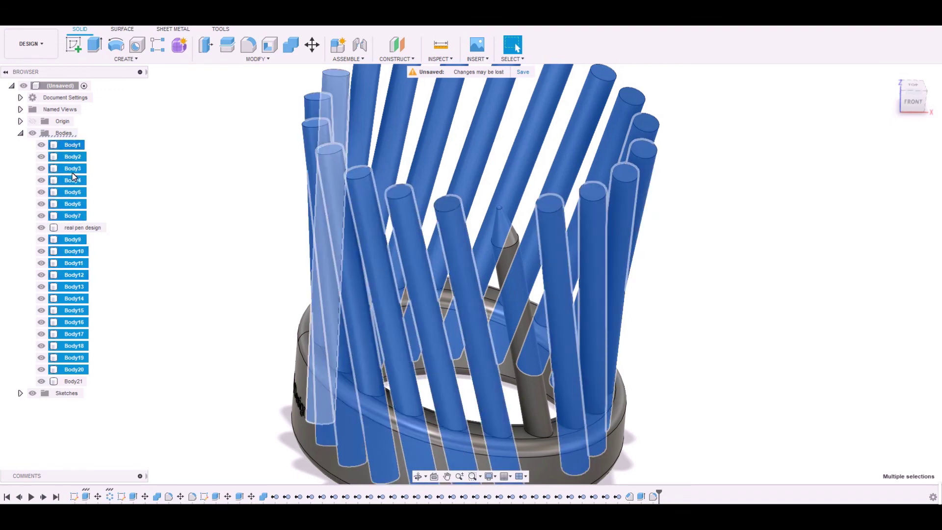
right_click(72, 173)
left_click(94, 281)
Step: Create a full circular pattern of the "real pen design" body around the vertical Z axis with a quantity of 20
left_click(379, 343)
middle_click_drag(379, 343, 484, 360, "shift")
left_click(450, 350)
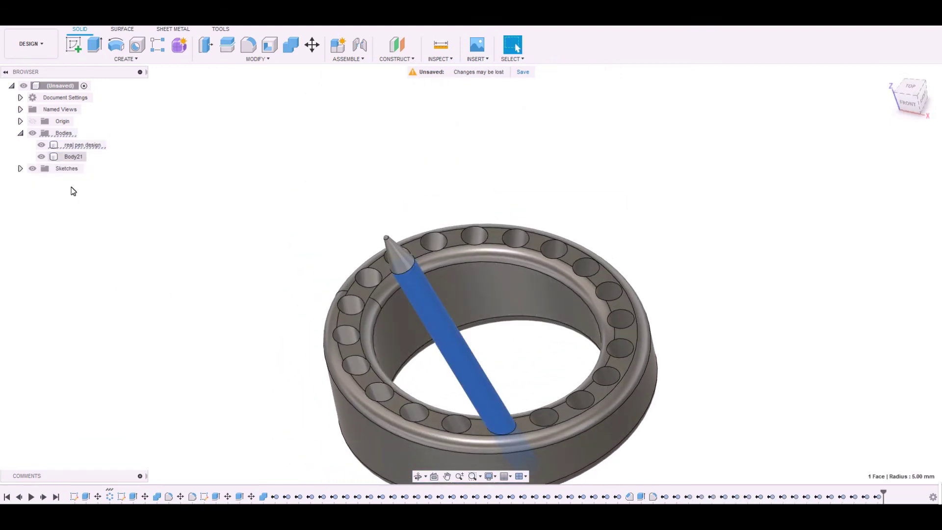
left_click(82, 145)
left_click(125, 59)
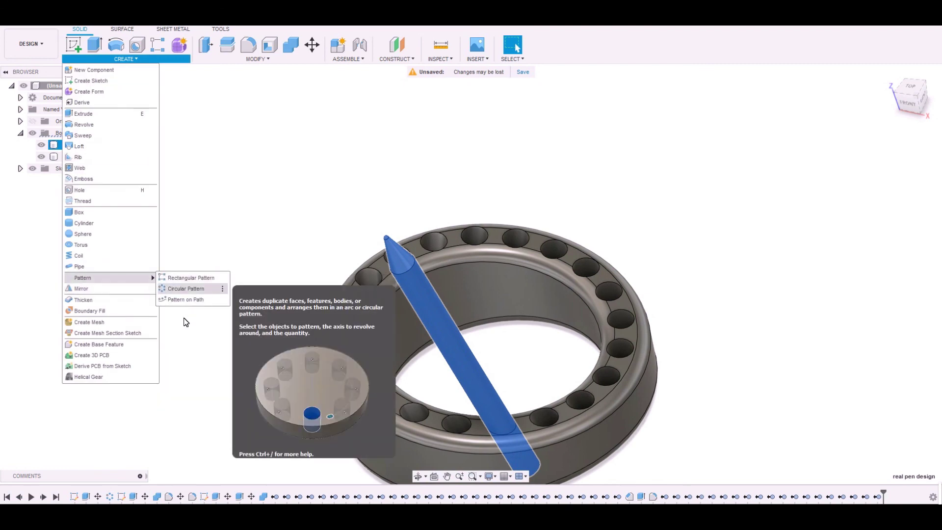
left_click(186, 288)
left_click(861, 174)
middle_click_drag(545, 358, 505, 346, "shift")
scroll(505, 346, "down", 3)
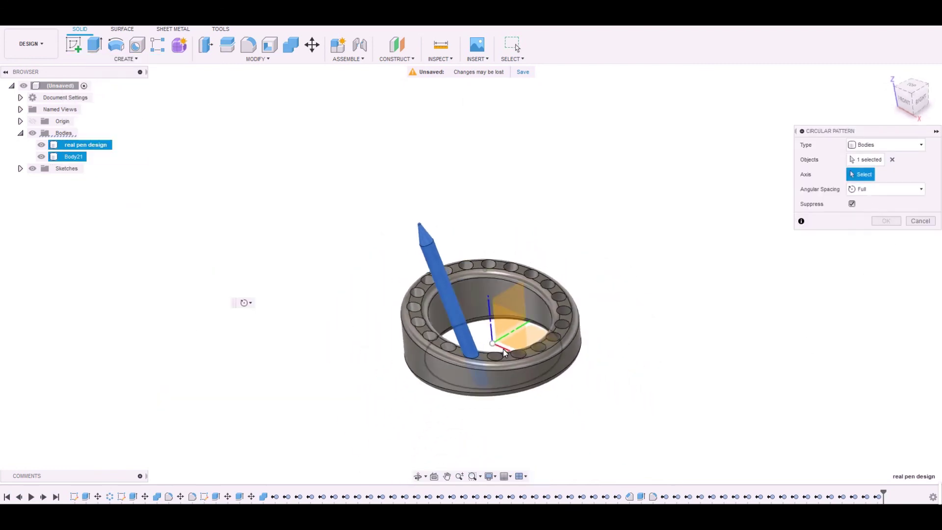
left_click(490, 333)
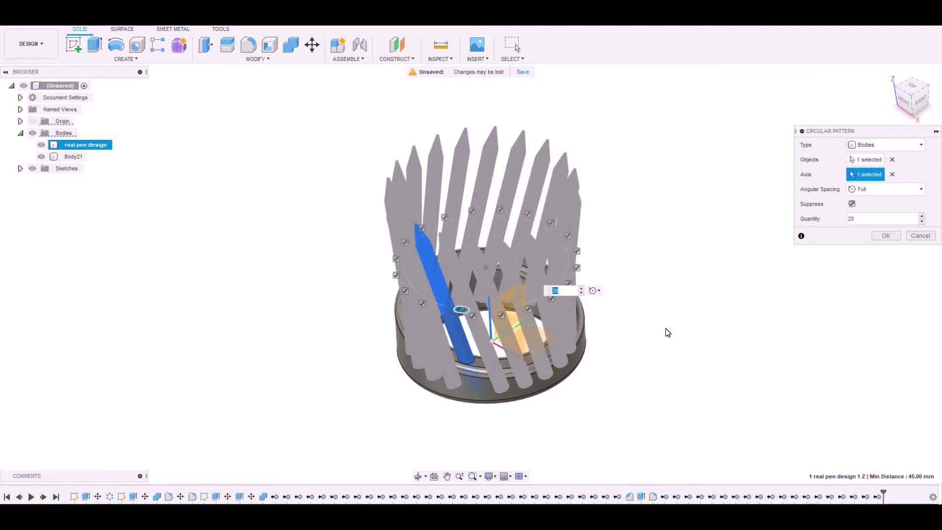
left_click(887, 235)
middle_click_drag(679, 326, 732, 349, "shift")
scroll(607, 414, "up", 3)
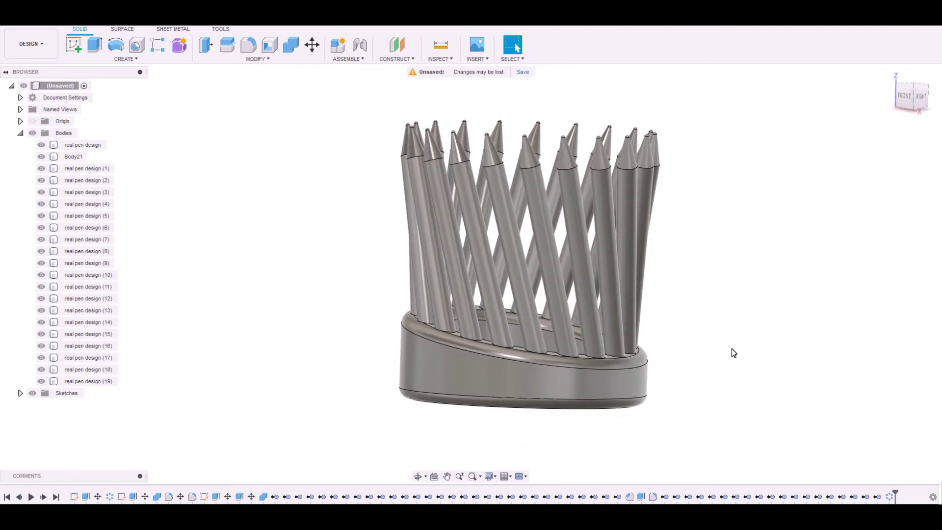
mouse_move(426, 516)
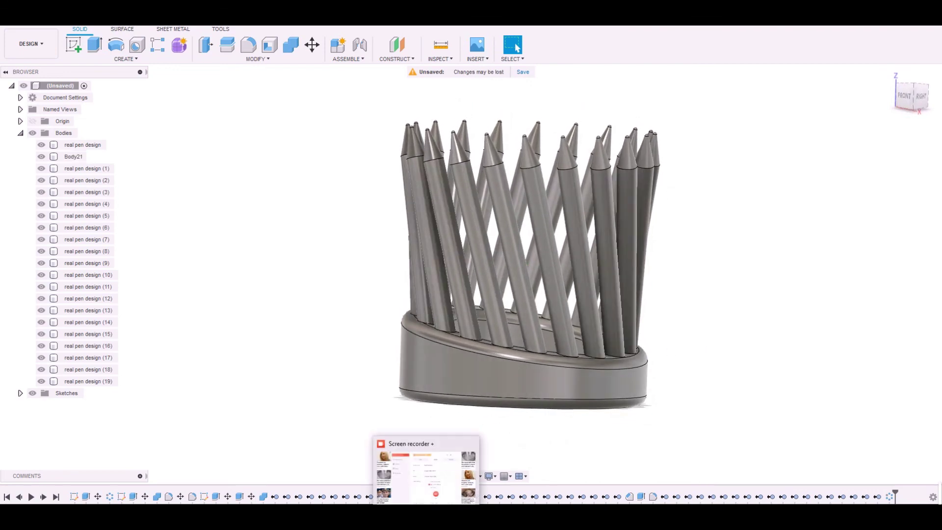